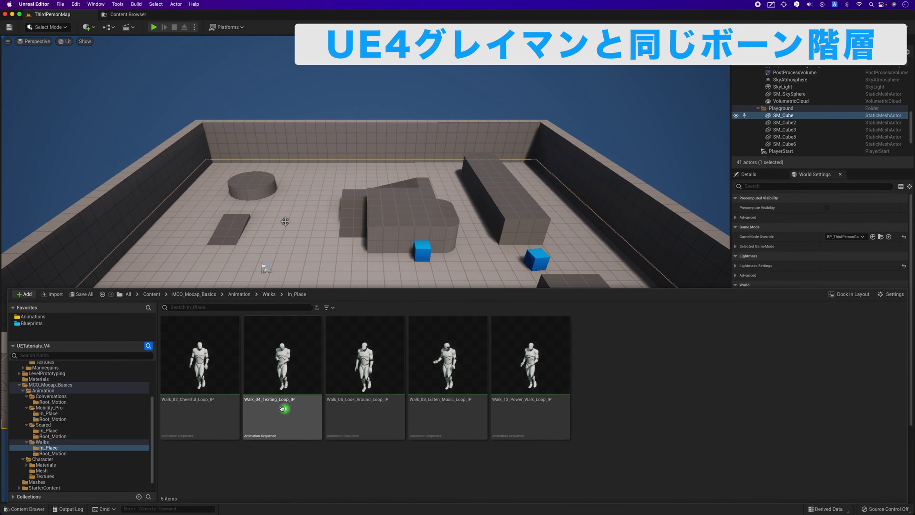
Step: Bring up Walk_04_Texting_Loop_IP's asset details among the MCO Mocap Basics In_Place walks
mouse_move(284, 400)
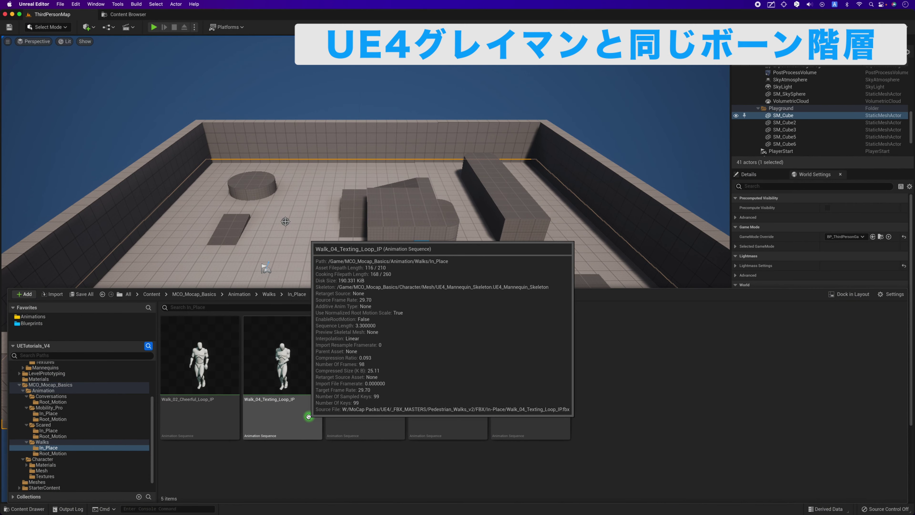
Step: Glance at the MCO Mocap Basics store page, then open Walk_04_Texting_Loop_IP in the animation editor
left_click(393, 511)
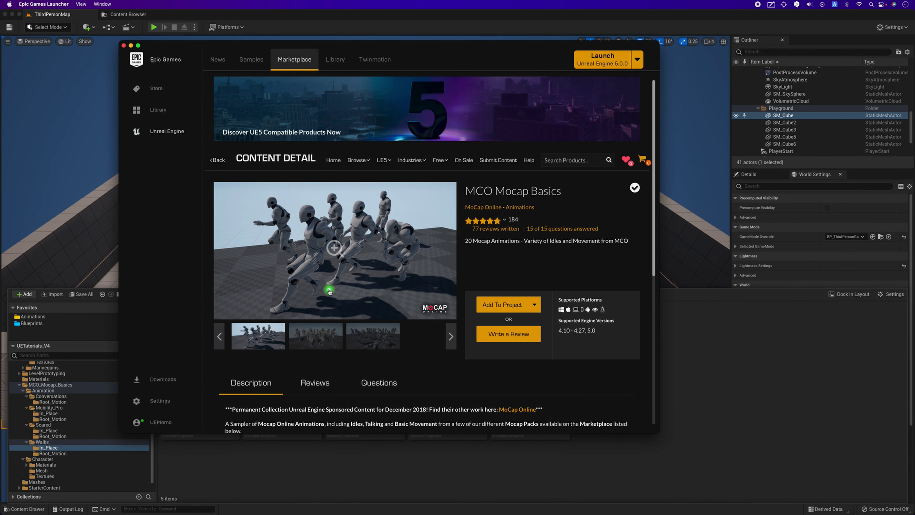
key("super+Tab")
double_click(289, 366)
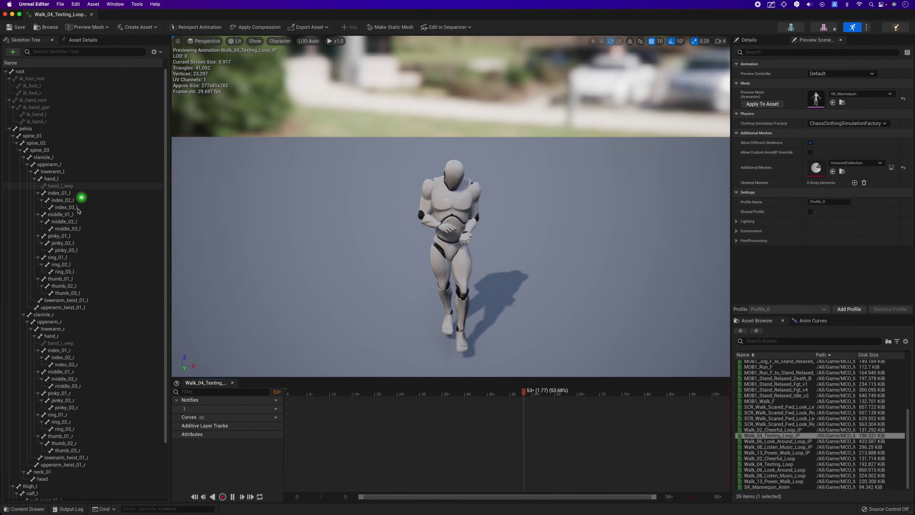
Step: Inspect the pelvis and spine_01 bones, then close the Walk_04_Texting_Loop_IP editor
left_click(43, 131)
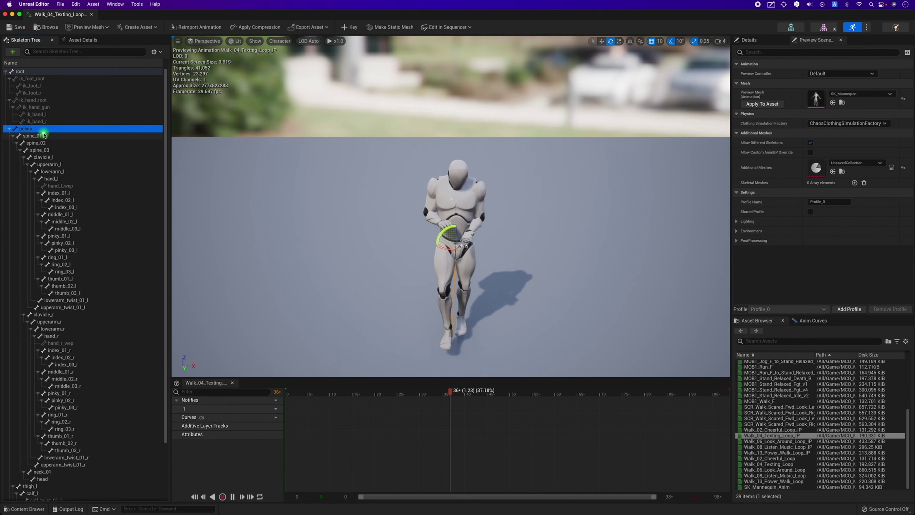
left_click(42, 136)
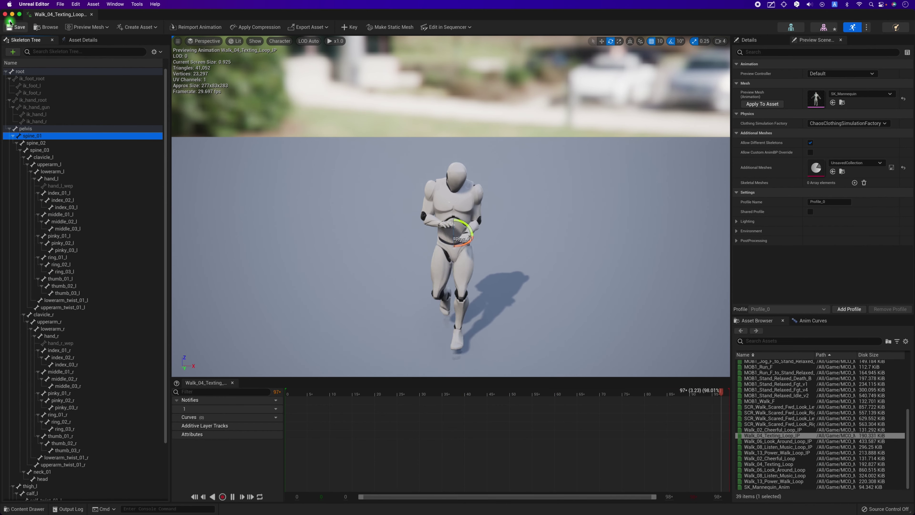
left_click(43, 27)
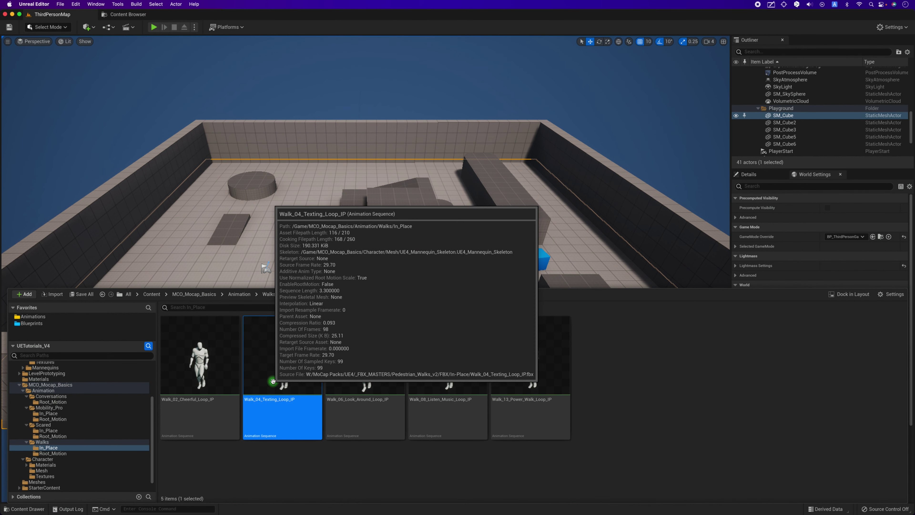
Step: Set up Duplicate and Retarget for the walk with RTG_UE4Manny_UE5Manny and target mesh SKM_Quinn
right_click(272, 381)
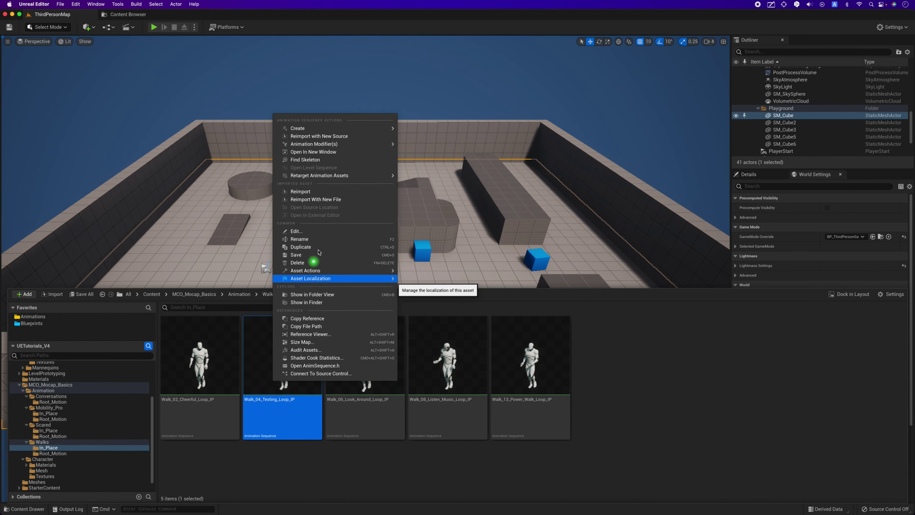
mouse_move(302, 177)
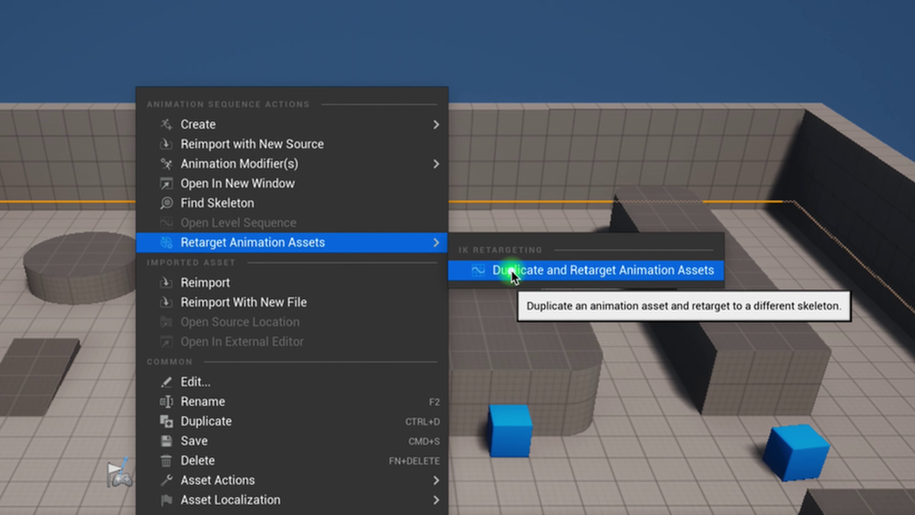
left_click(513, 274)
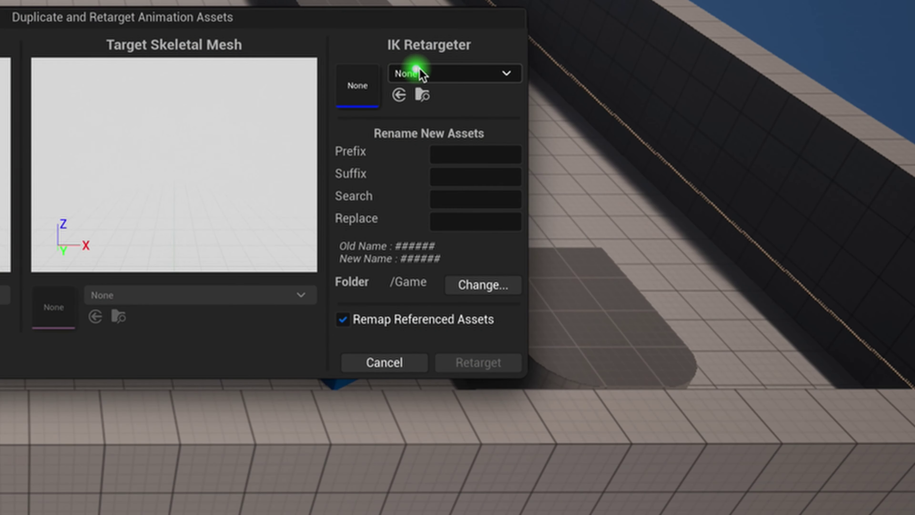
left_click(528, 203)
scroll(457, 357, "down", 2)
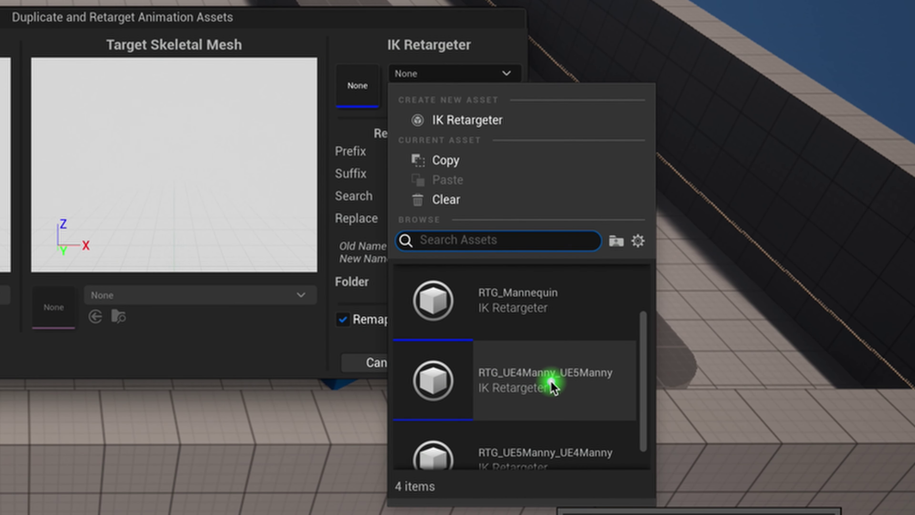
left_click(553, 388)
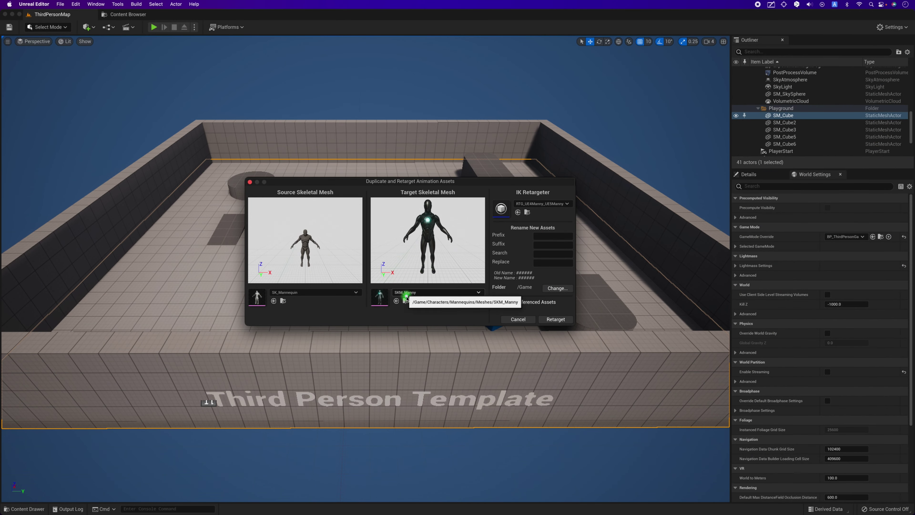
left_click(416, 292)
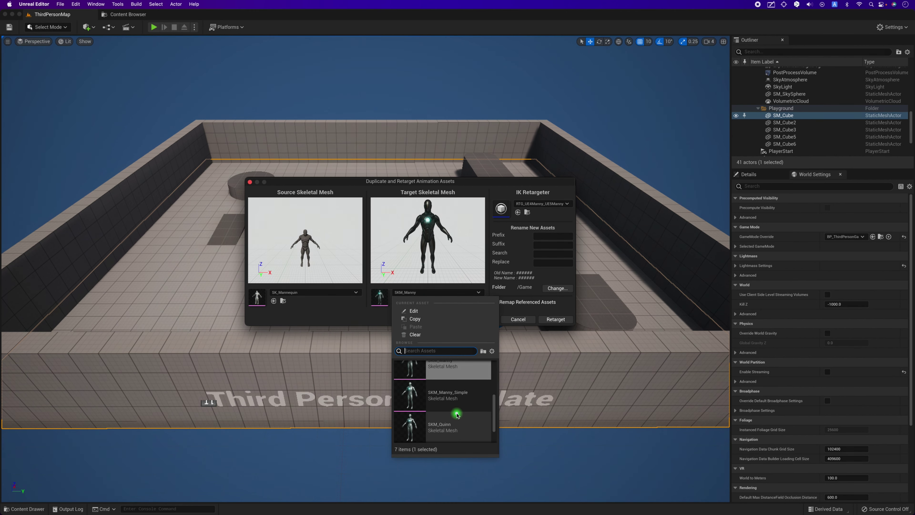
left_click(456, 414)
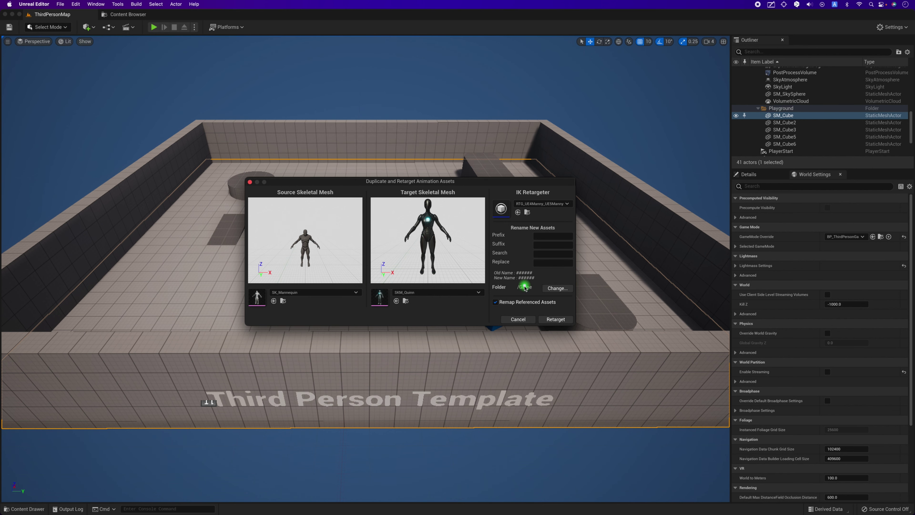
Step: Run the retarget and open the new retargeted walk animation to preview it
left_click(547, 319)
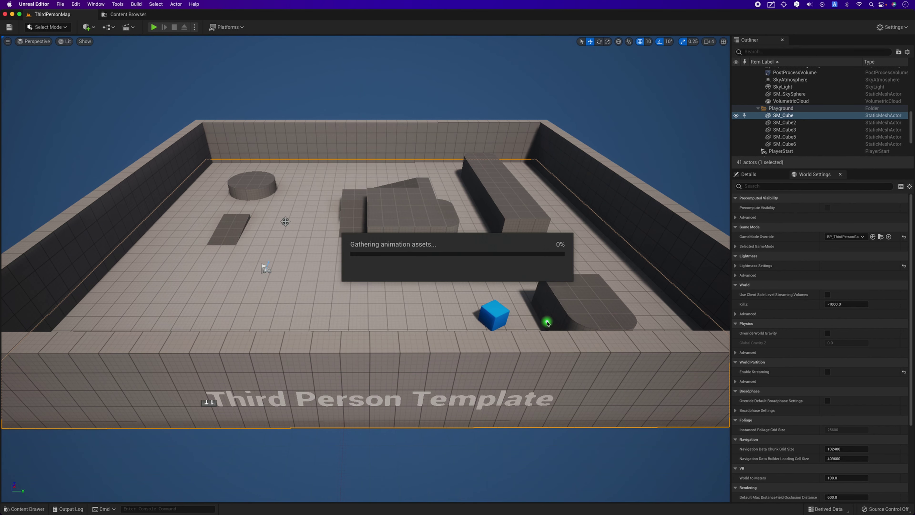
double_click(192, 202)
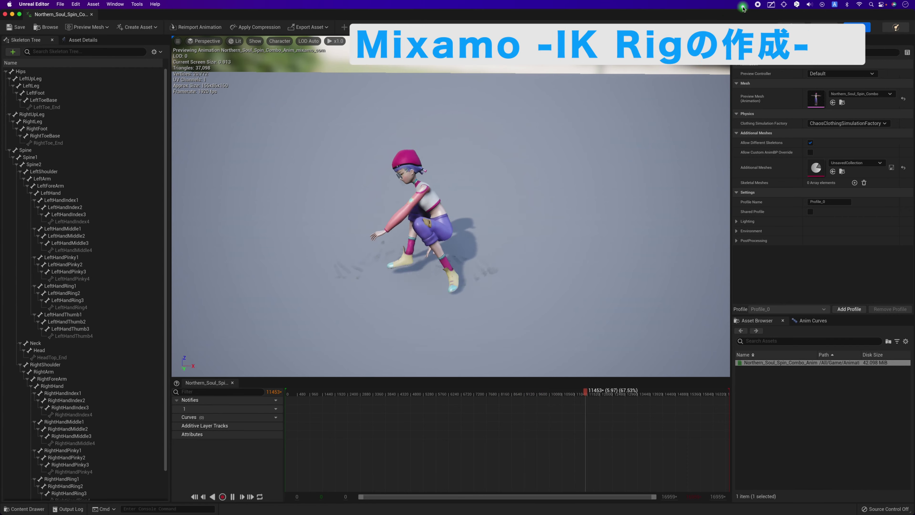
Step: Create an IK Rig from the Northern_Soul_Spin_Combo mesh and name it IKRig_Mixamo
key("ctrl+space")
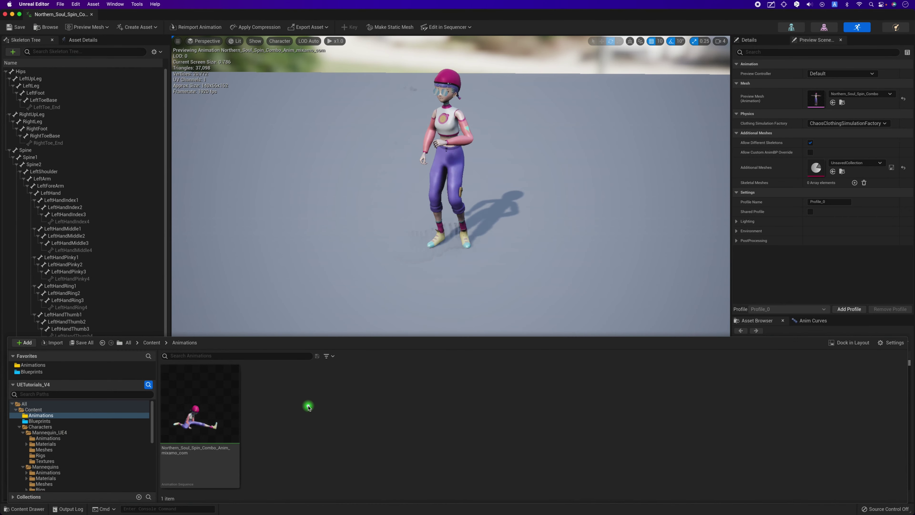
right_click(309, 408)
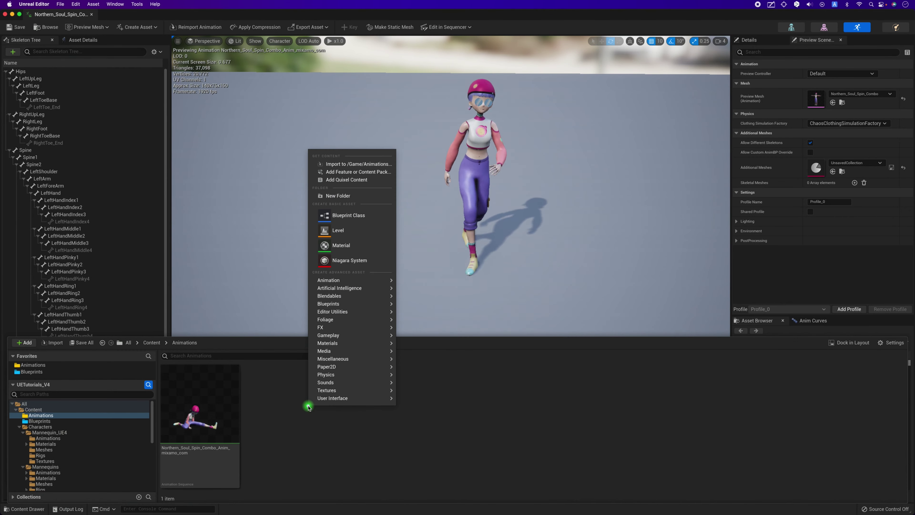
mouse_move(336, 286)
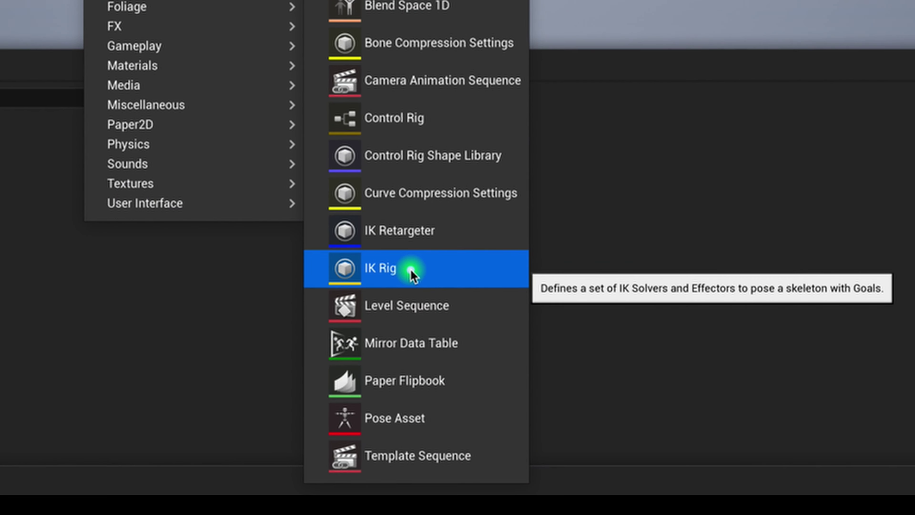
left_click(411, 401)
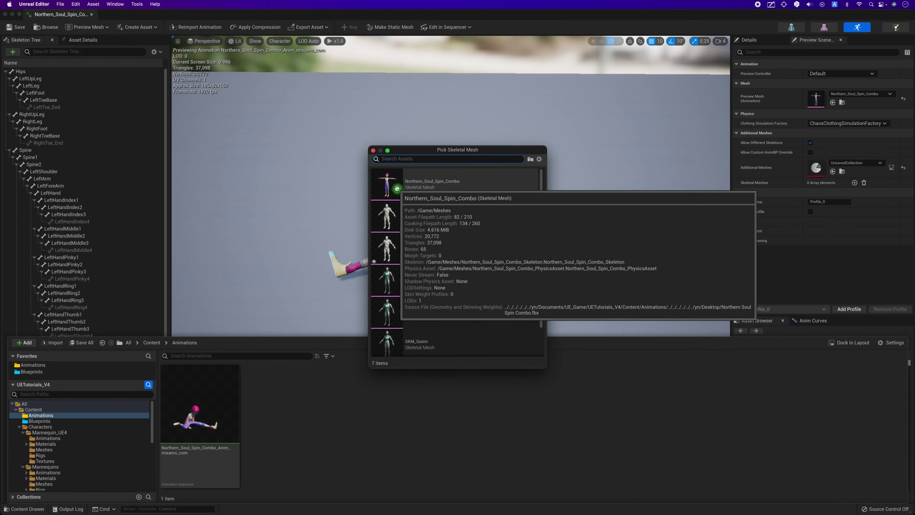
left_click(422, 185)
key("End")
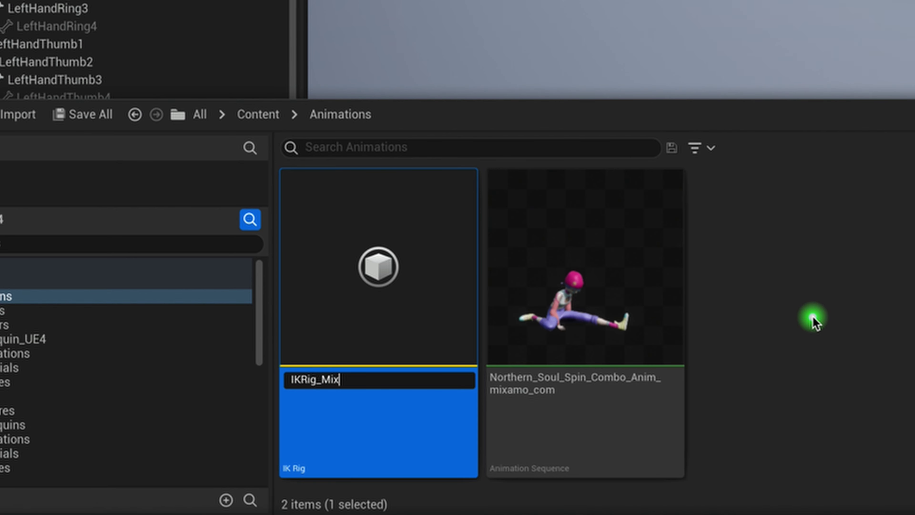
type("amo")
key("Return")
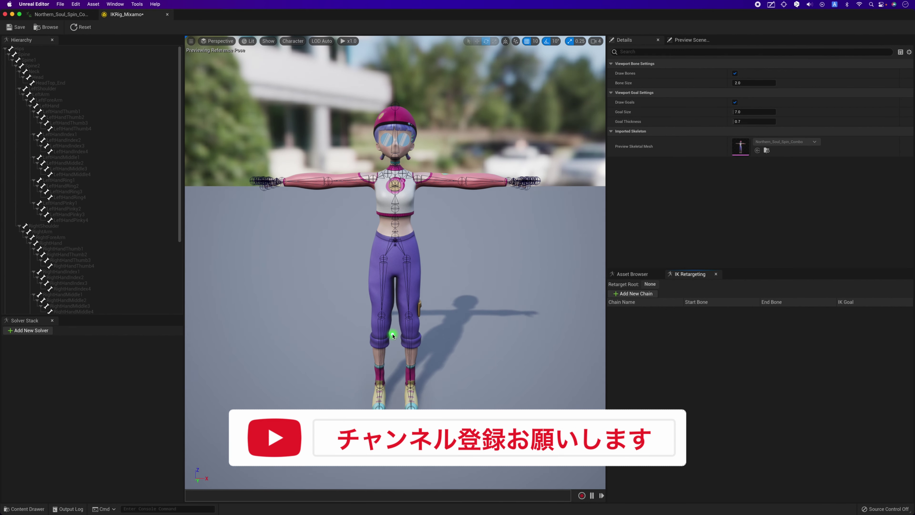
Step: Open IK_Mannequin from Characters > Mannequins > Rigs, review its Spine chain, then return to IKRig_Mixamo
key("ctrl+space")
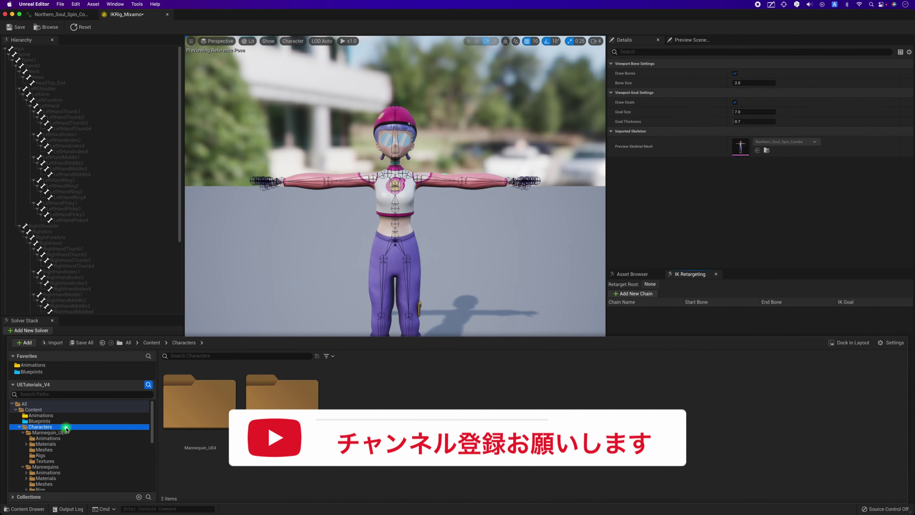
left_click(79, 468)
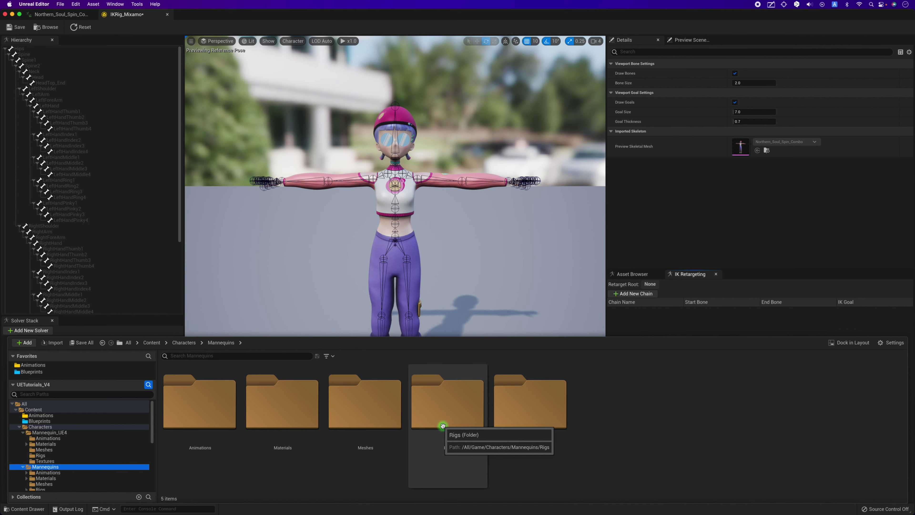
double_click(452, 423)
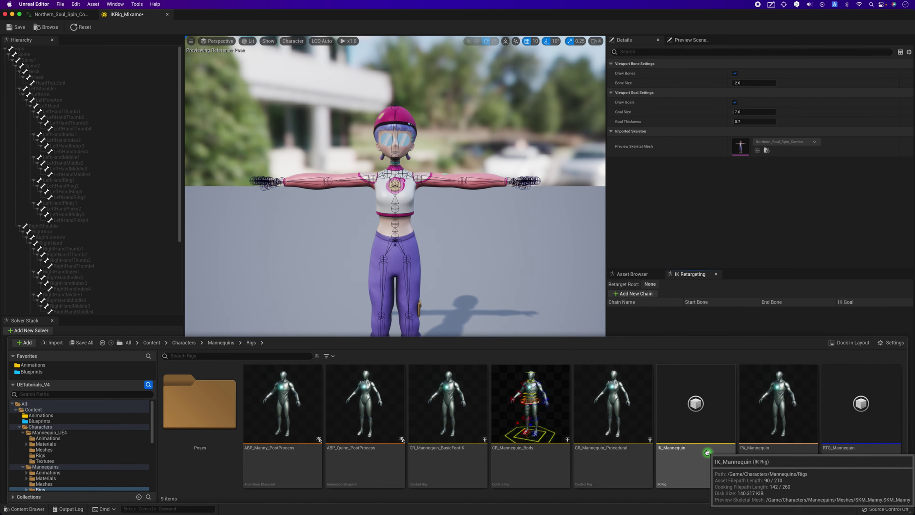
double_click(707, 431)
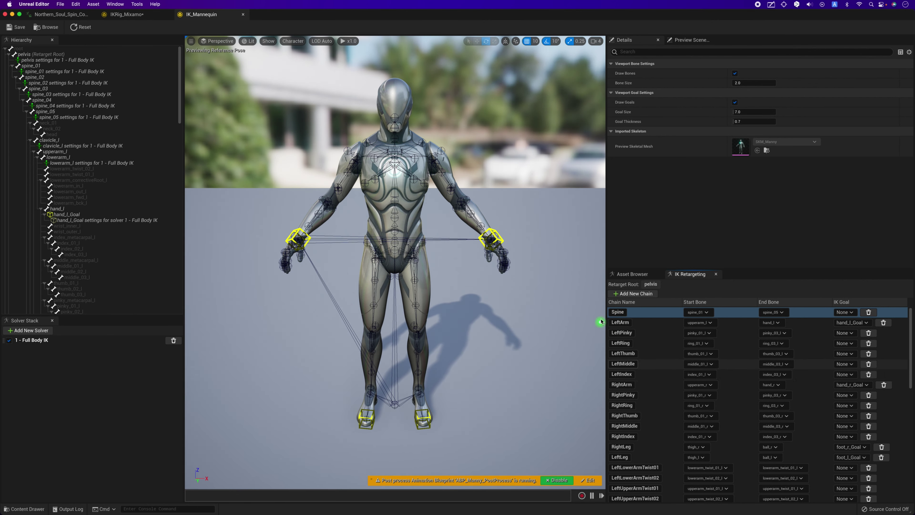
scroll(648, 425, "down", 5)
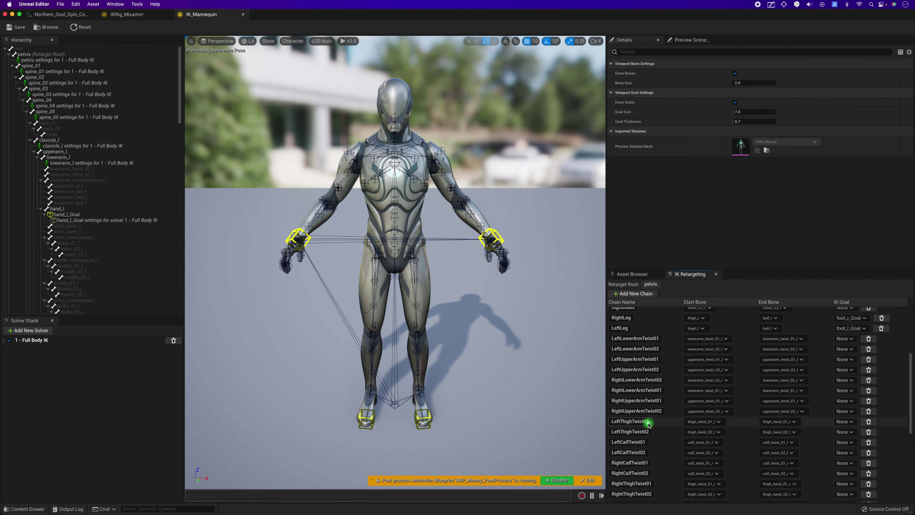
scroll(648, 425, "down", 2)
scroll(649, 425, "up", 7)
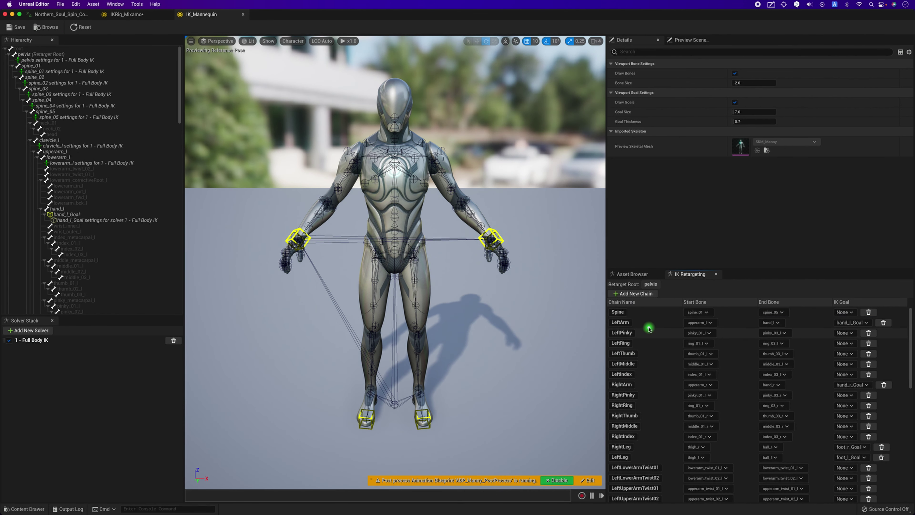
left_click(626, 313)
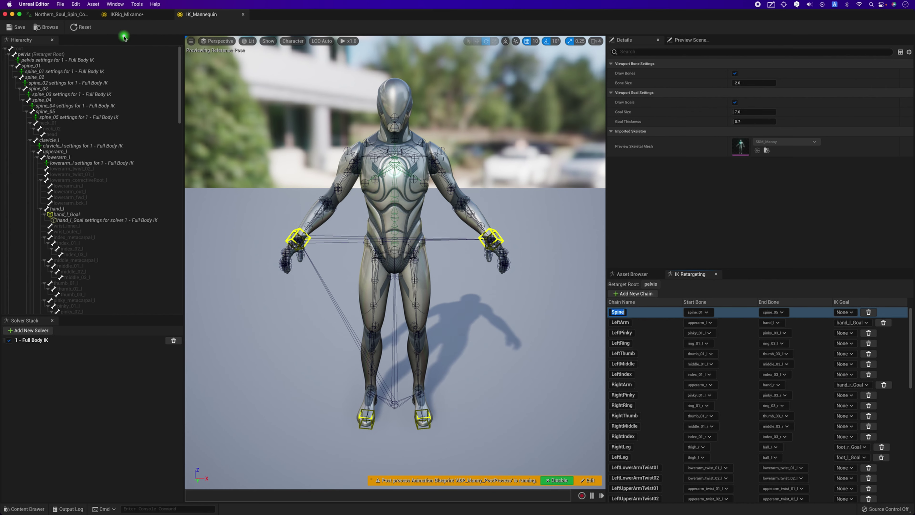
left_click(133, 14)
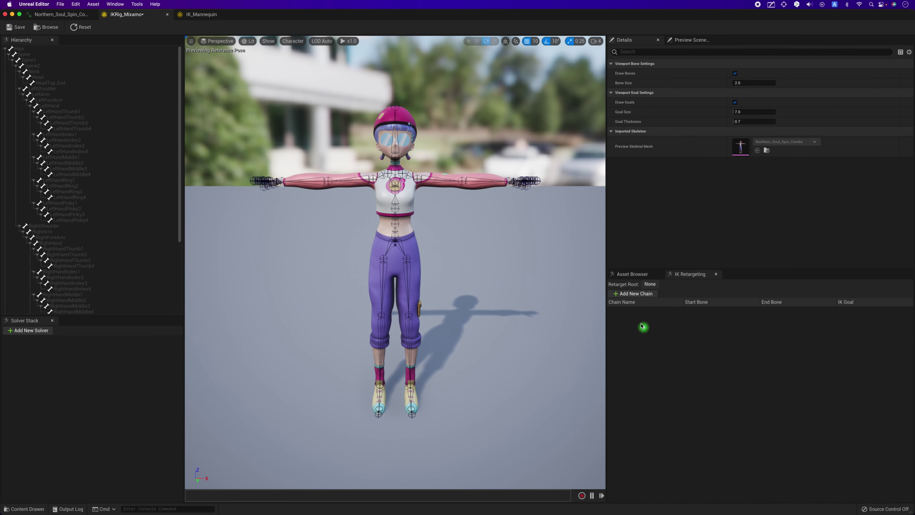
Step: Add a Spine chain starting at the Spine bone and ending at Spine2
left_click(624, 297)
type("Spine")
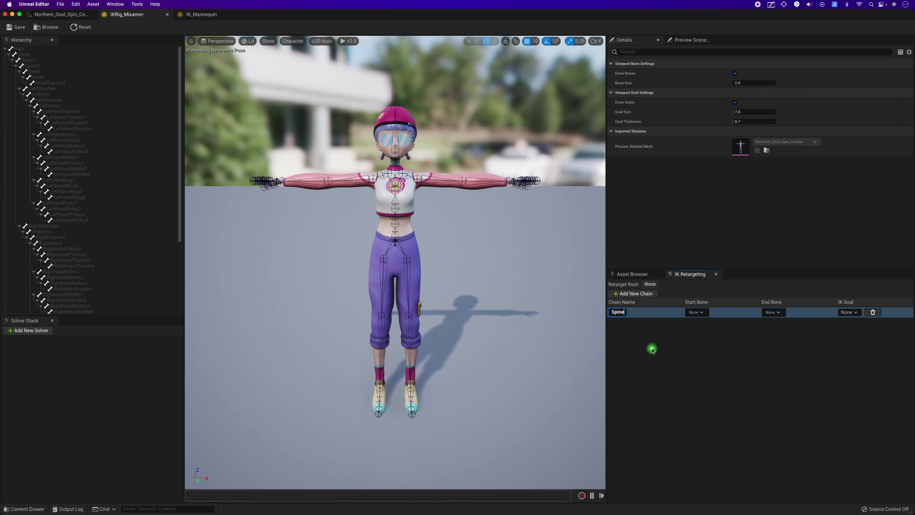
left_click(696, 313)
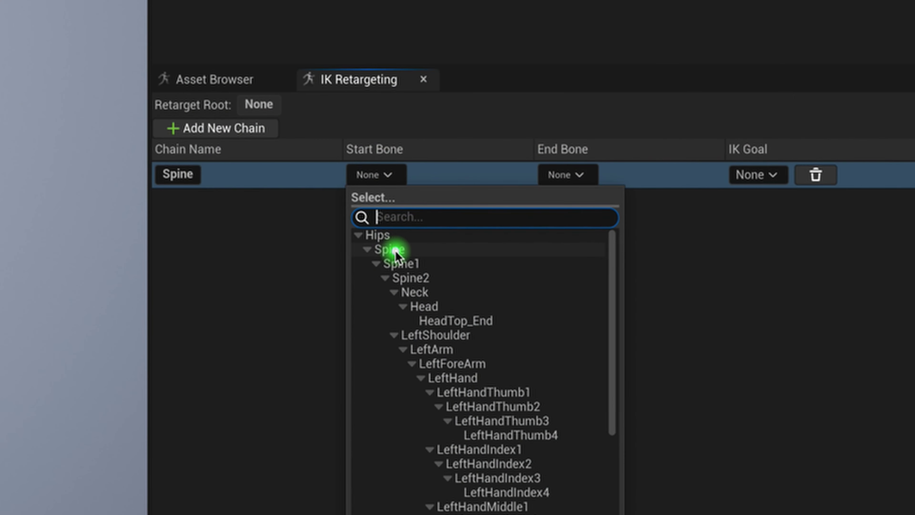
left_click(704, 342)
left_click(564, 176)
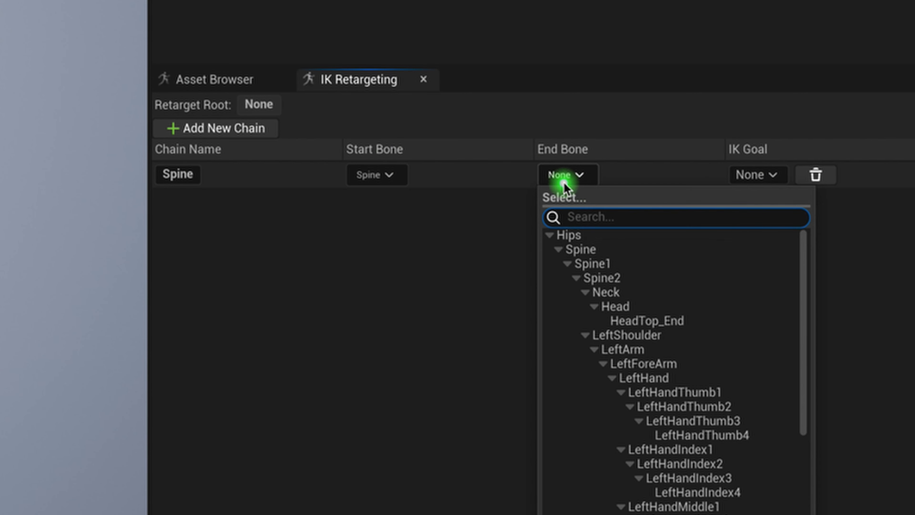
left_click(593, 279)
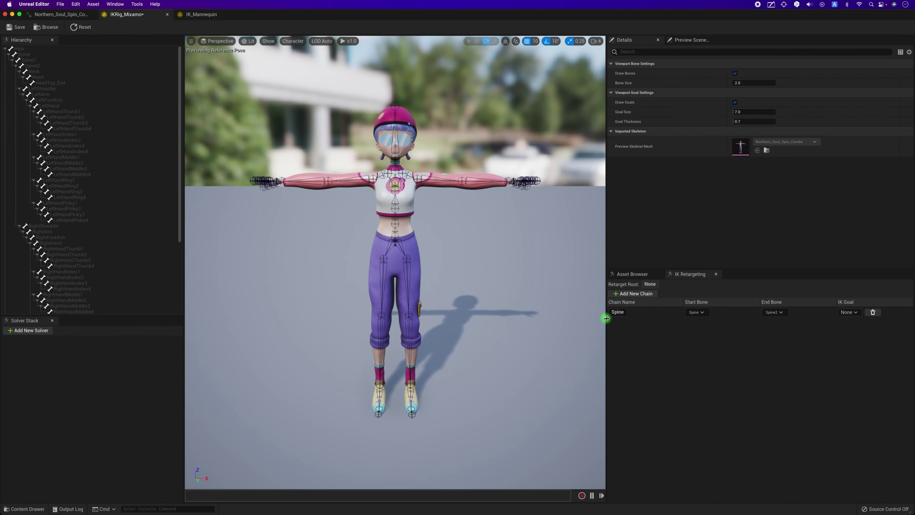
Step: Add a LeftArm chain running from the LeftArm bone to LeftHand
left_click(633, 293)
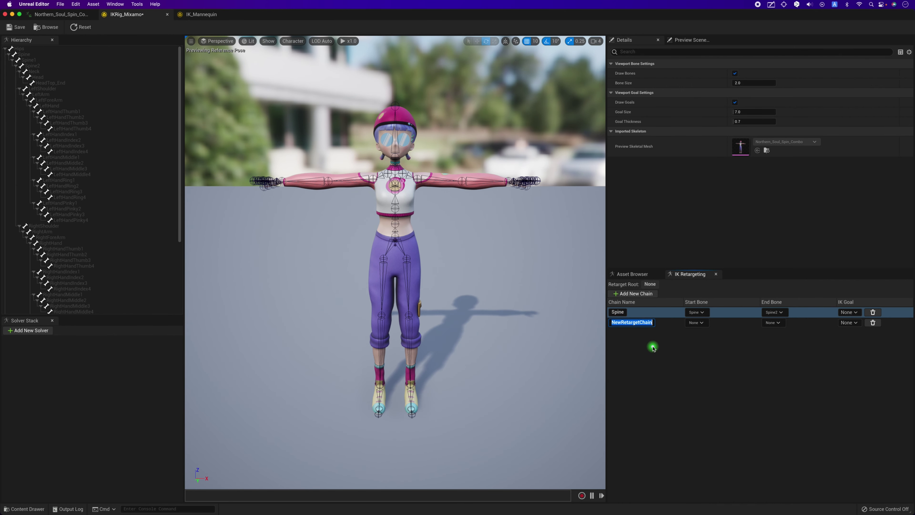
type("LeftArm")
key("Return")
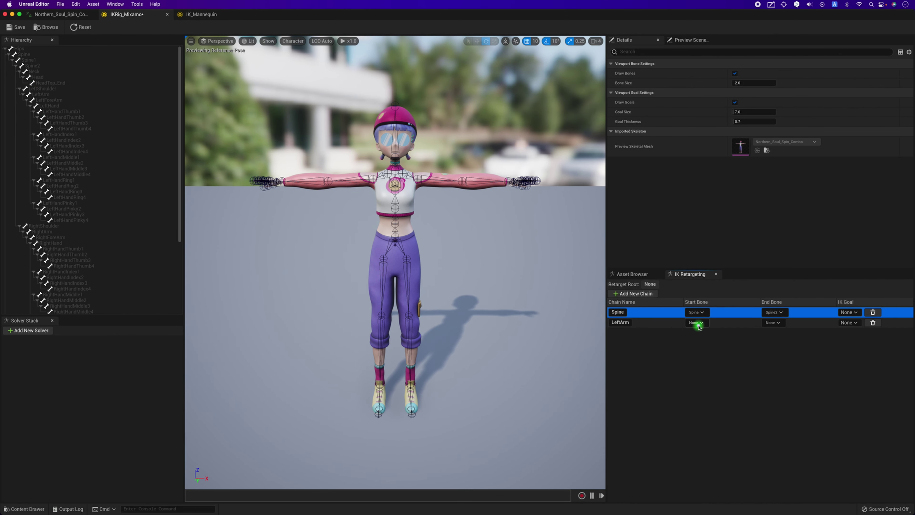
left_click(698, 326)
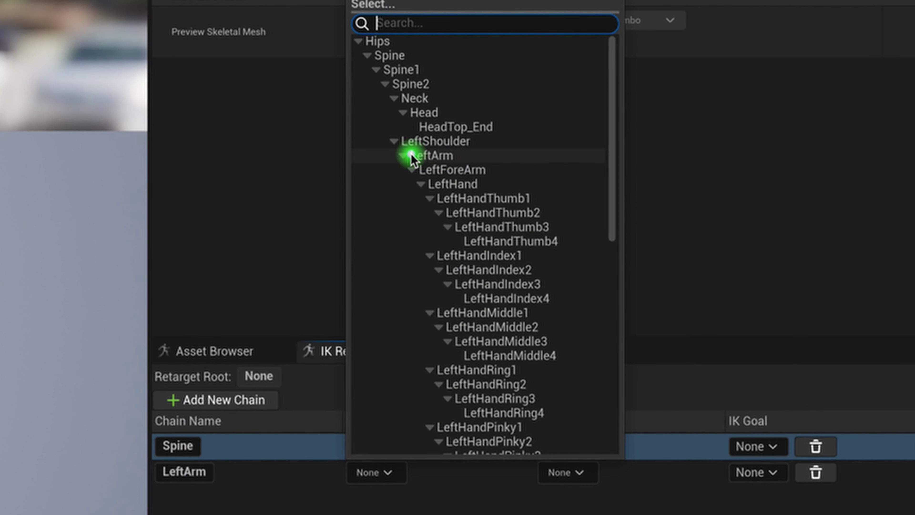
left_click(411, 156)
left_click(567, 472)
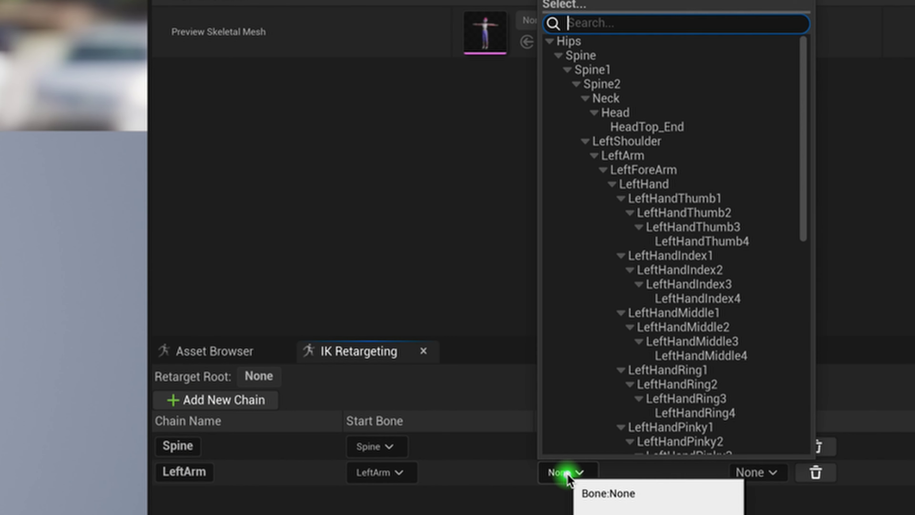
left_click(691, 183)
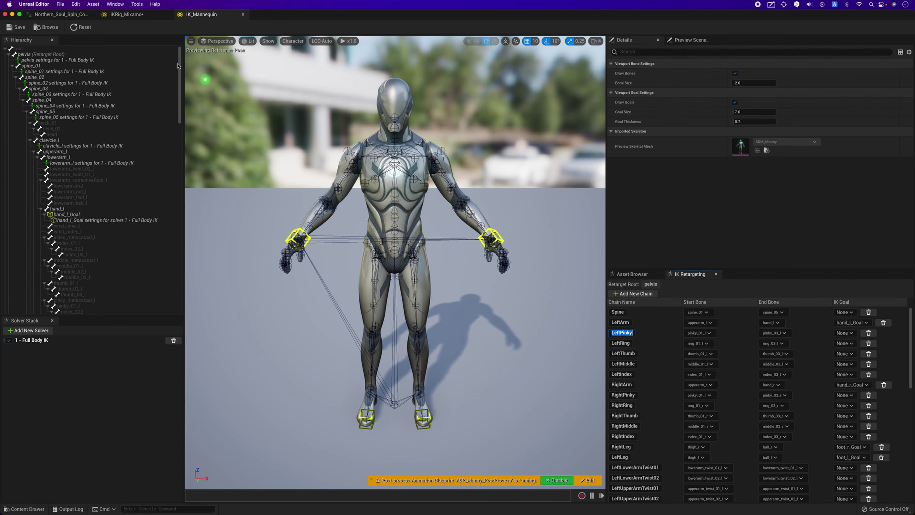
Step: Create a LeftPinky chain from bones LeftHandPinky1 through LeftHandPinky4
left_click(126, 14)
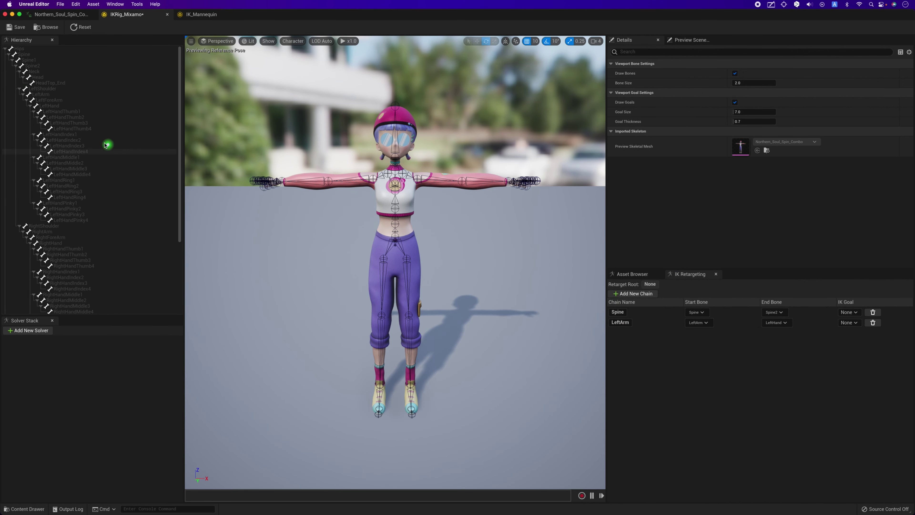
left_click(83, 136)
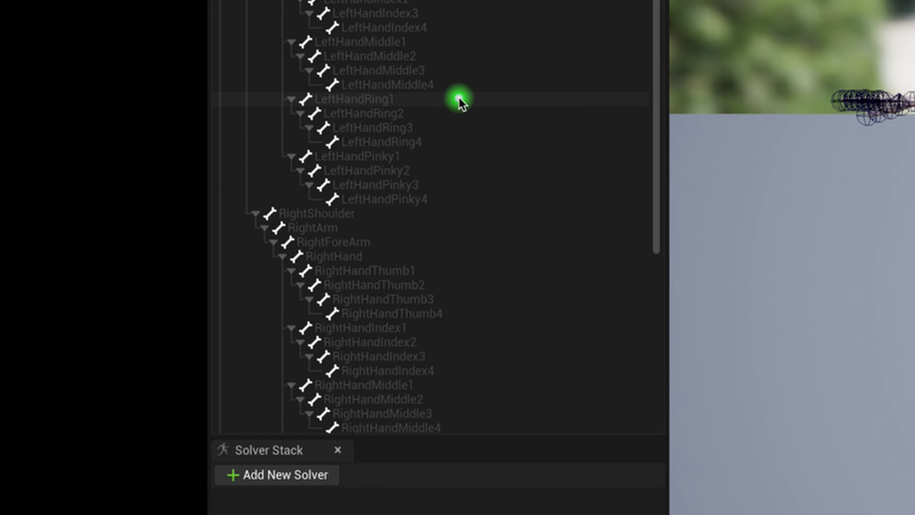
left_click(447, 157)
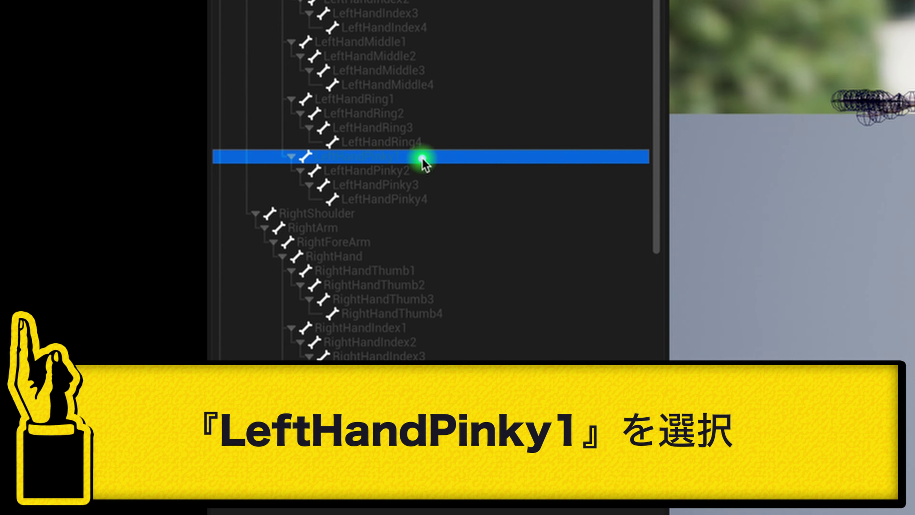
left_click(442, 201, "shift")
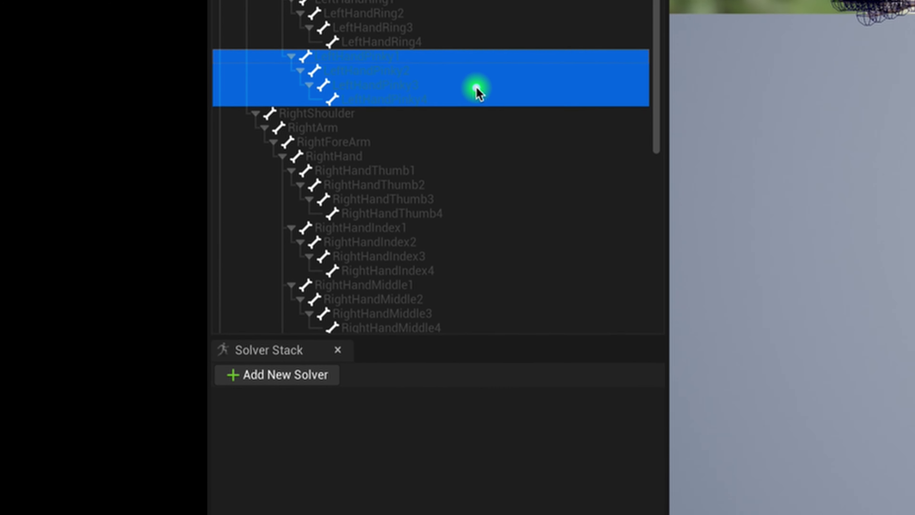
right_click(477, 34)
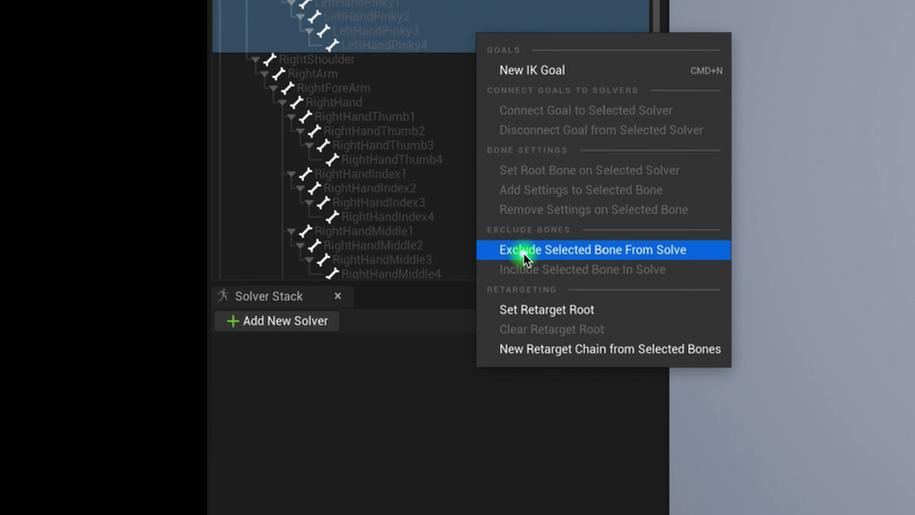
left_click(492, 349)
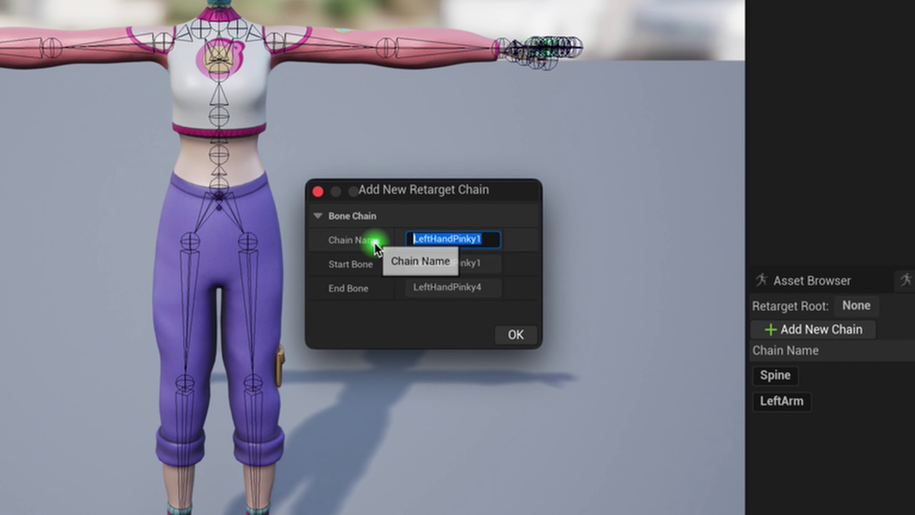
type("LeftPinky")
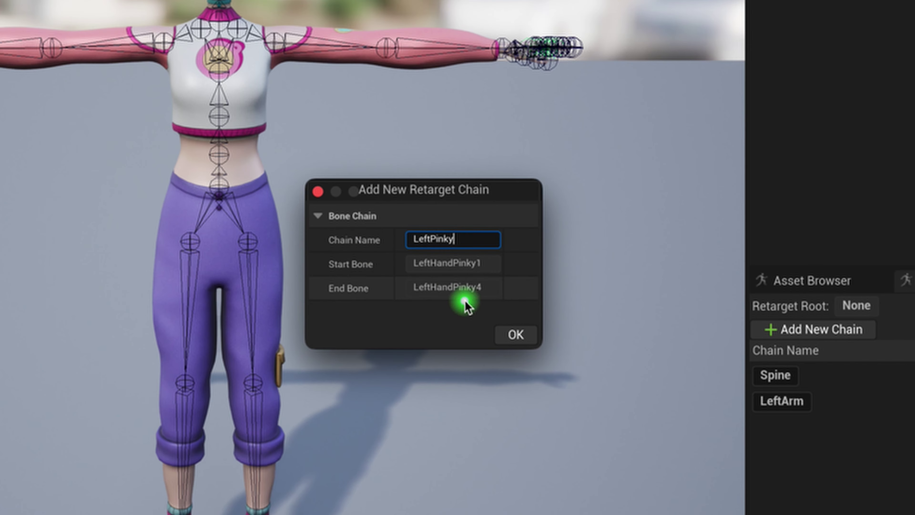
left_click(512, 338)
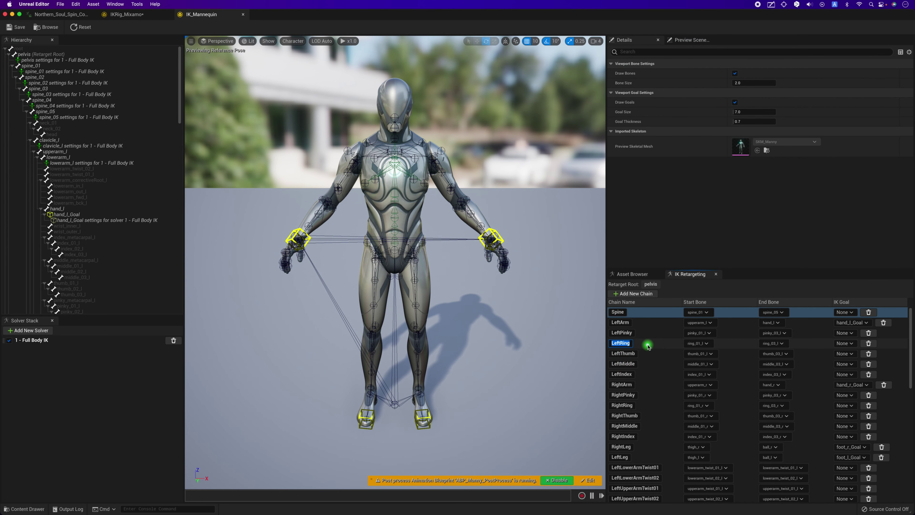
Step: Create a LeftRing chain from bones LeftHandRing1 through LeftHandRing4
left_click(134, 15)
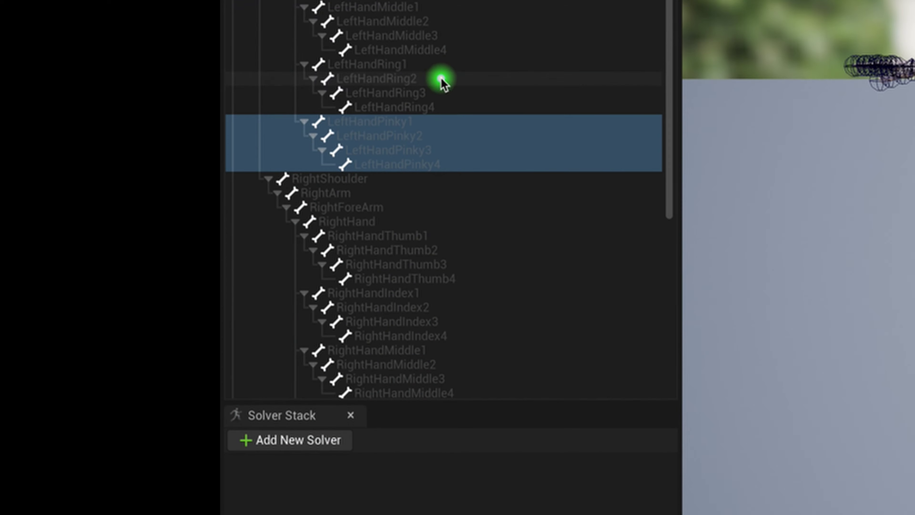
left_click(89, 185)
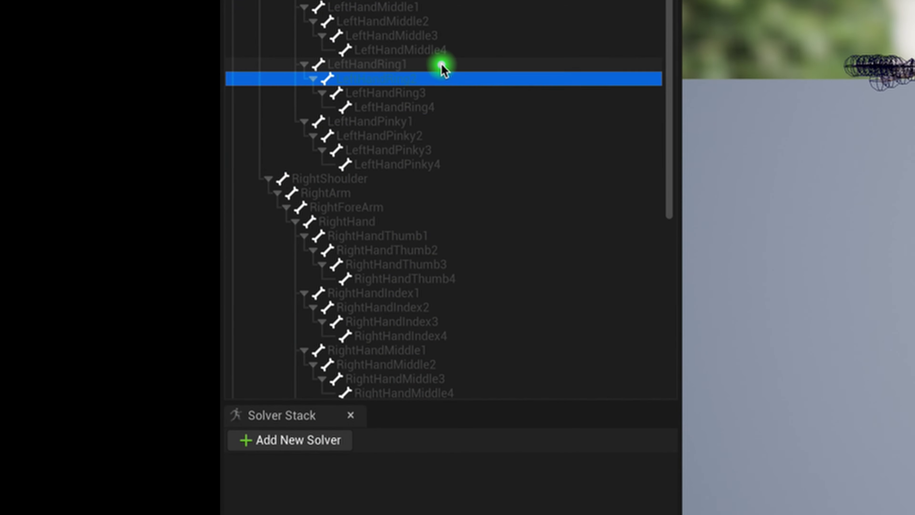
left_click(442, 64)
left_click(443, 110, "shift")
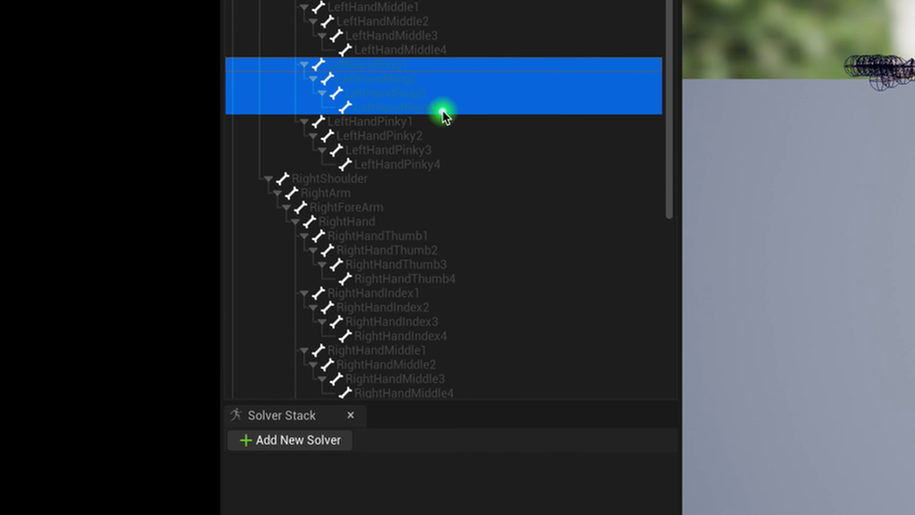
right_click(442, 111)
left_click(468, 426)
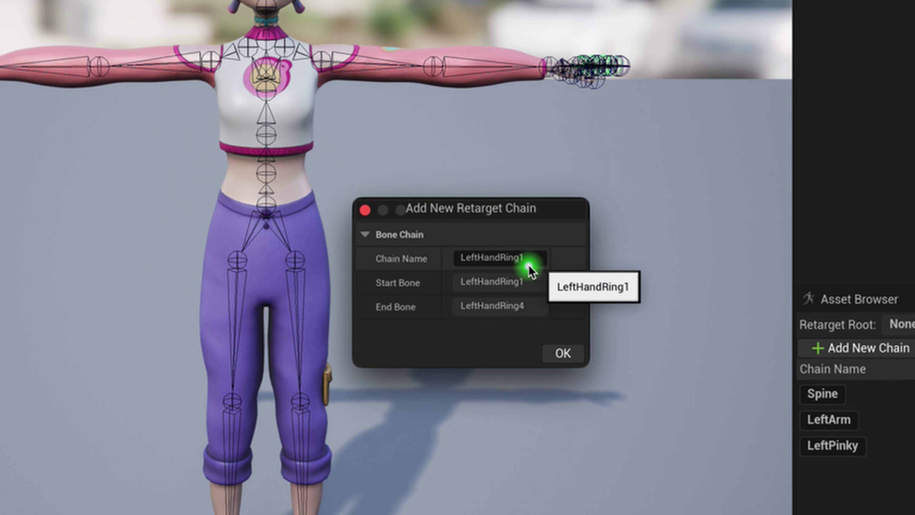
left_click(527, 259)
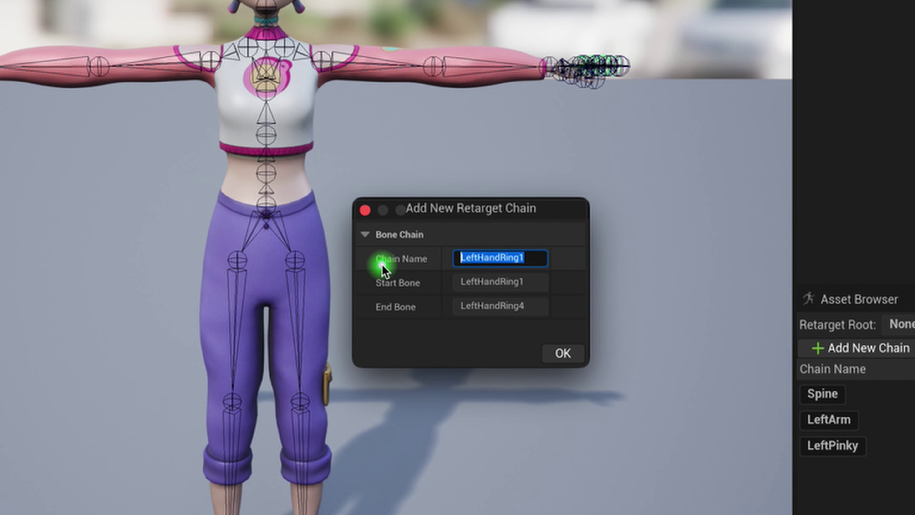
type("LeftRing")
left_click(563, 354)
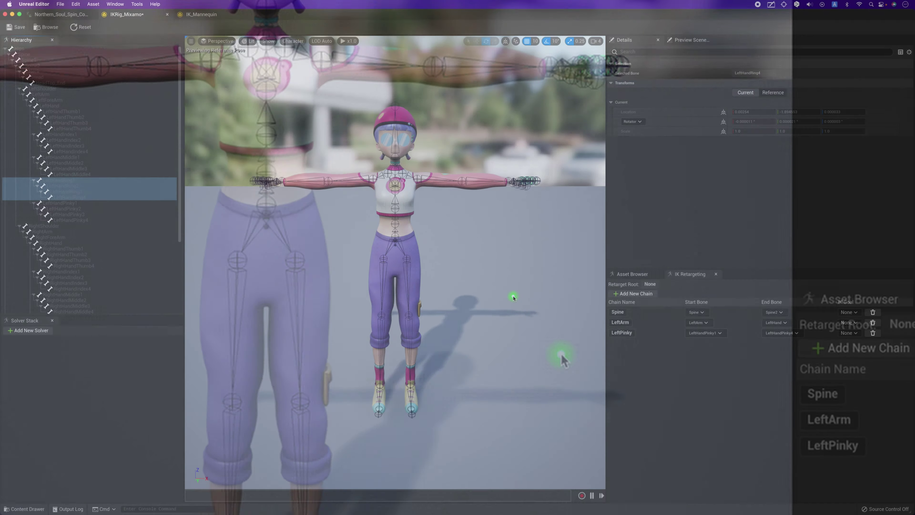
Step: Create a LeftThumb chain from the LeftHandThumb1–4 bones, matching the Mannequin's chain name
double_click(613, 354)
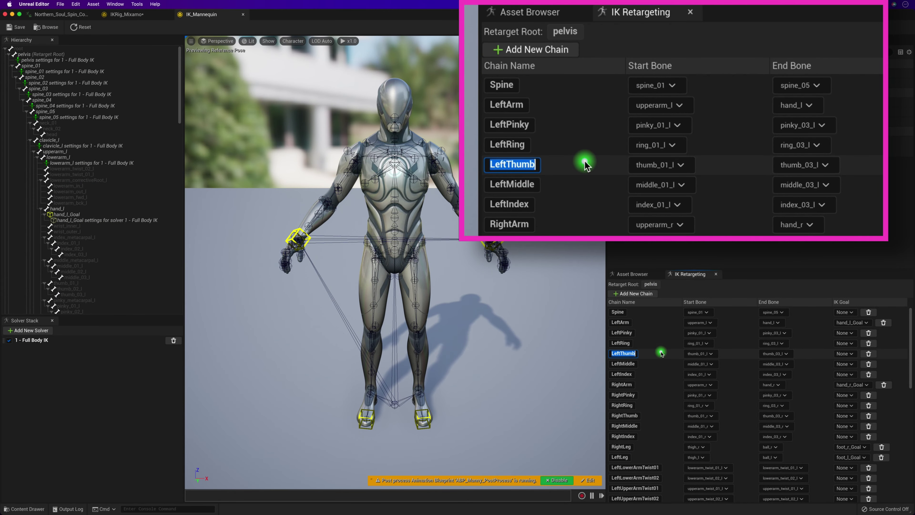
left_click(128, 15)
left_click(97, 166)
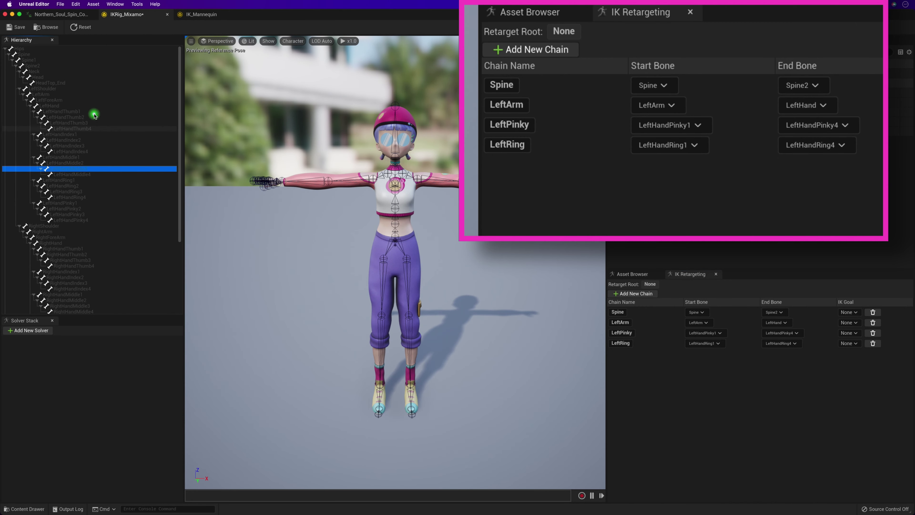
left_click(93, 112)
left_click(97, 130, "shift")
right_click(97, 130)
left_click(116, 253)
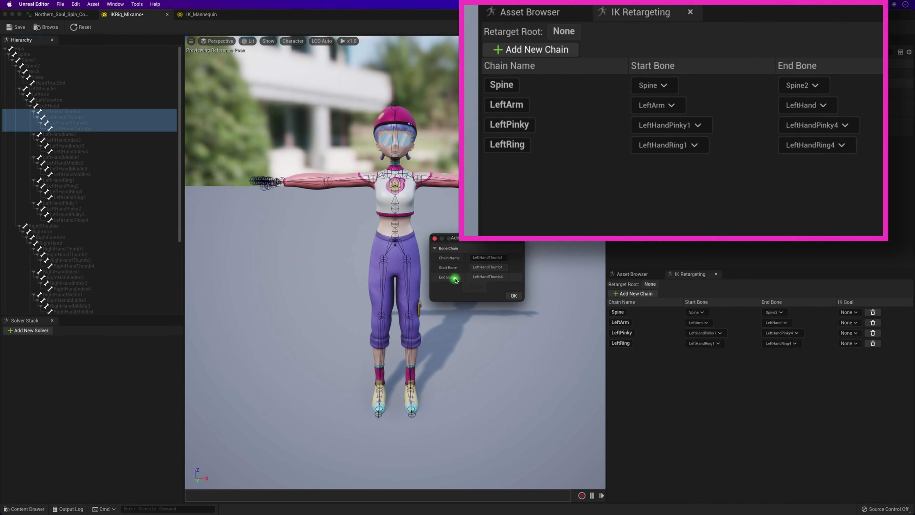
left_click(503, 258)
type("LeftThumb")
left_click(514, 296)
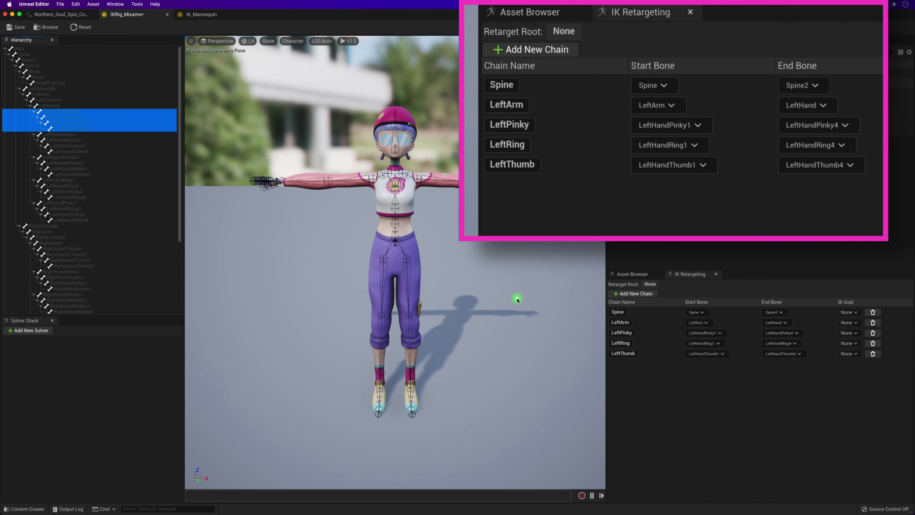
Step: Create a LeftMiddle chain from the LeftHandMiddle1–4 bones, matching the Mannequin's chain name
left_click(201, 14)
double_click(618, 364)
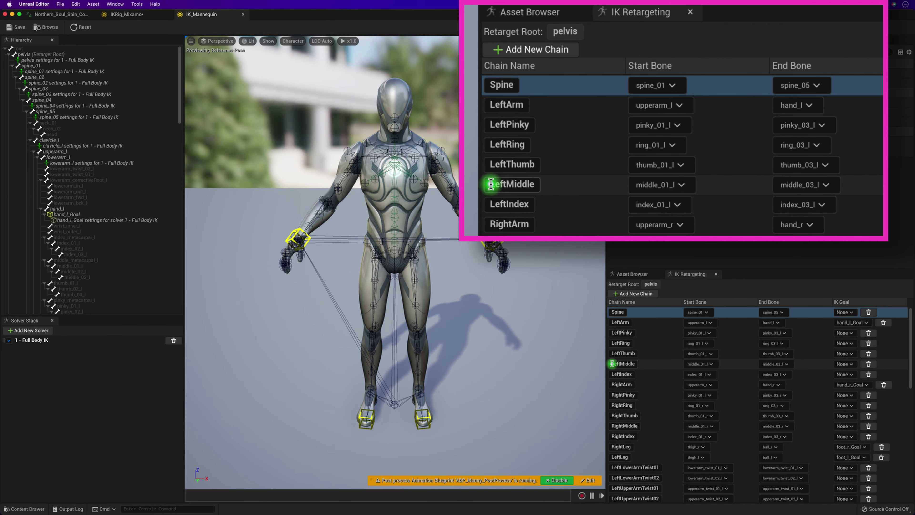
left_click(127, 14)
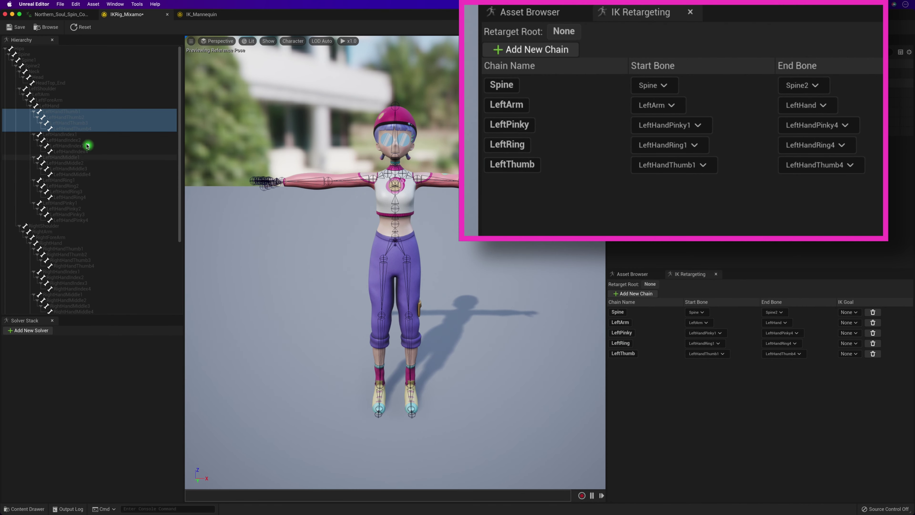
left_click(84, 158)
left_click(86, 175, "shift")
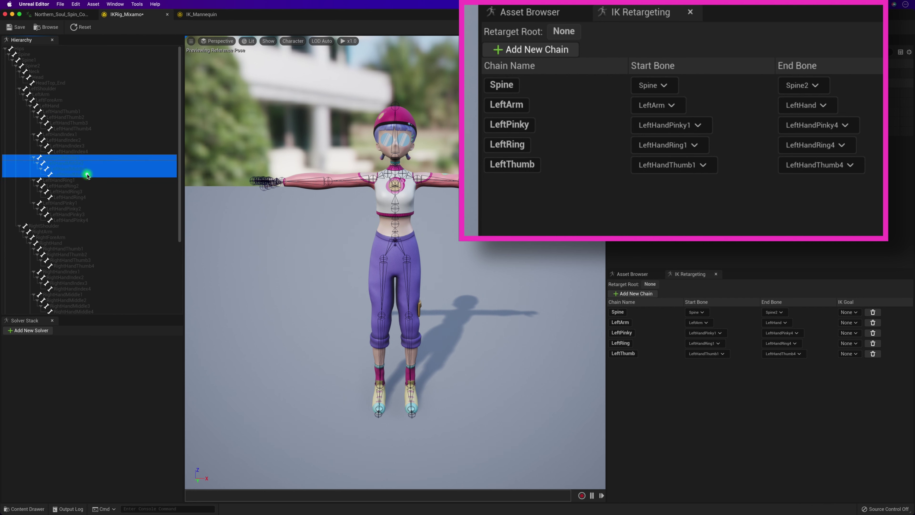
right_click(86, 174)
left_click(112, 303)
left_click(489, 258)
type("LeftMiddle")
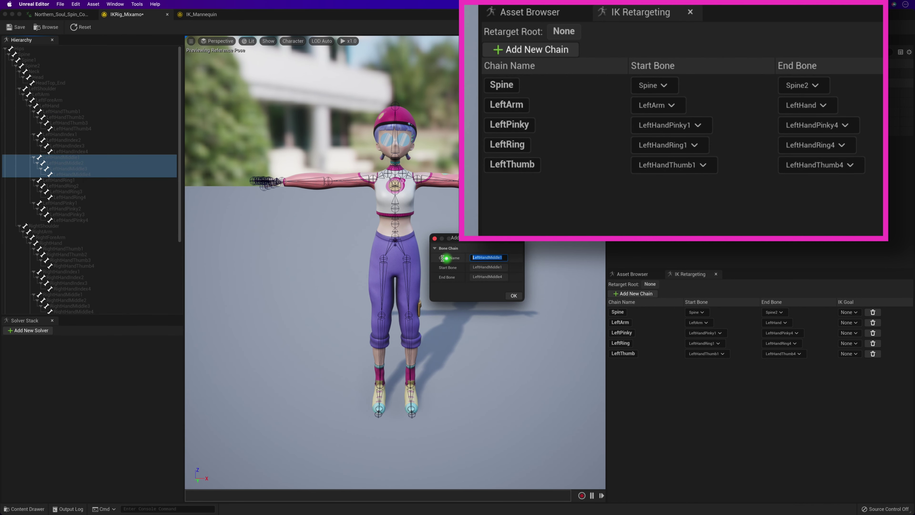
left_click(513, 296)
Step: Create a LeftIndex chain from the LeftHandIndex1–4 bones using the Mannequin's chain name
left_click(202, 15)
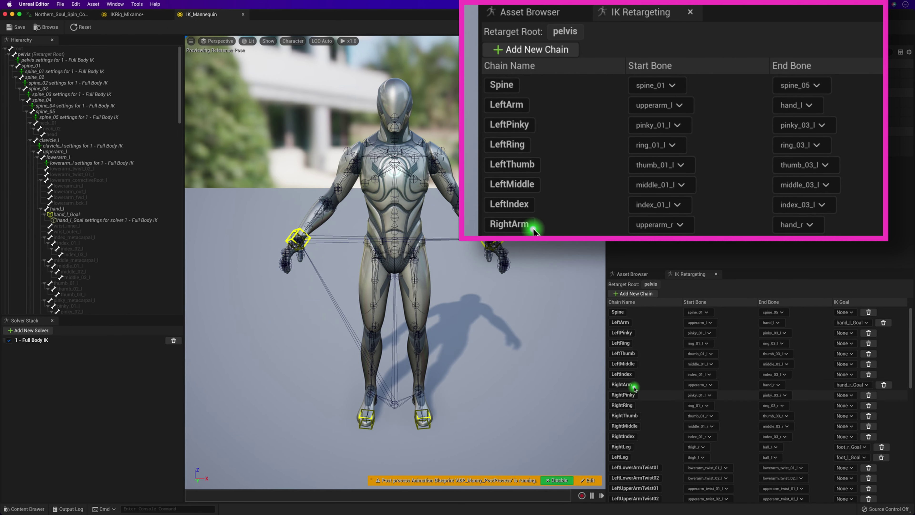
double_click(632, 375)
left_click(127, 14)
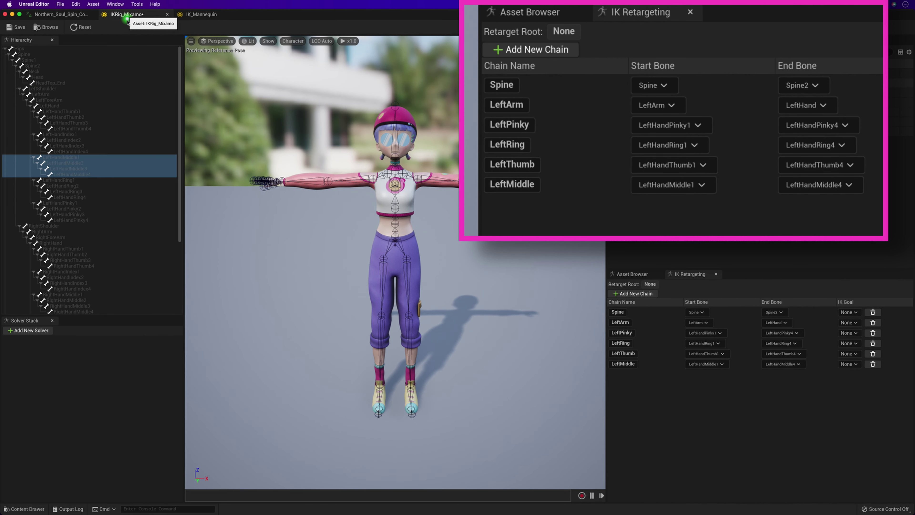
left_click(92, 135)
left_click(97, 151, "shift")
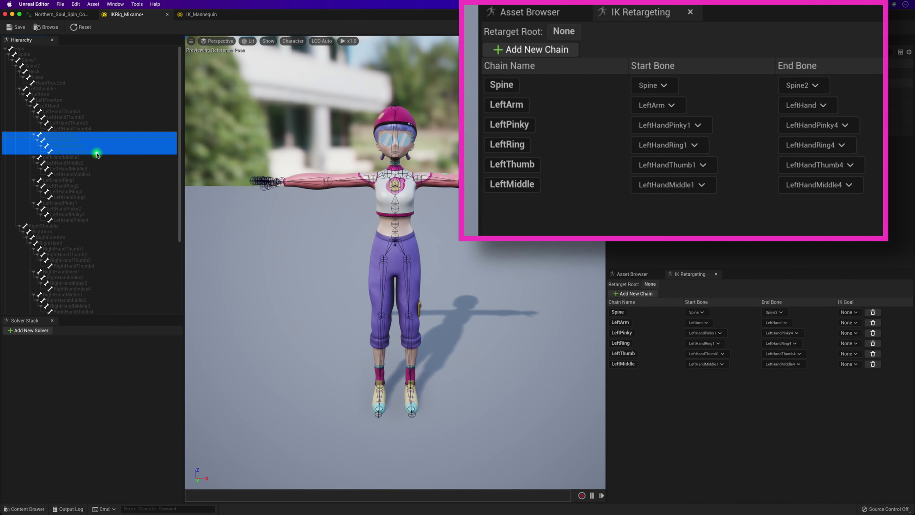
right_click(97, 155)
left_click(133, 279)
left_click(505, 261)
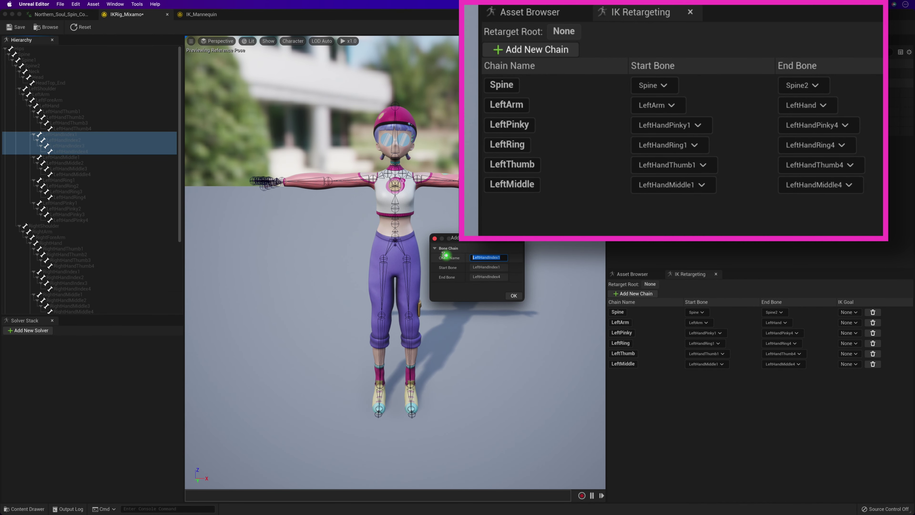
left_click(513, 295)
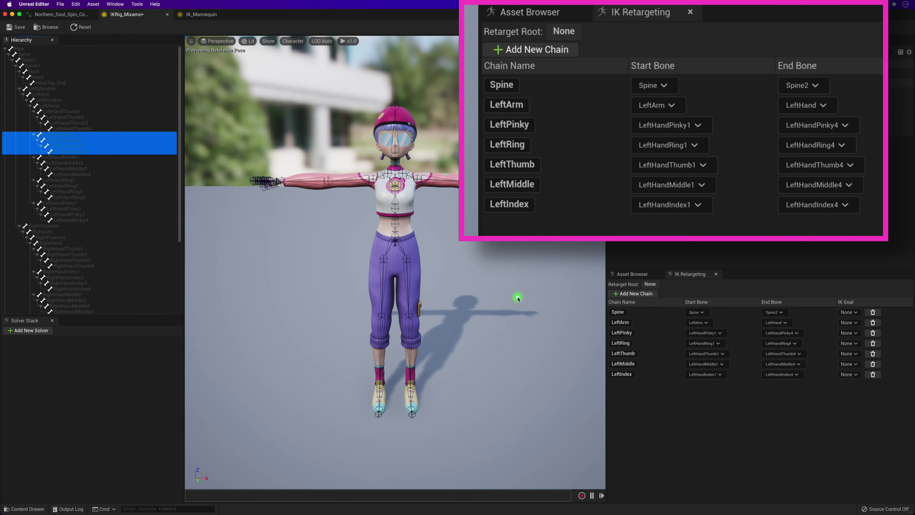
left_click(202, 14)
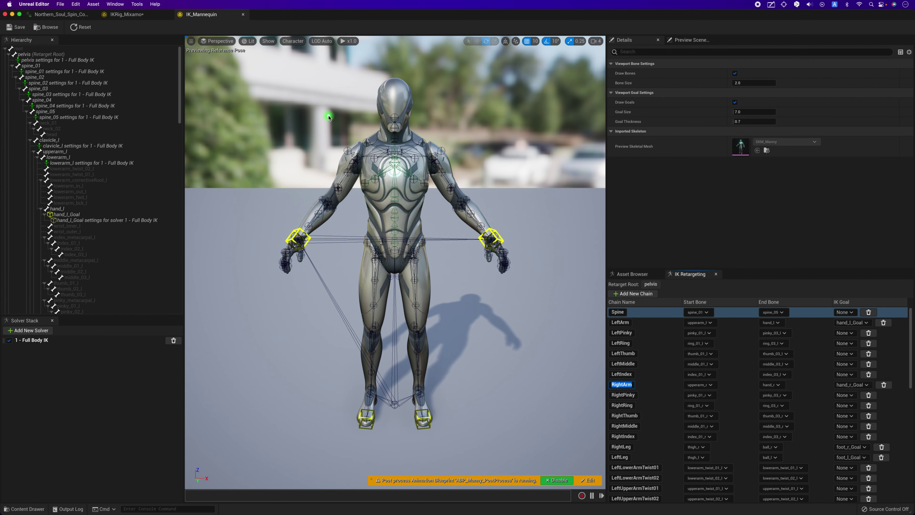
Step: In IKRig_Mixamo, create a RightArm retarget chain from RightArm down to RightHand
left_click(139, 15)
left_click(70, 177)
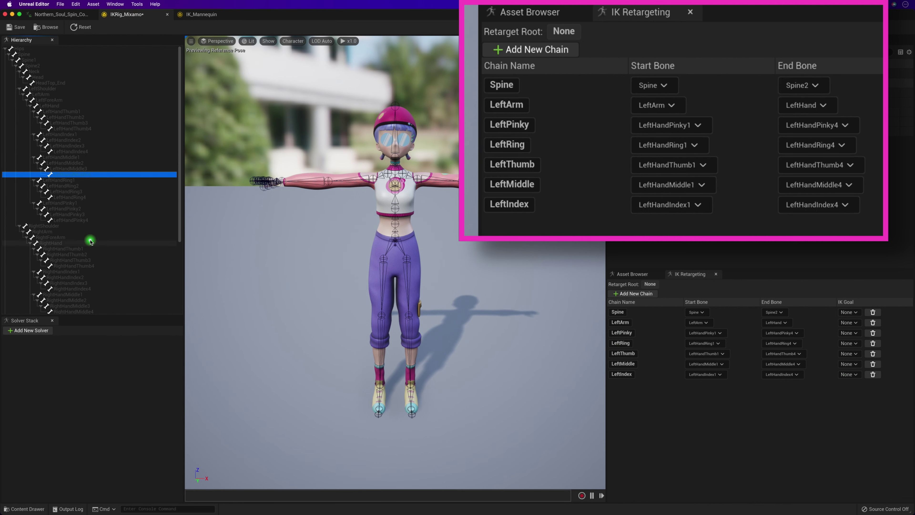
left_click(90, 232)
left_click(88, 243, "shift")
right_click(87, 242)
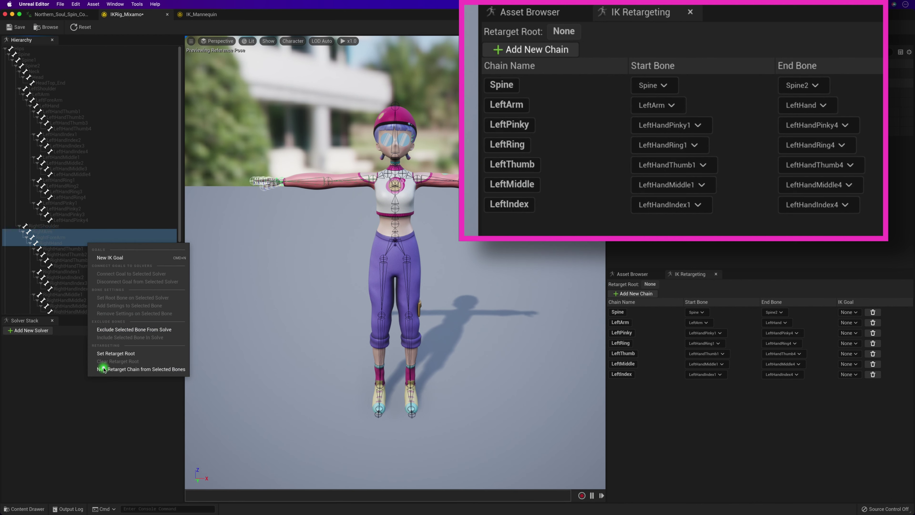
left_click(104, 368)
left_click(514, 296)
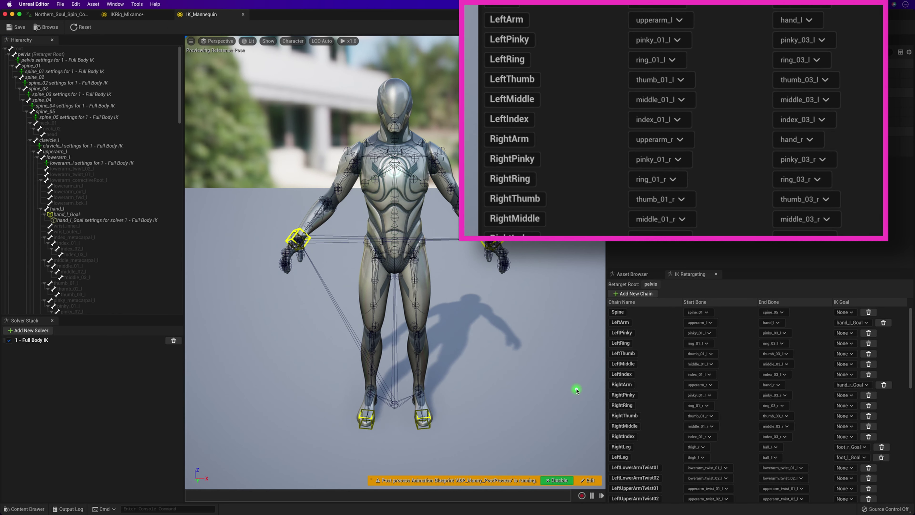
Step: Create a RightPinky chain from RightHandPinky1 to RightHandPinky4, matching the mannequin's name
left_click(632, 397)
left_click(631, 396)
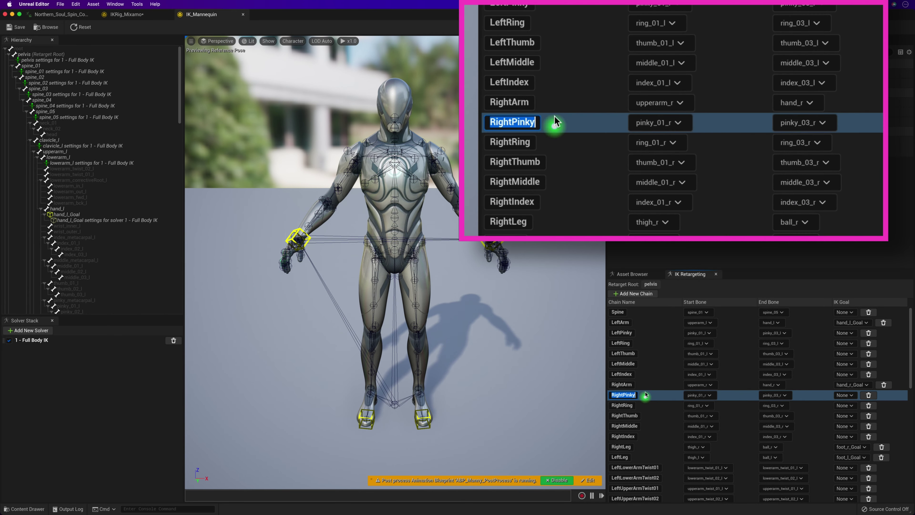
left_click(124, 14)
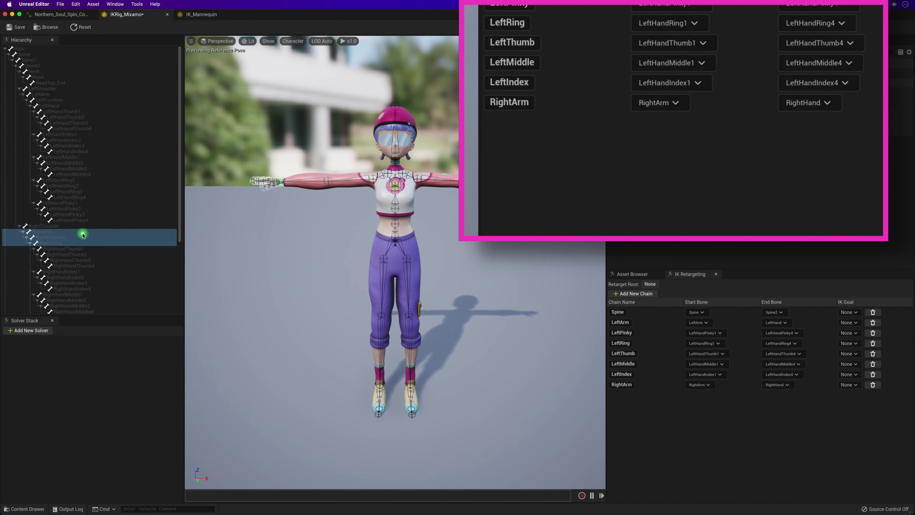
scroll(91, 266, "down", 2)
left_click(96, 288)
left_click(97, 305, "shift")
right_click(98, 305)
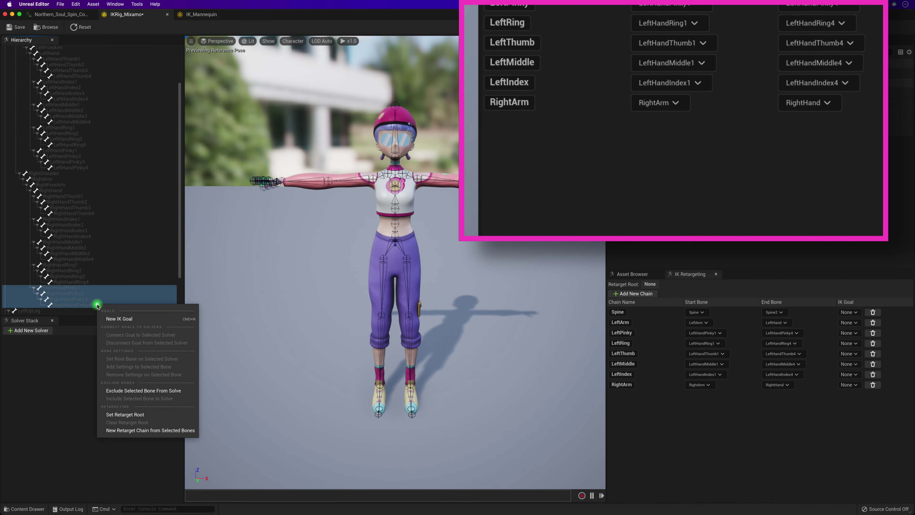
left_click(116, 430)
double_click(485, 258)
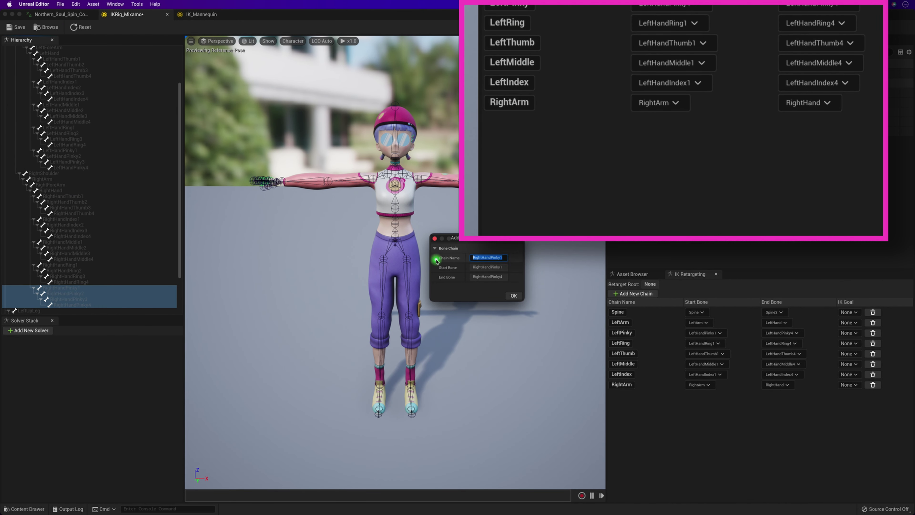
type("RightPinky")
left_click(512, 296)
Step: Create a RightRing chain from RightHandRing1 to RightHandRing4, matching the mannequin's name
left_click(201, 14)
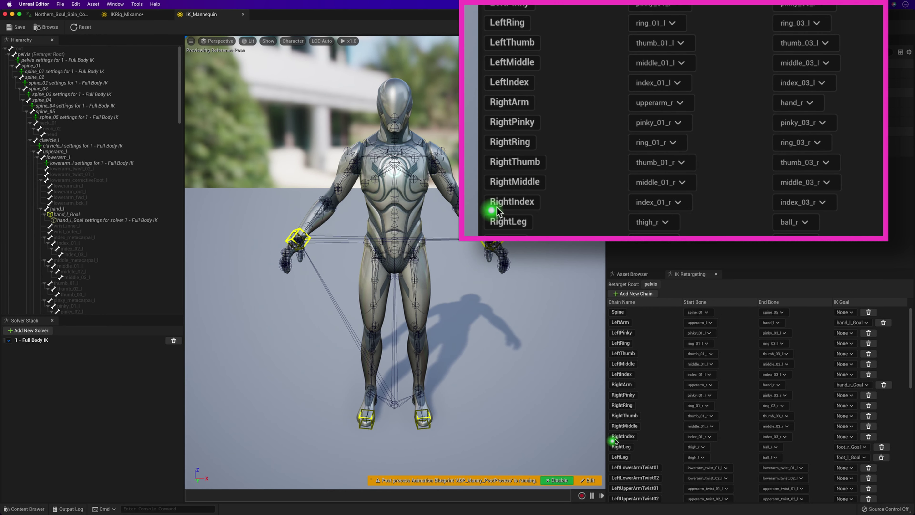
left_click(635, 406)
double_click(634, 406)
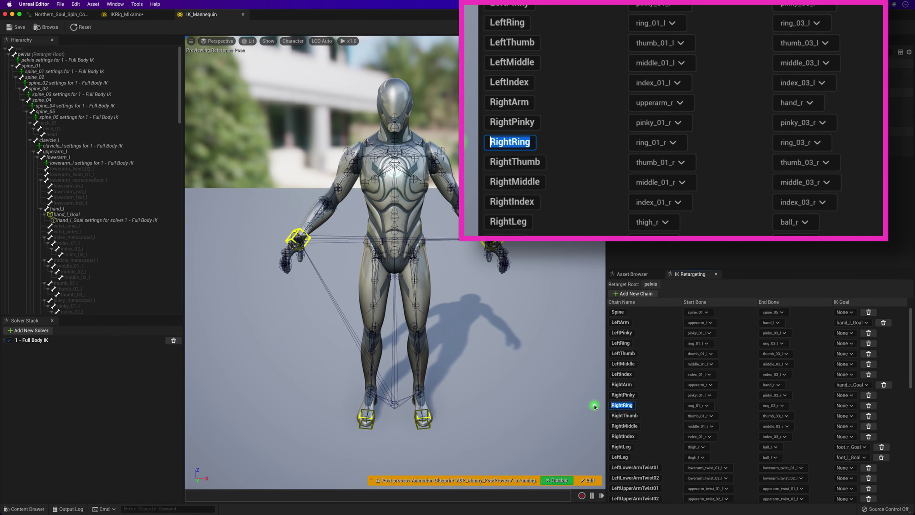
left_click(139, 15)
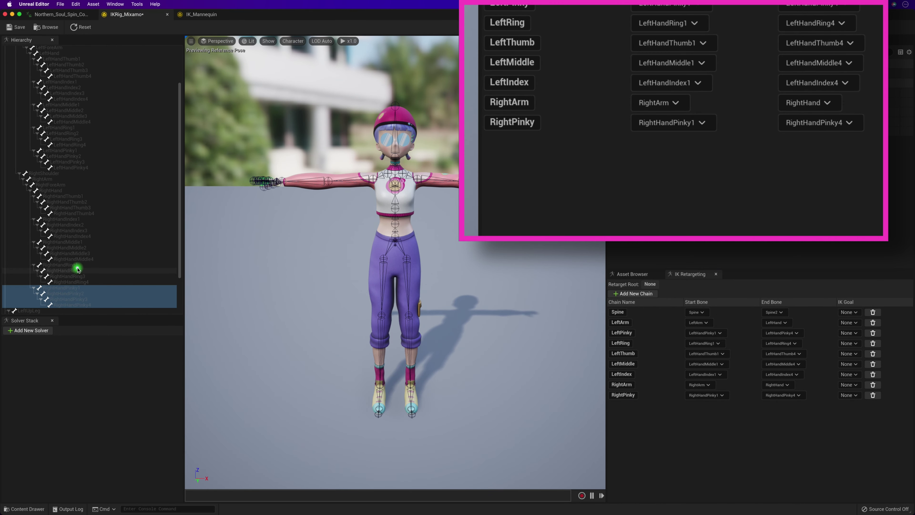
left_click(74, 265)
left_click(86, 282, "shift")
right_click(85, 282)
left_click(108, 407)
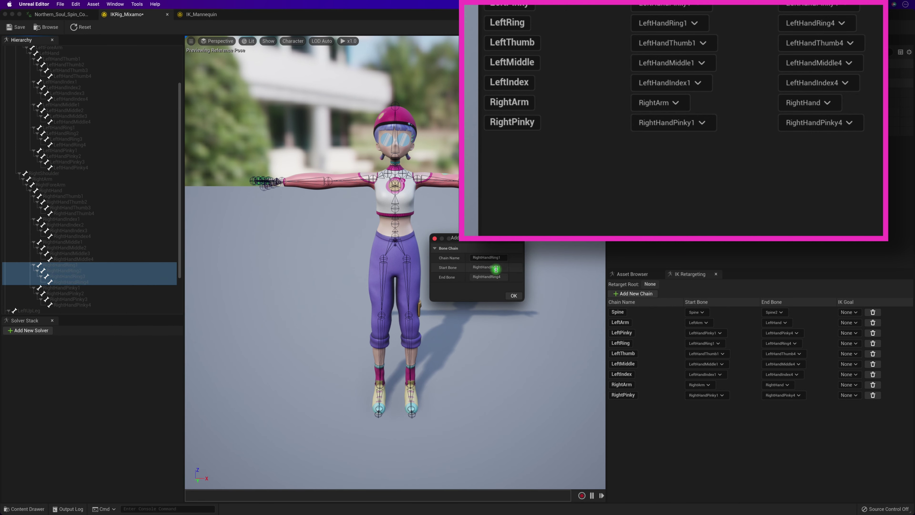
left_click(514, 296)
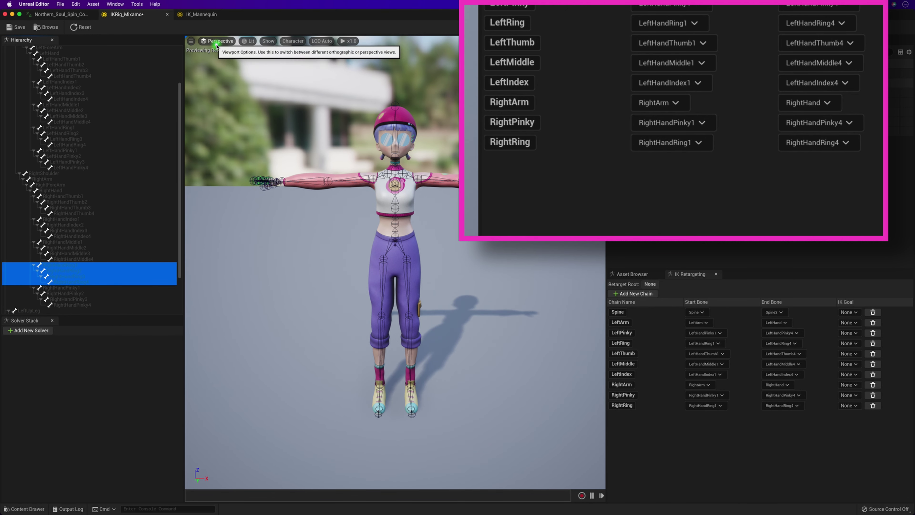
Step: Create a RightThumb chain from RightHandThumb1 to RightHandThumb4
left_click(201, 14)
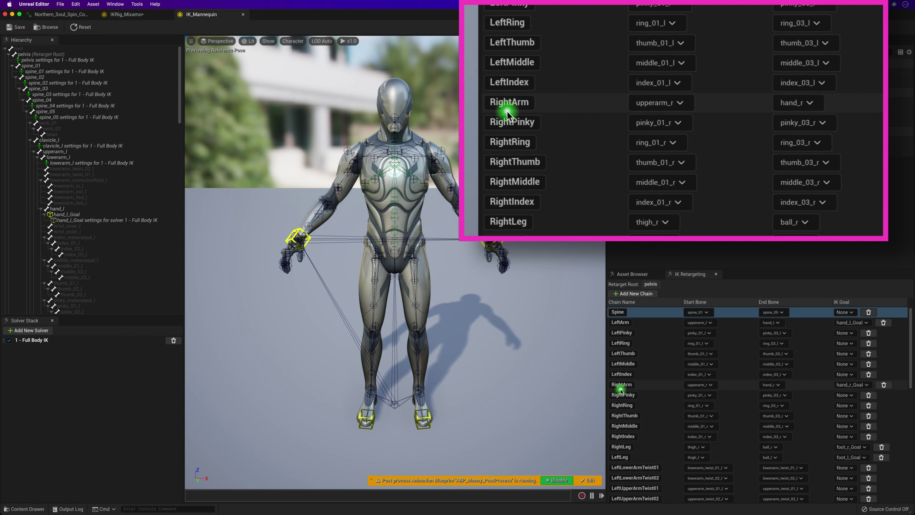
double_click(635, 416)
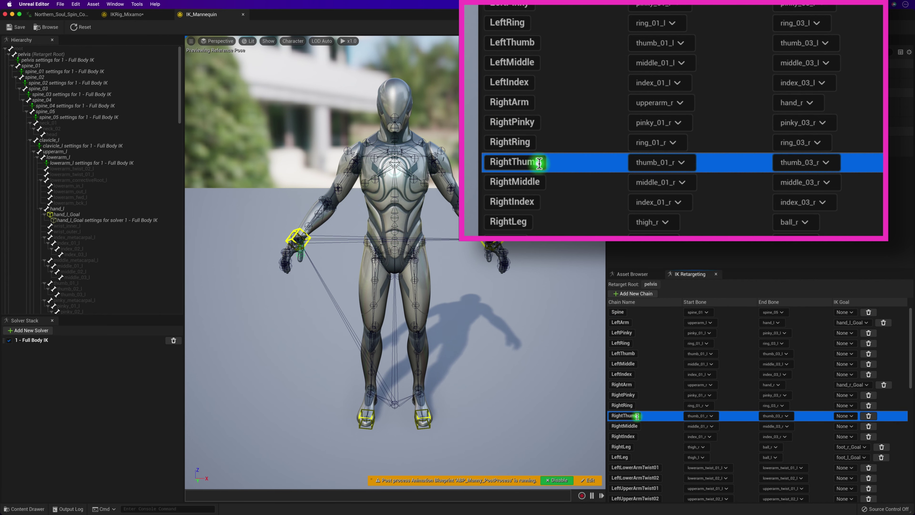
left_click(161, 14)
left_click(95, 197)
left_click(95, 214, "shift")
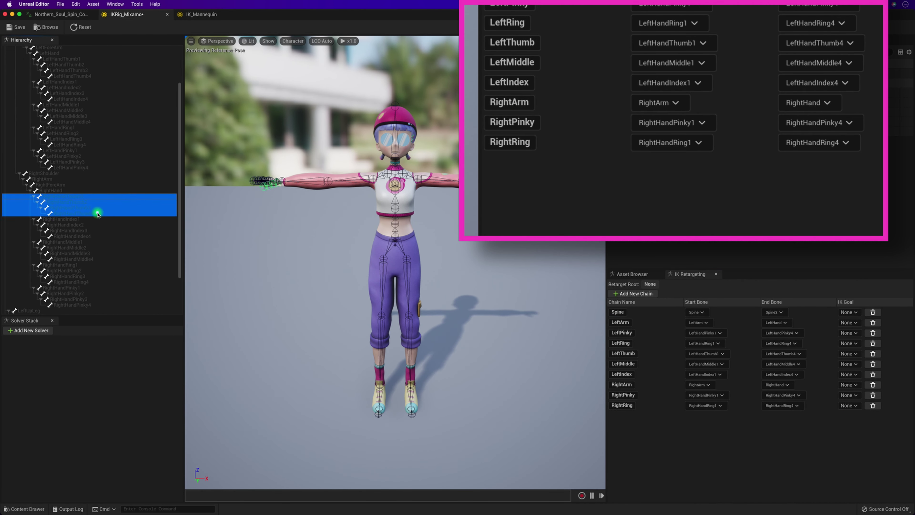
right_click(95, 213)
left_click(118, 338)
left_click(497, 257)
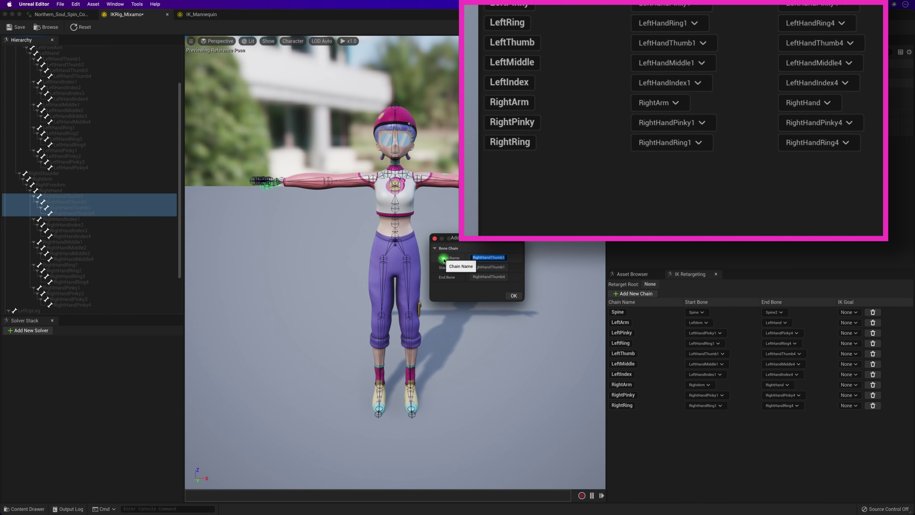
type("RightThumb")
left_click(513, 296)
Step: Create a RightMiddle chain from RightHandMiddle1 to RightHandMiddle4
left_click(201, 14)
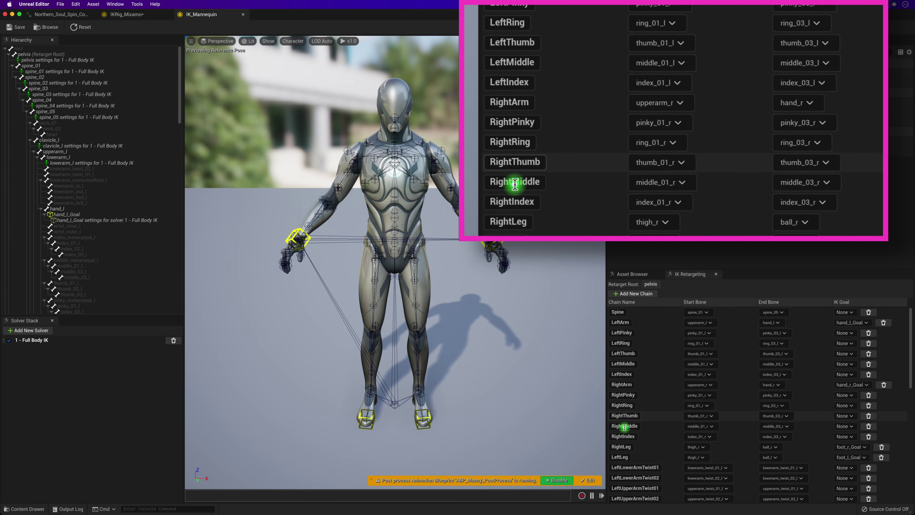
left_click(613, 426)
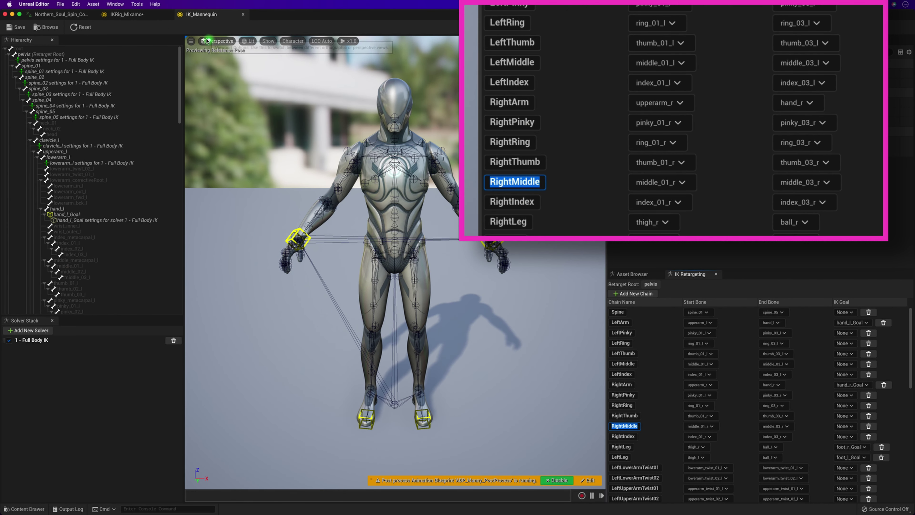
left_click(144, 14)
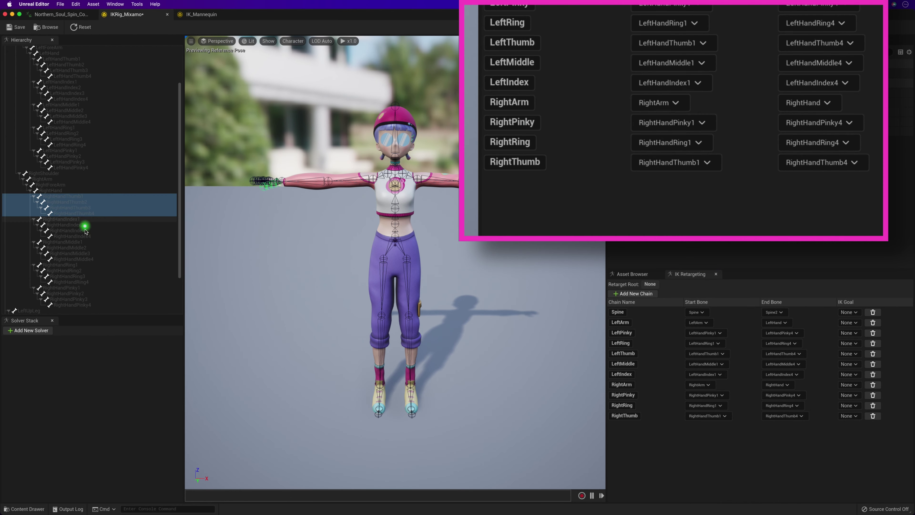
left_click(87, 243)
right_click(94, 258)
left_click(128, 383)
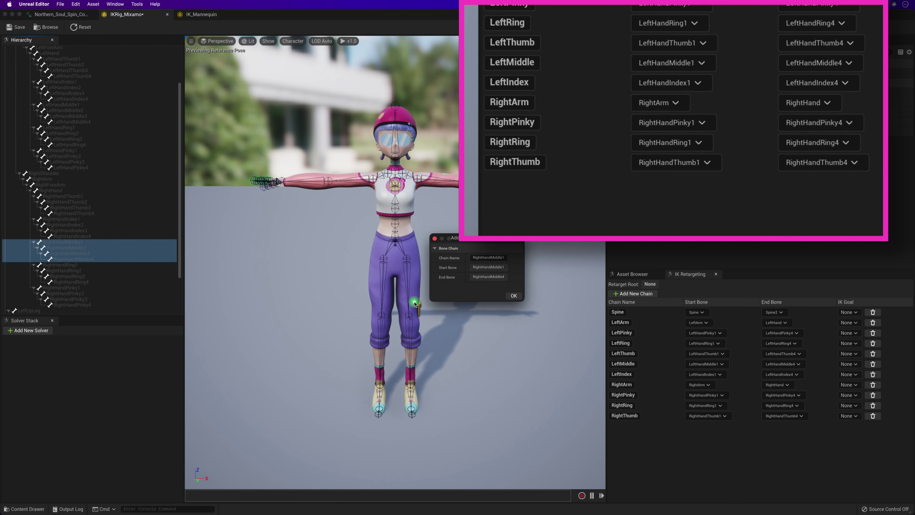
double_click(488, 257)
type("RightMiddle")
left_click(514, 295)
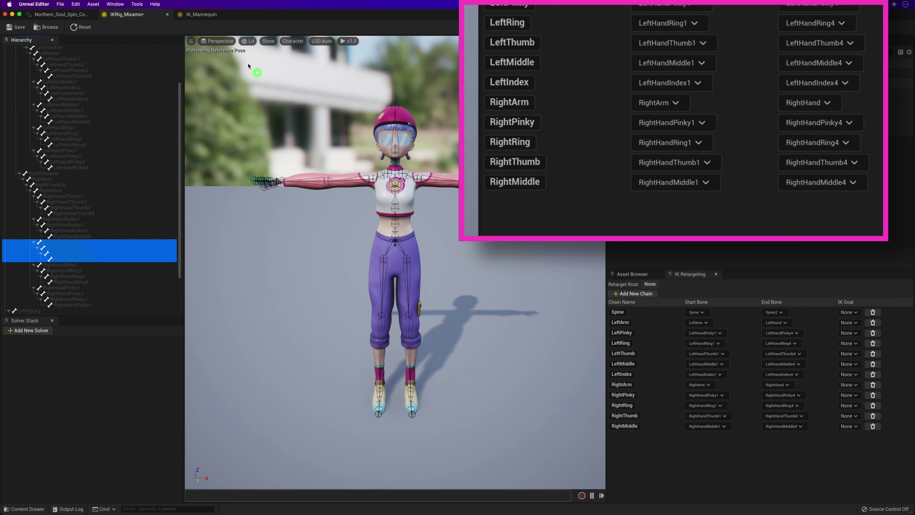
Step: Create a RightIndex chain from RightHandIndex1 to RightHandIndex4
left_click(202, 14)
double_click(623, 437)
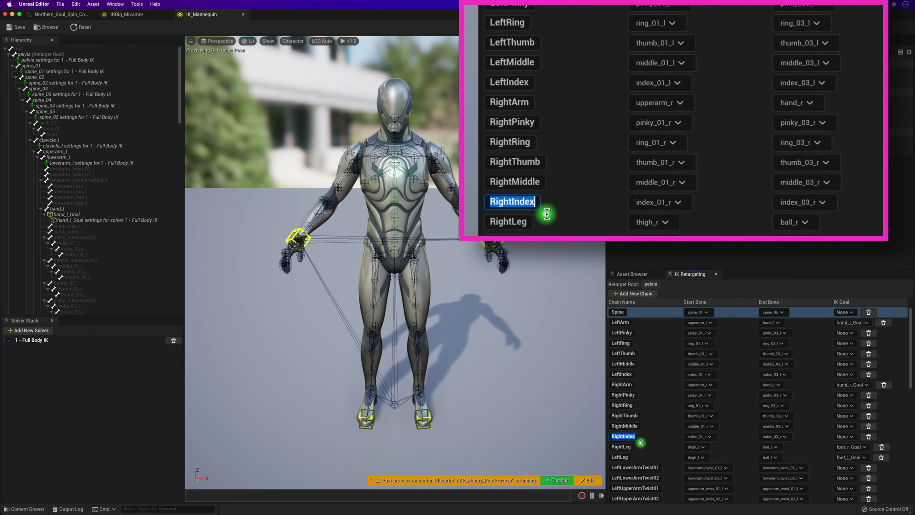
left_click(126, 14)
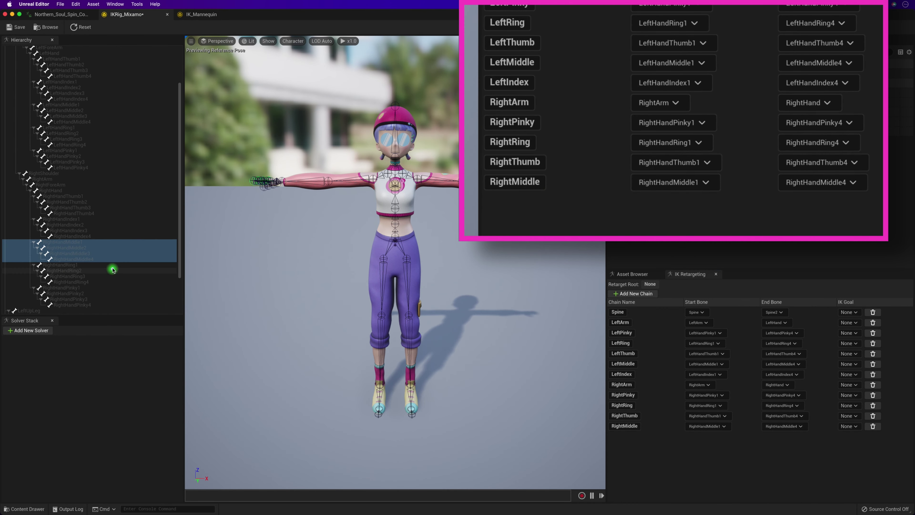
left_click(104, 220)
left_click(107, 236, "shift")
right_click(109, 236)
left_click(130, 364)
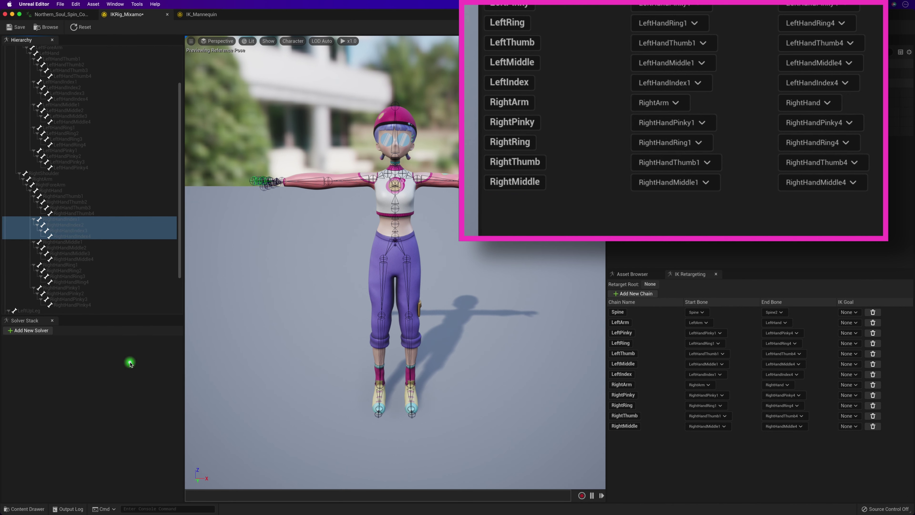
left_click(483, 258)
type("RightIndex")
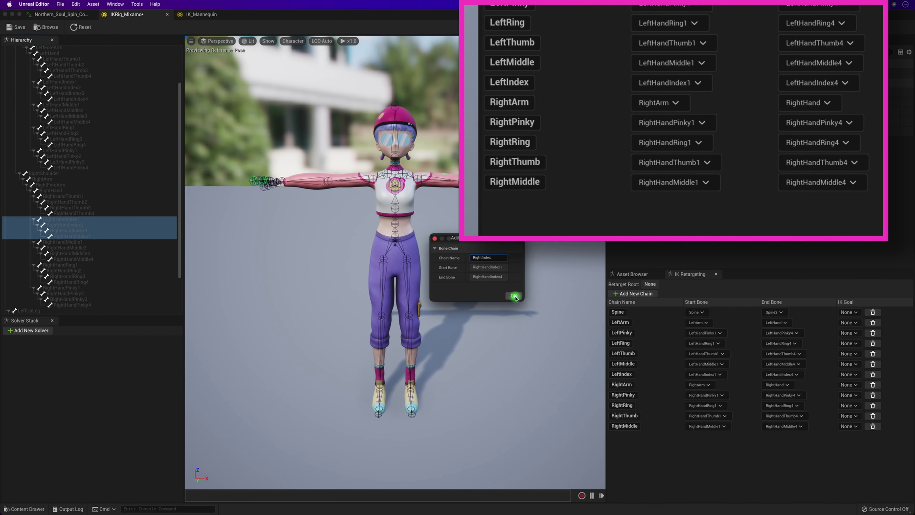
left_click(514, 296)
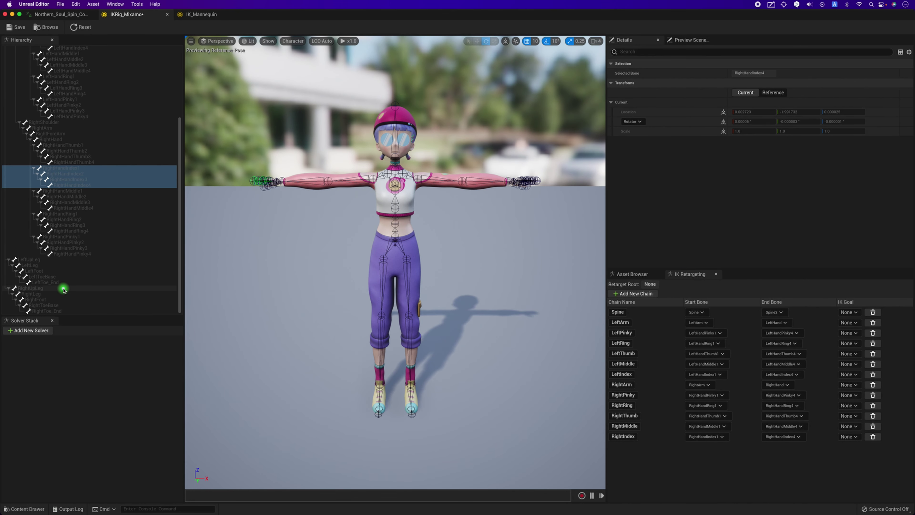
Step: Create a RightLeg retarget chain from RightUpLeg to RightToe_End
left_click(64, 289)
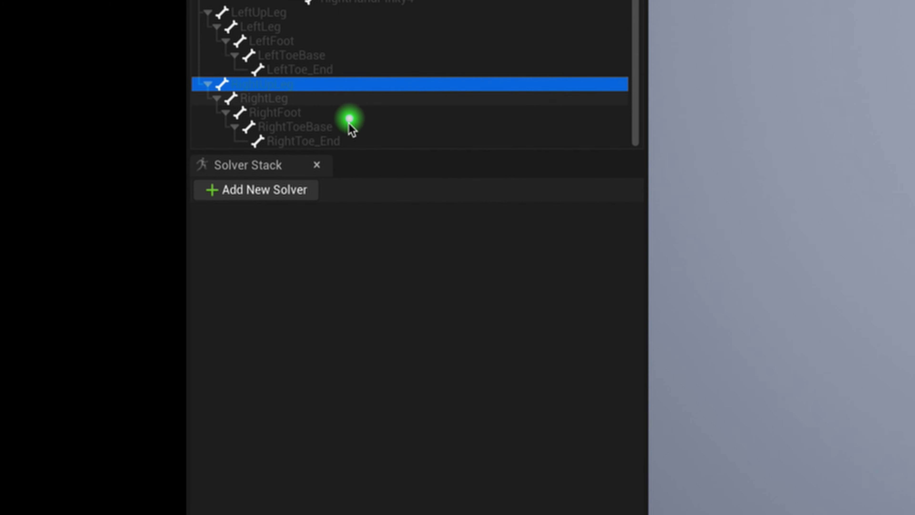
left_click(348, 142, "shift")
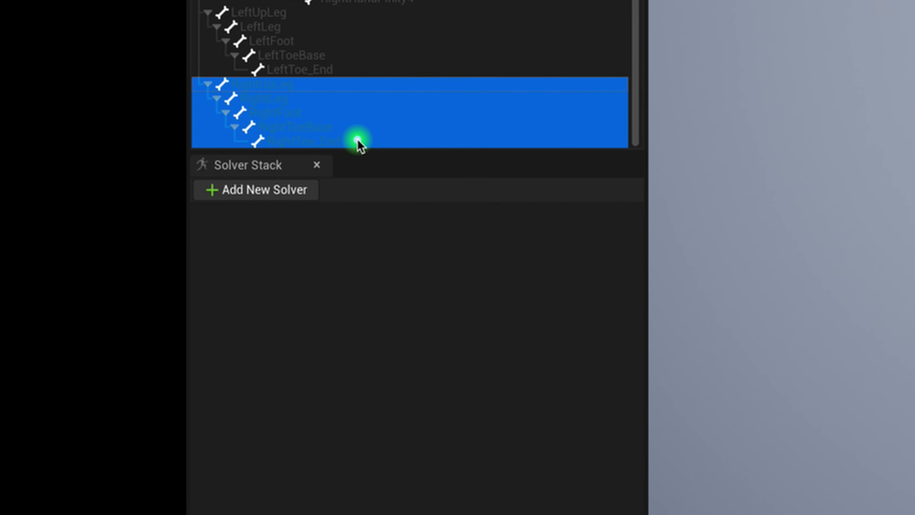
right_click(358, 143)
left_click(446, 455)
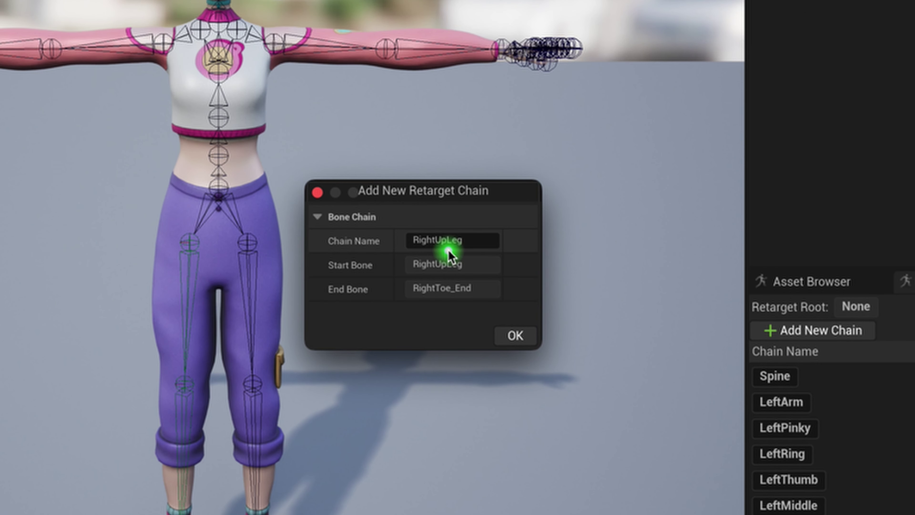
left_click(465, 241)
key("Home")
type("RightLeg")
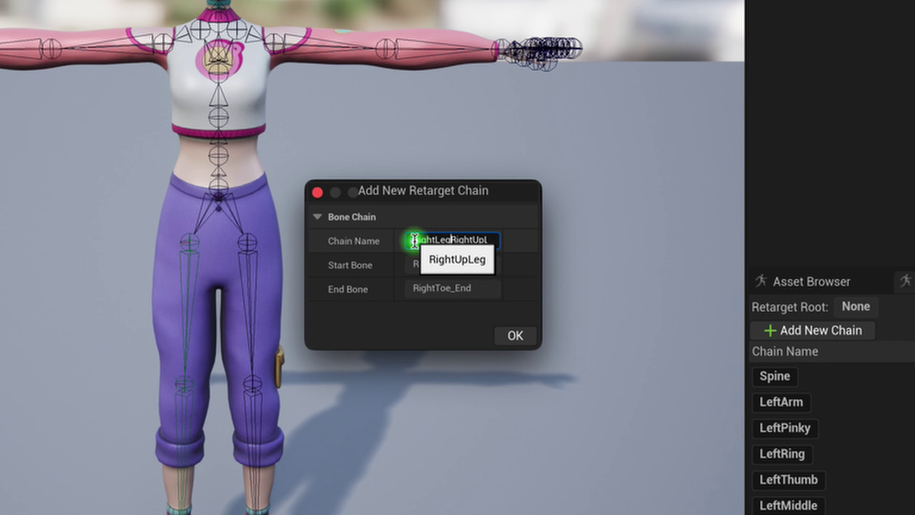
key("shift+End")
key("Delete")
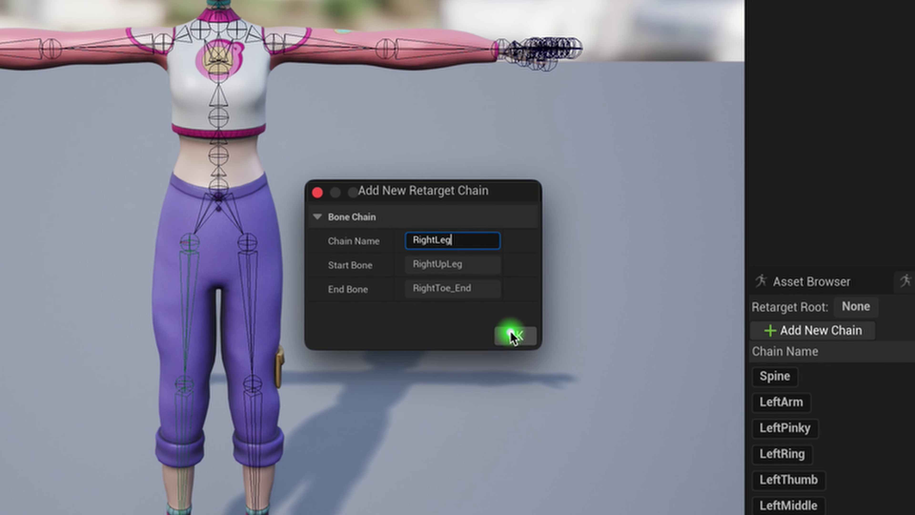
left_click(511, 334)
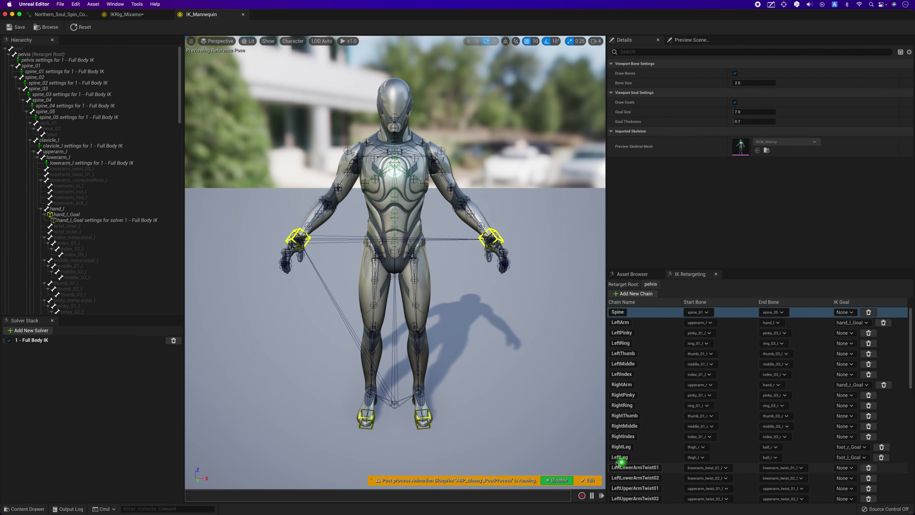
Step: Create a LeftLeg chain from LeftUpLeg to LeftToe_End, using the mannequin's chain name
double_click(611, 458)
key("super+c")
left_click(126, 14)
left_click(82, 260)
left_click(78, 284, "shift")
right_click(77, 285)
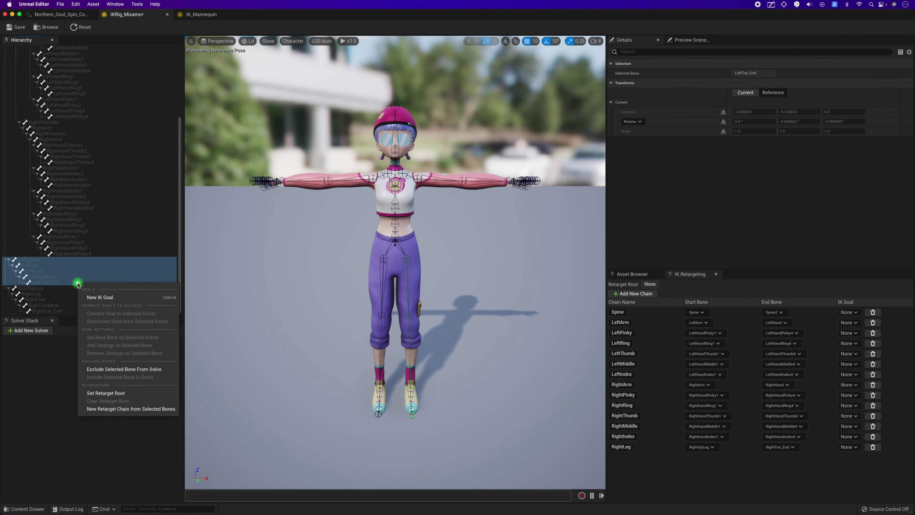
left_click(98, 409)
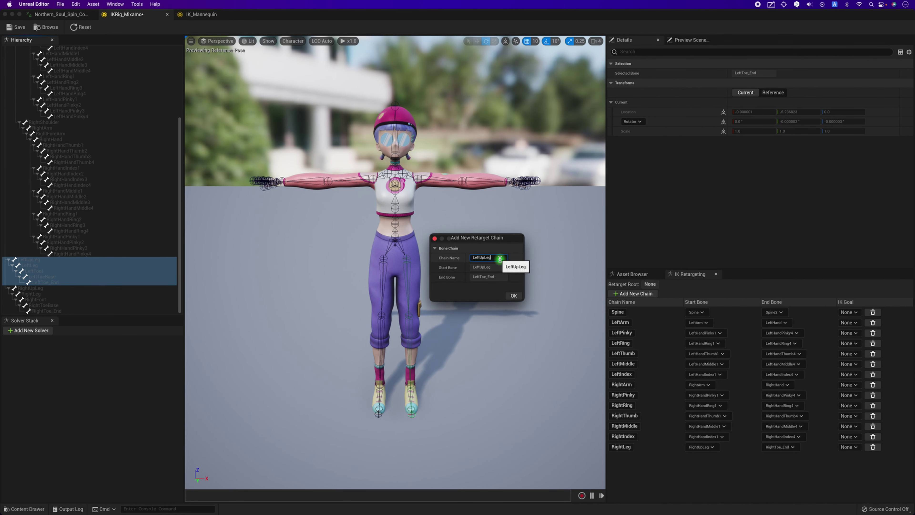
key("super+a")
key("super+v")
left_click(512, 296)
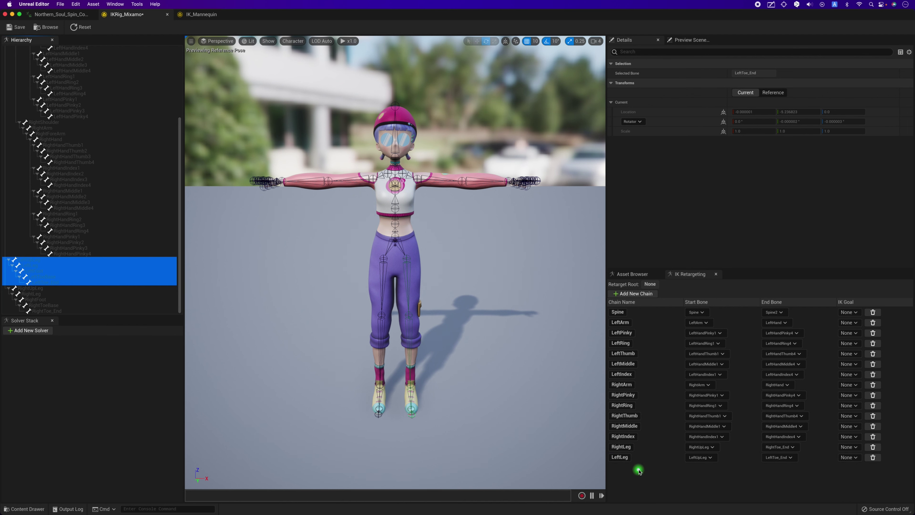
left_click(195, 14)
scroll(658, 454, "down", 1)
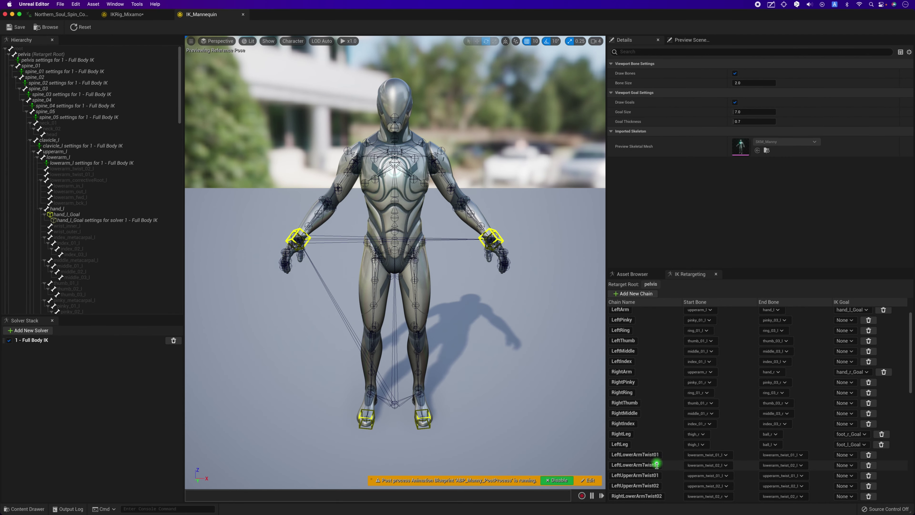
Step: Create a LeftClavicle retarget chain on the LeftShoulder bone
scroll(657, 465, "down", 4)
scroll(656, 465, "down", 4)
scroll(659, 460, "down", 5)
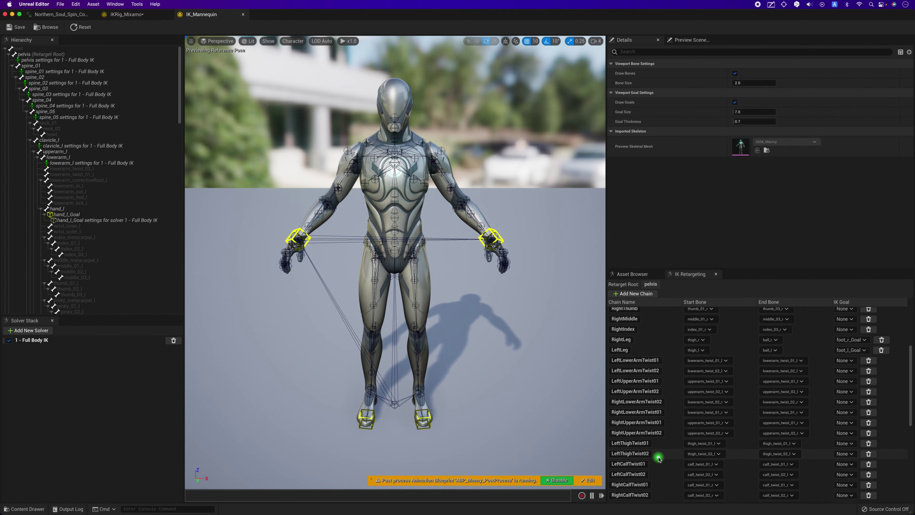
scroll(657, 458, "down", 6)
scroll(656, 457, "down", 6)
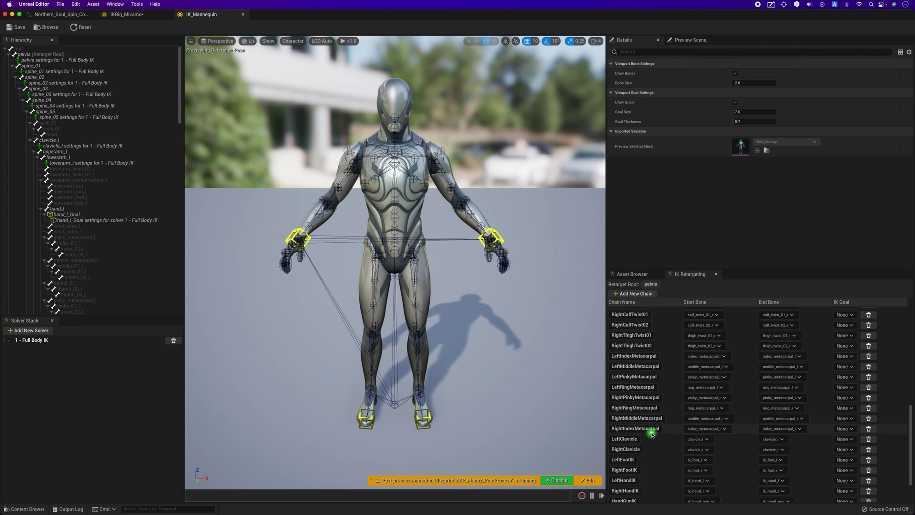
scroll(645, 433, "down", 1)
double_click(637, 429)
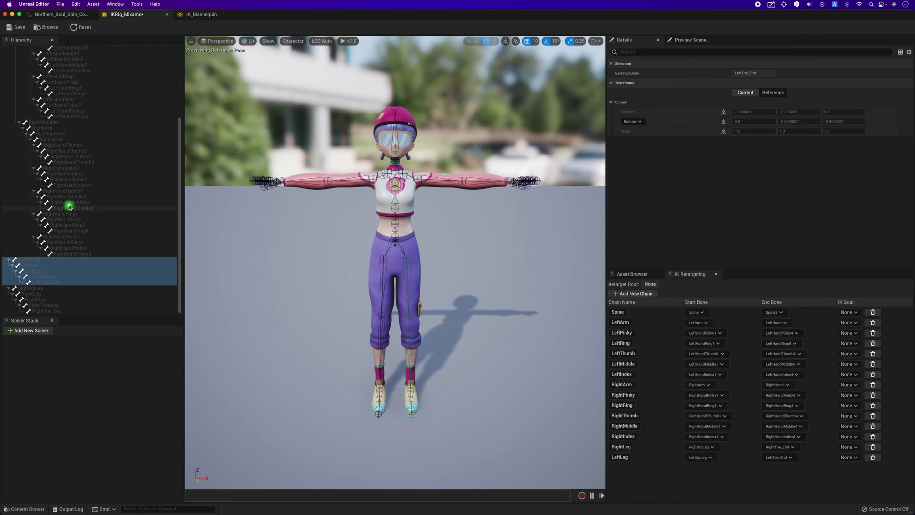
scroll(70, 206, "up", 6)
left_click(60, 89)
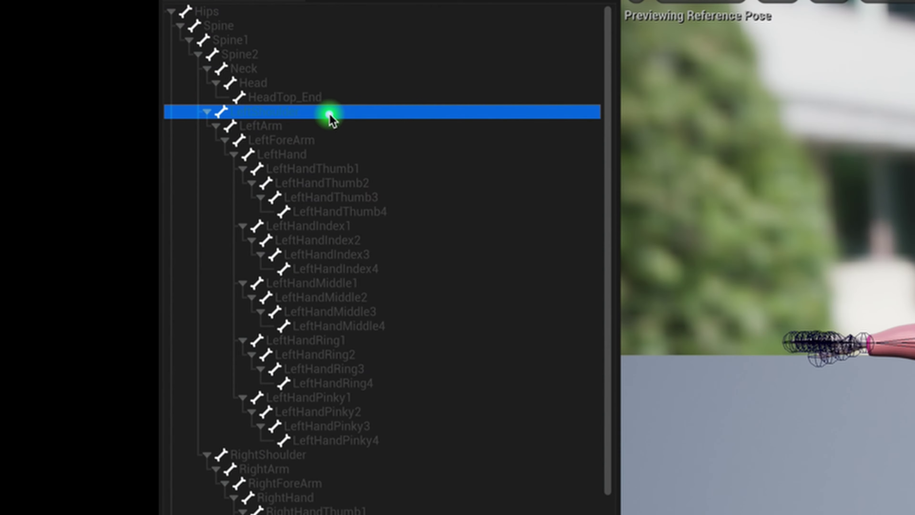
right_click(66, 89)
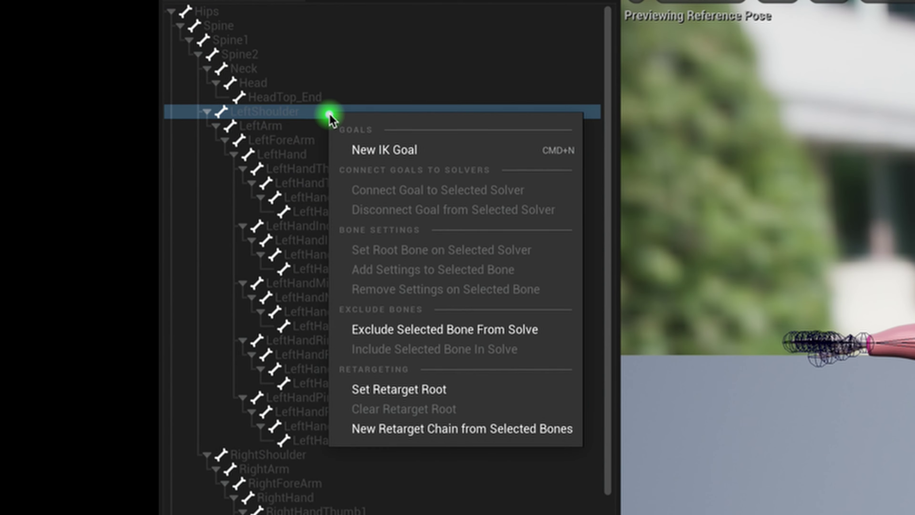
left_click(384, 428)
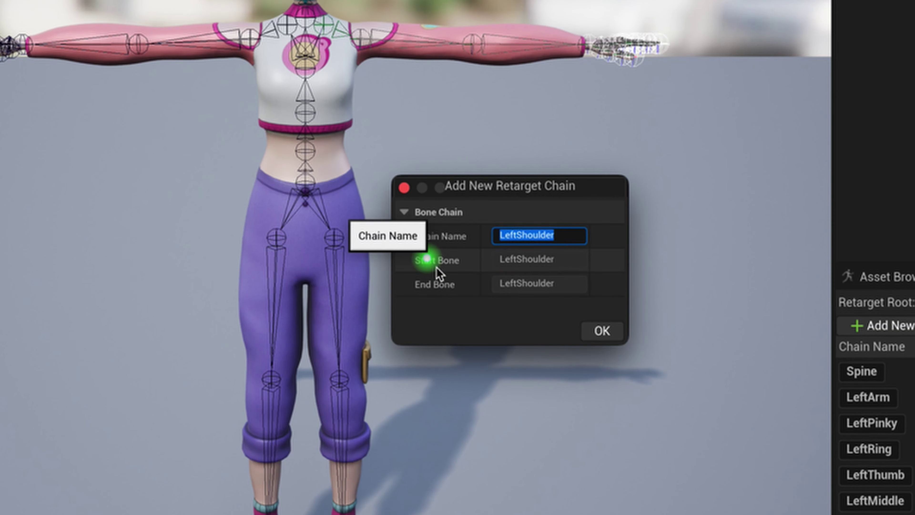
type("LeftClavicle")
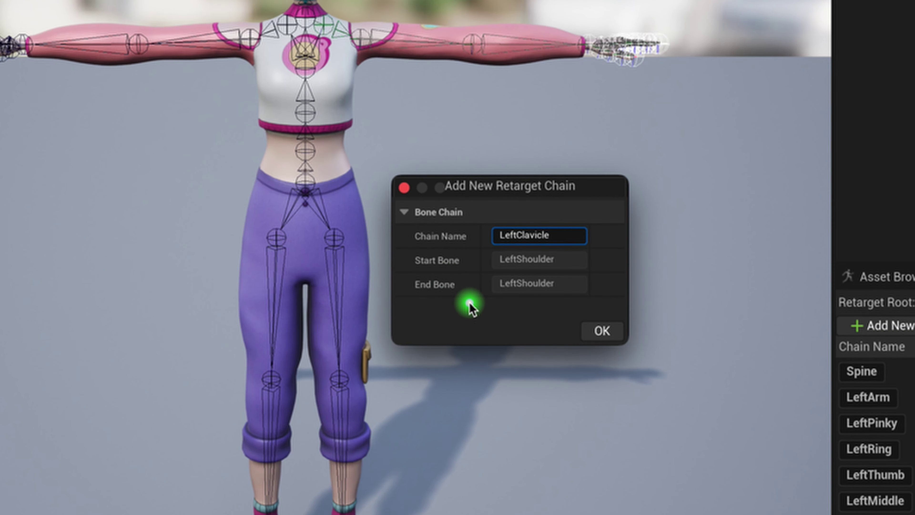
left_click(598, 332)
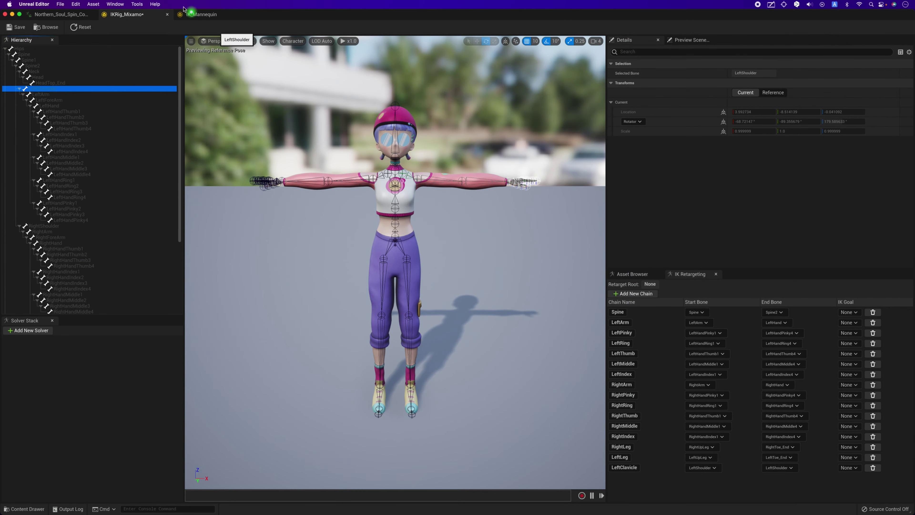
Step: Create a RightClavicle chain on the RightShoulder bone, matching the mannequin's name
left_click(194, 15)
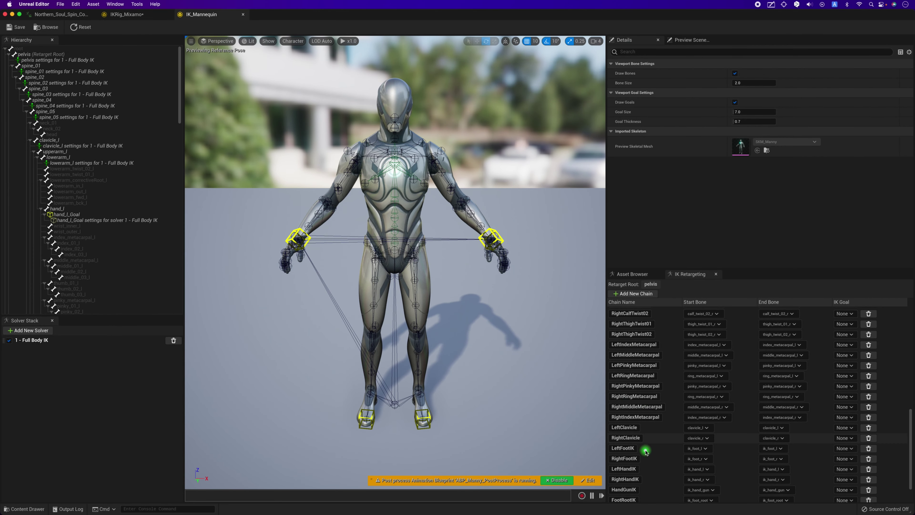
double_click(613, 438)
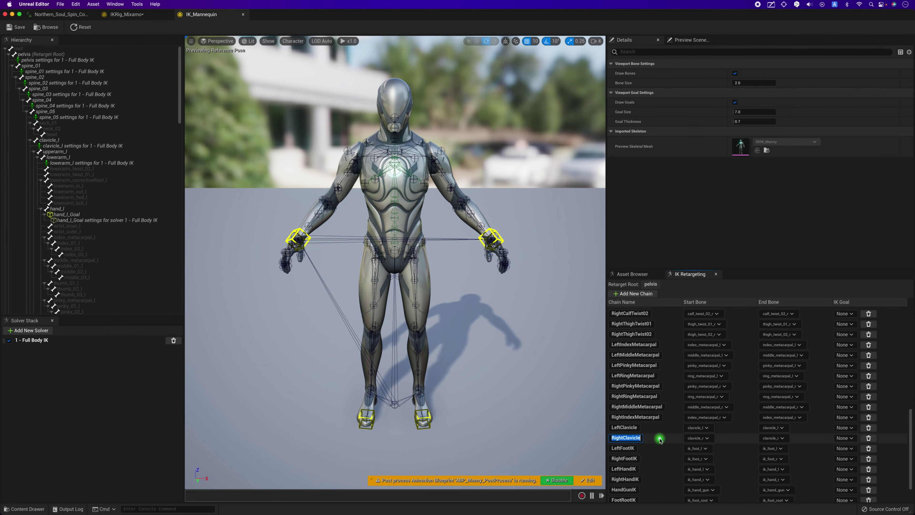
left_click(127, 15)
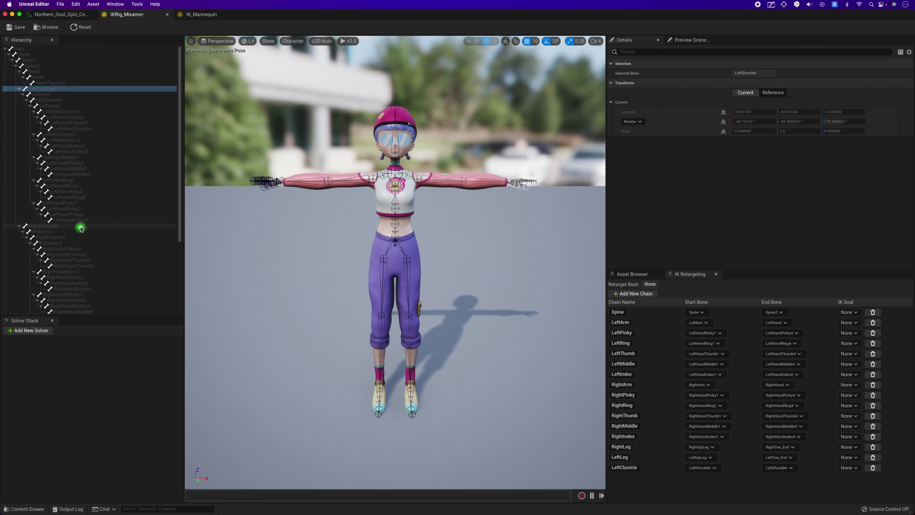
left_click(81, 227)
right_click(81, 227)
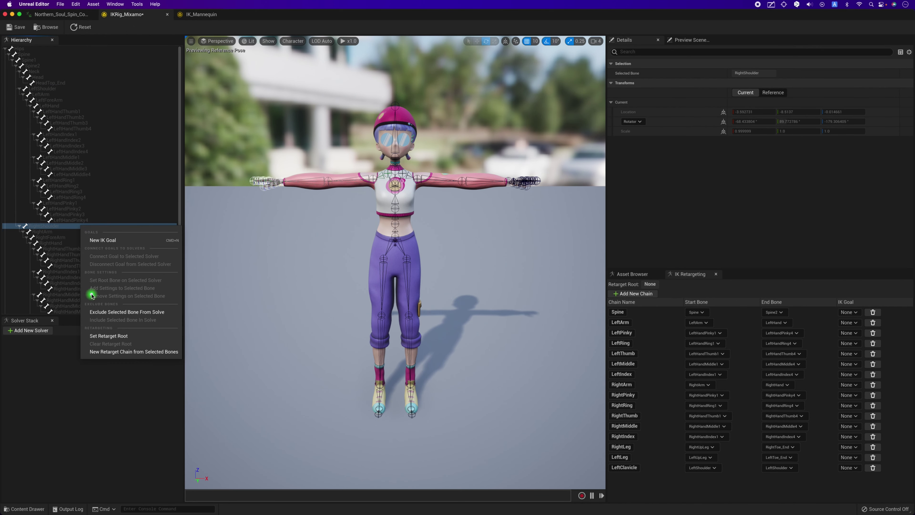
left_click(103, 355)
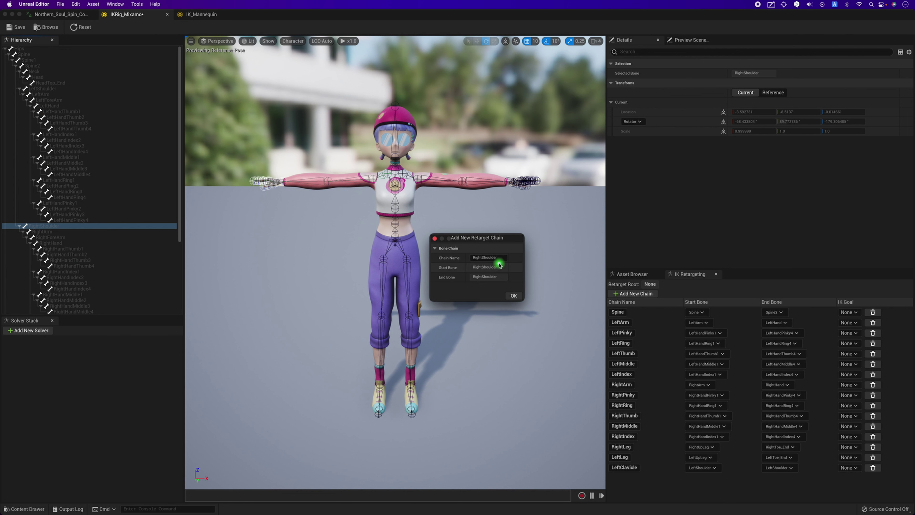
left_click_drag(501, 259, 446, 260)
type("RightClavicle")
left_click(514, 296)
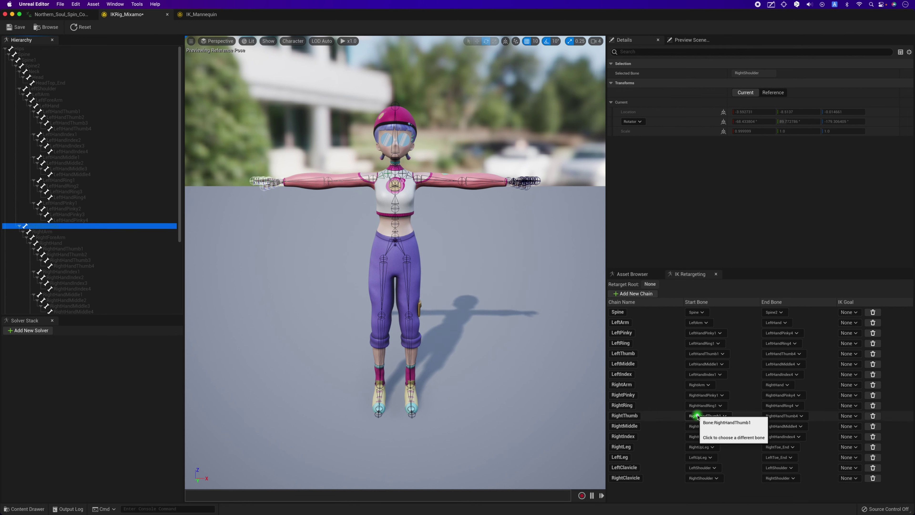
Step: Check the mannequin's Head chain, then create a Mixamo Head chain spanning Neck to Head
left_click(202, 15)
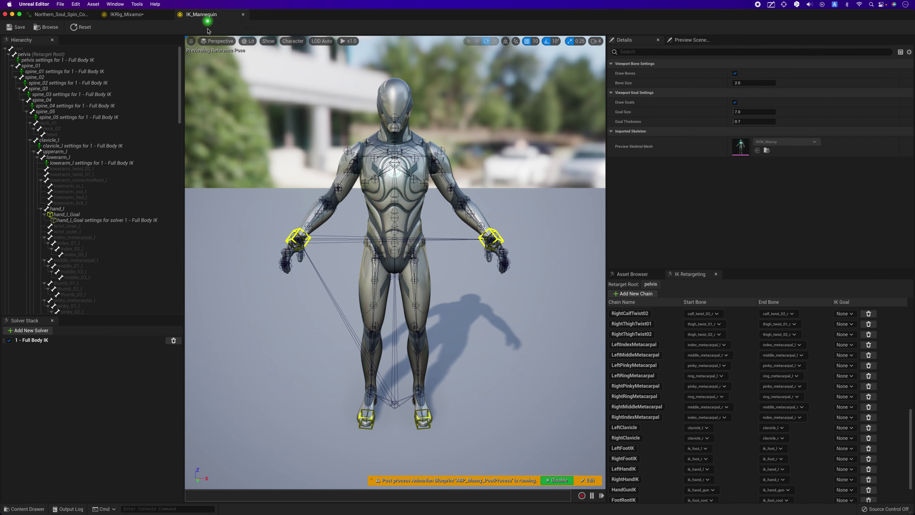
scroll(676, 428, "down", 3)
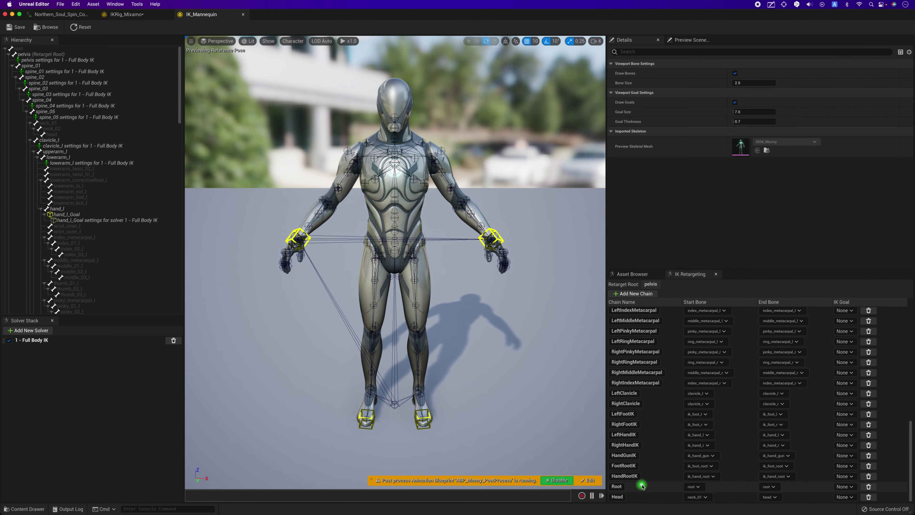
left_click(640, 498)
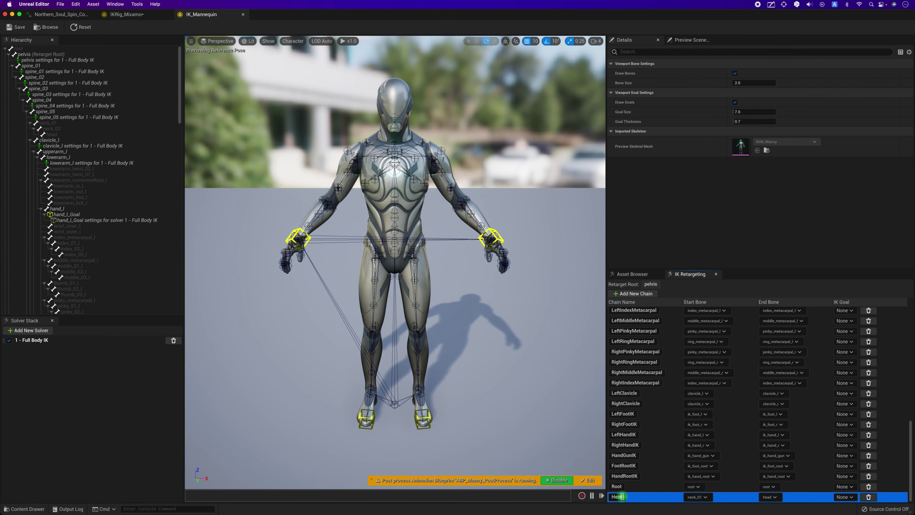
left_click(642, 497)
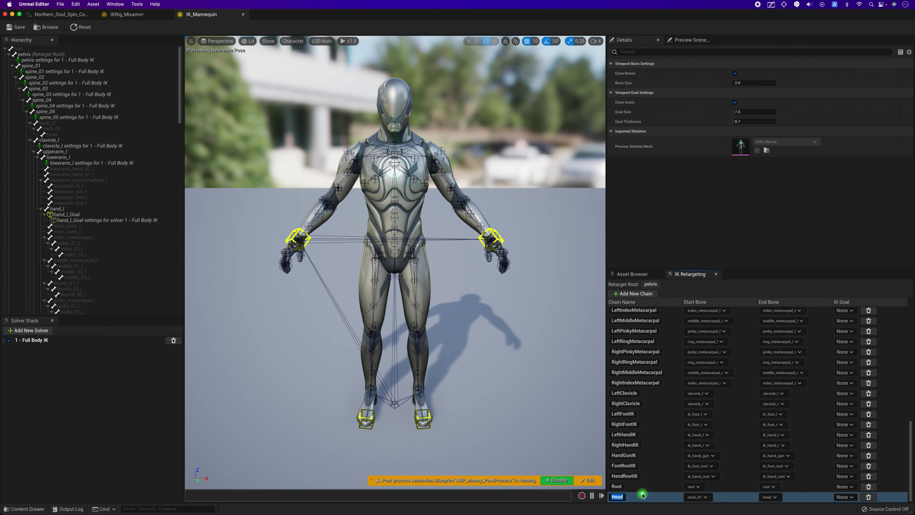
left_click(127, 14)
left_click(65, 71)
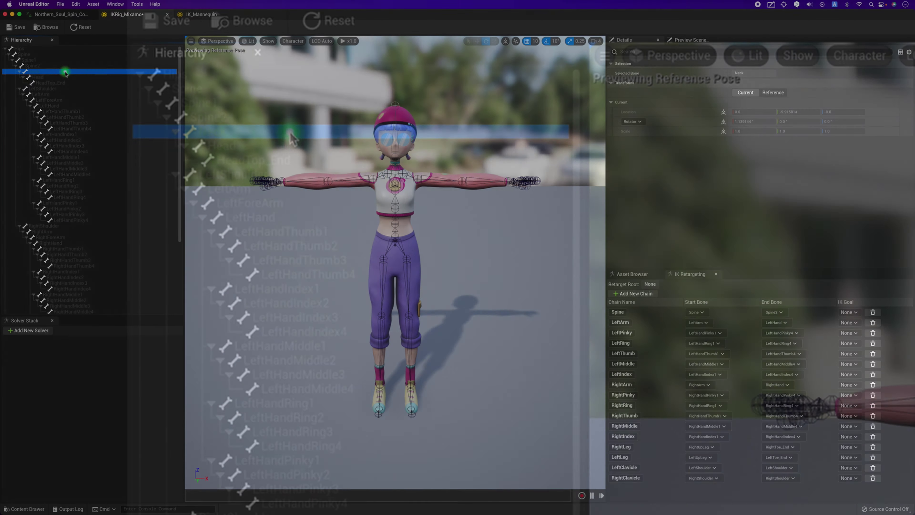
left_click(65, 76, "shift")
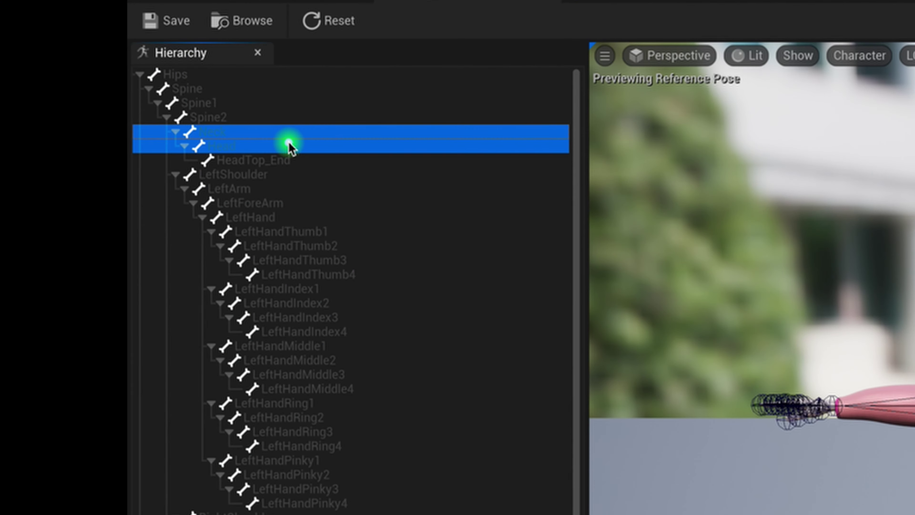
right_click(289, 141)
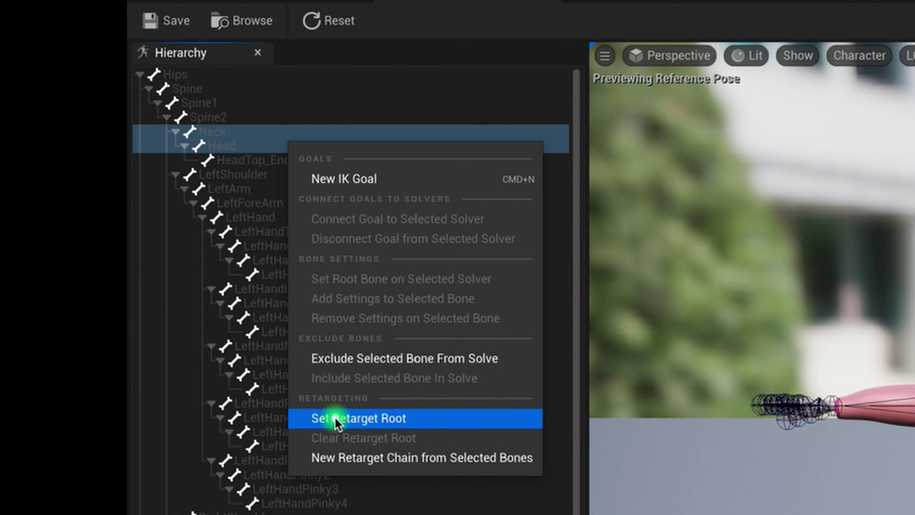
left_click(332, 453)
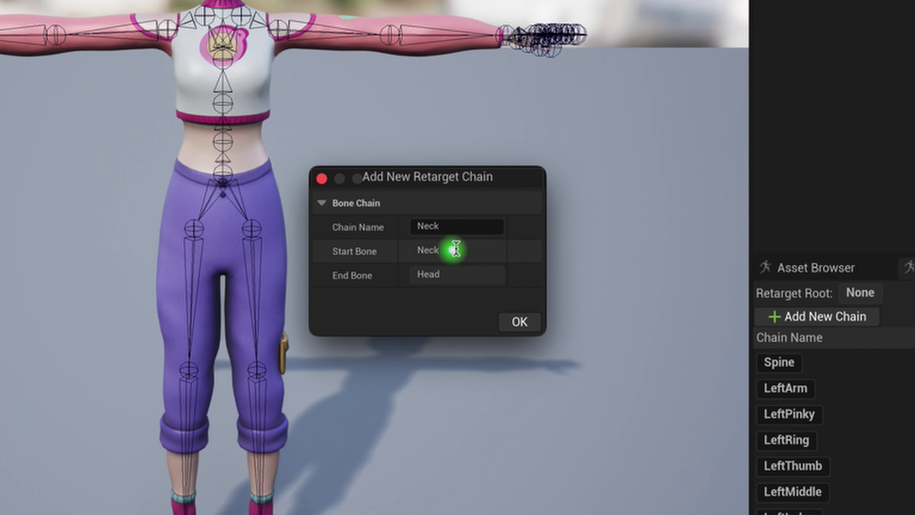
left_click(461, 231)
type("Head")
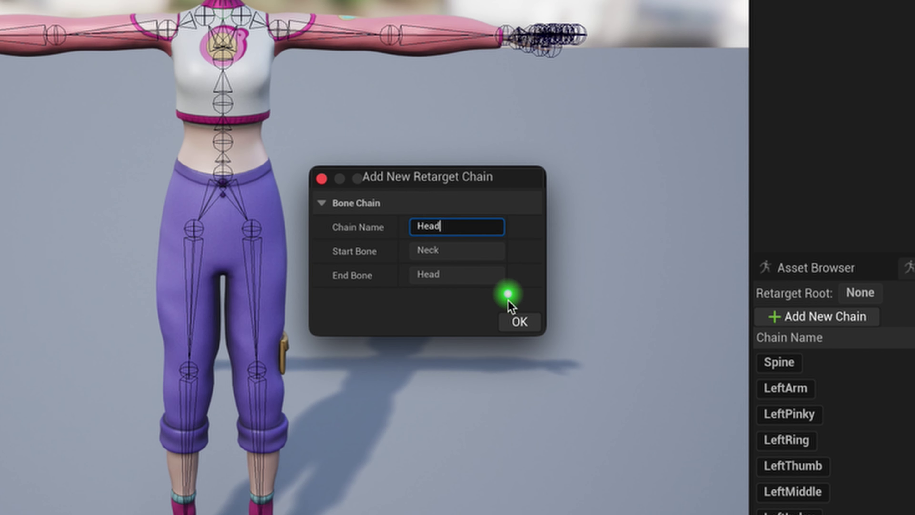
left_click(517, 321)
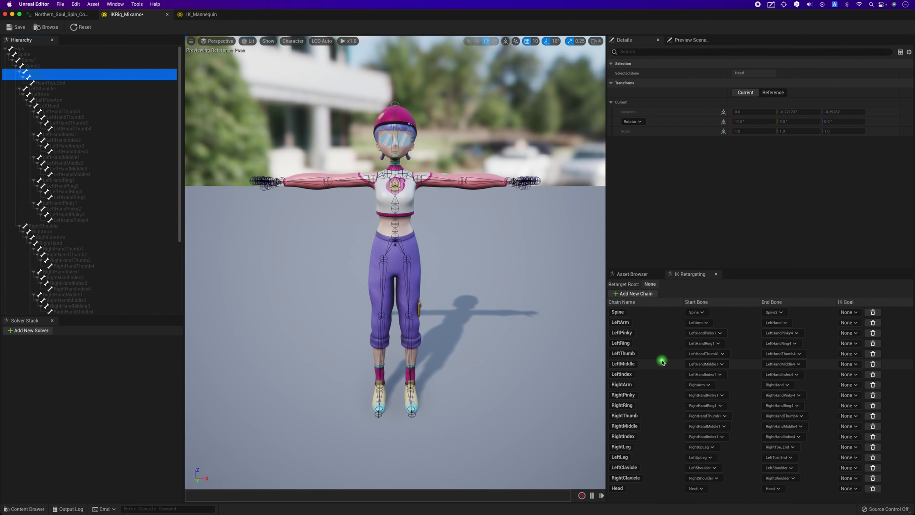
left_click(642, 251)
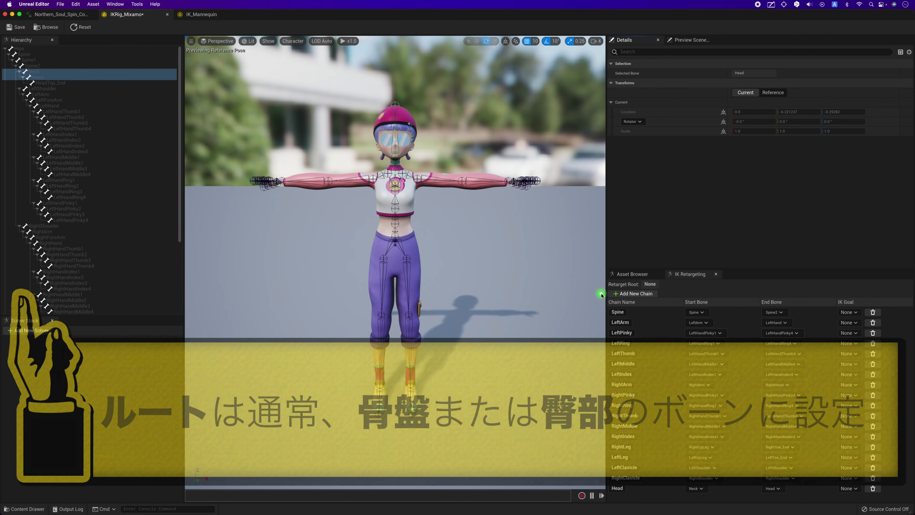
Step: Set the Hips bone as IKRig_Mixamo's retarget root
left_click(39, 49)
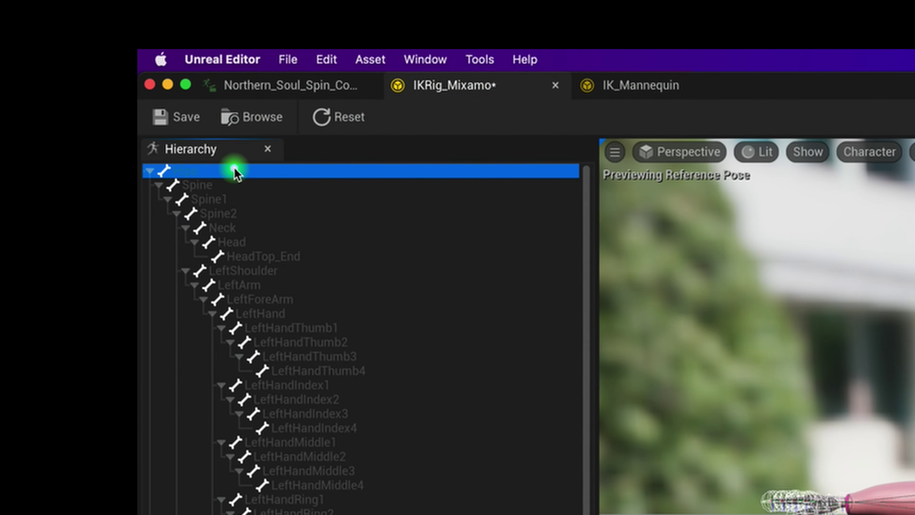
right_click(235, 172)
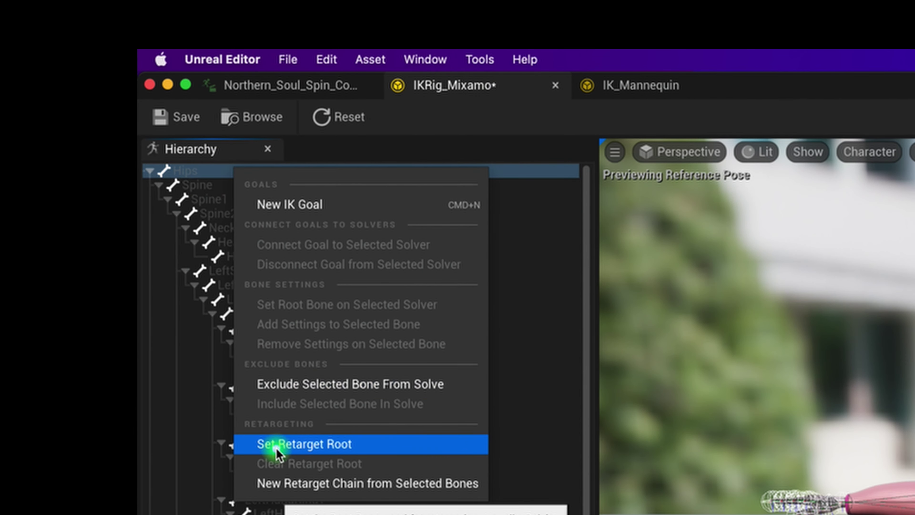
left_click(401, 445)
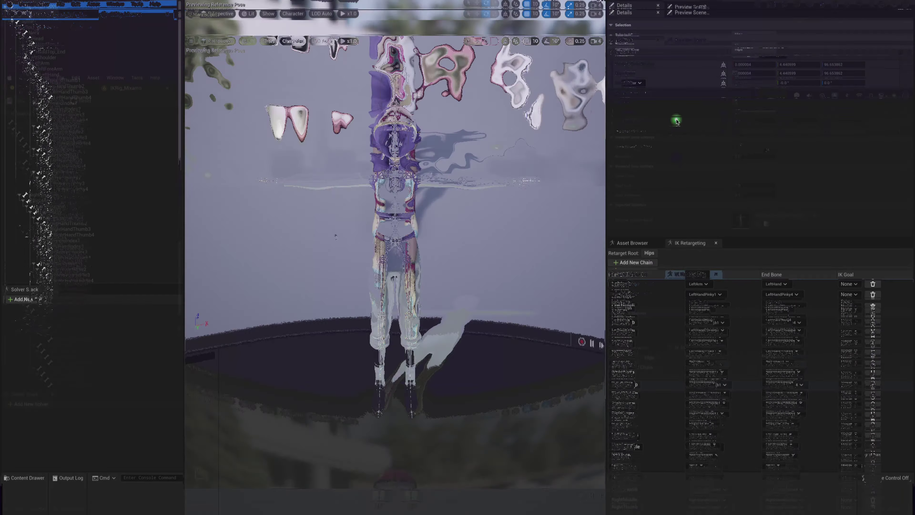
left_click(336, 237)
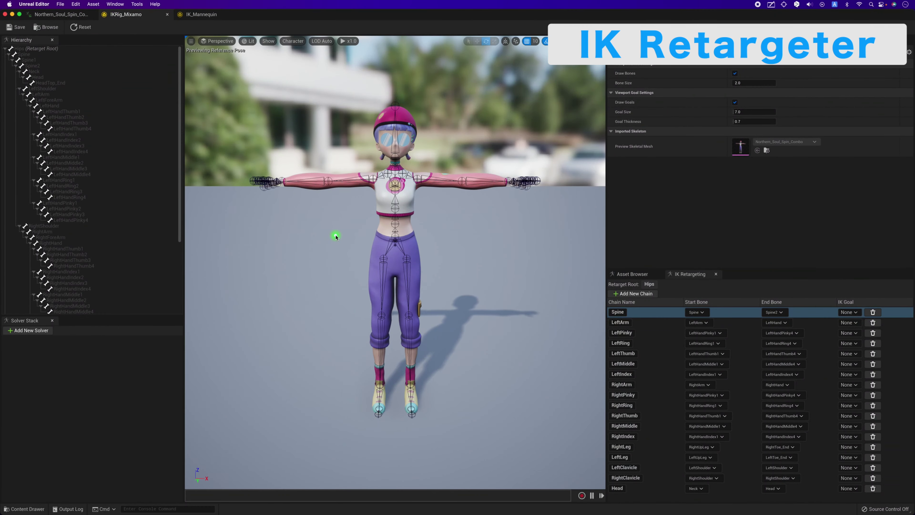
Step: Save the IK Rig and browse to the Animations folder in the Content Drawer
left_click(16, 28)
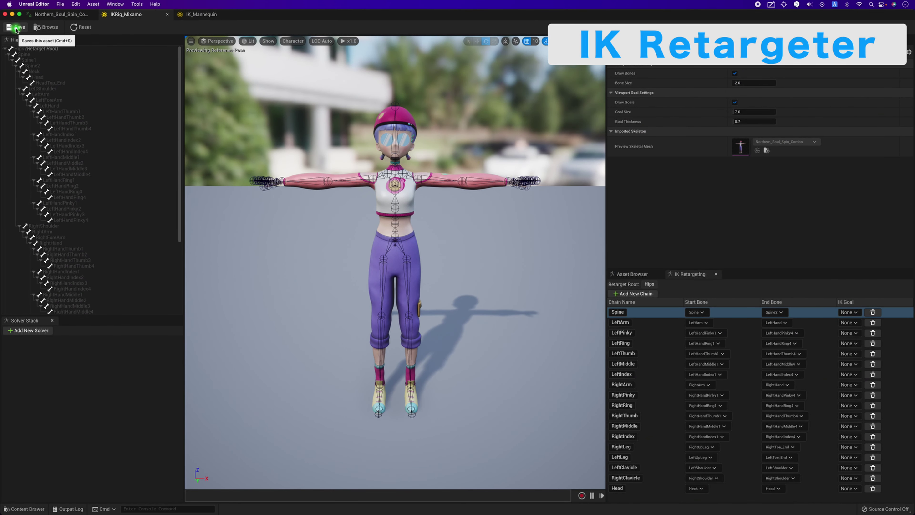
left_click(135, 443)
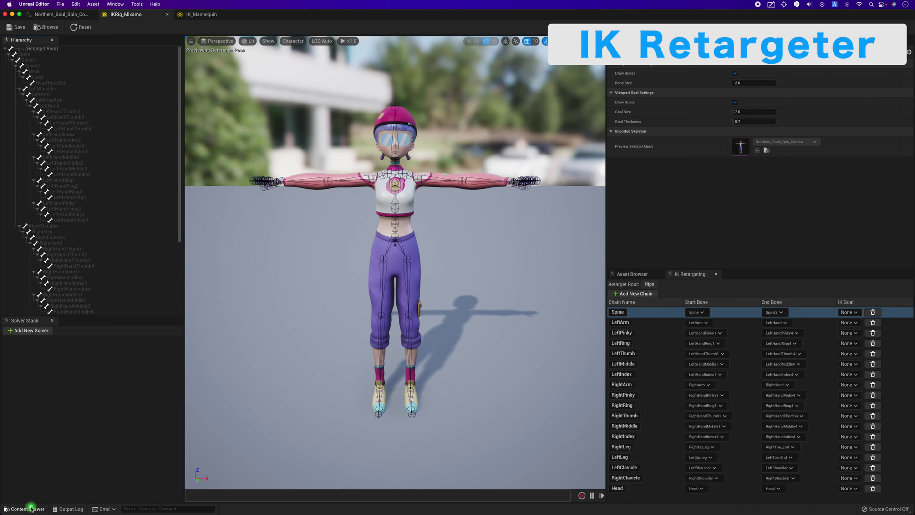
left_click(8, 508)
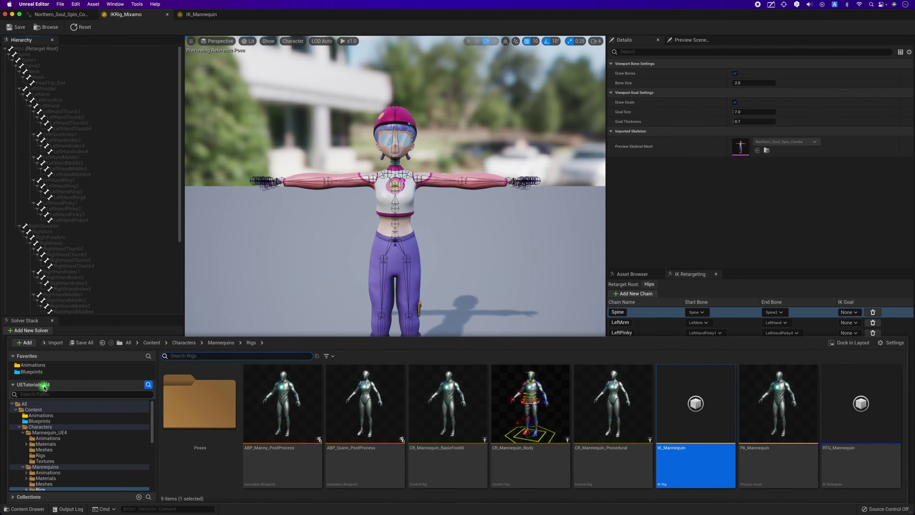
left_click(42, 366)
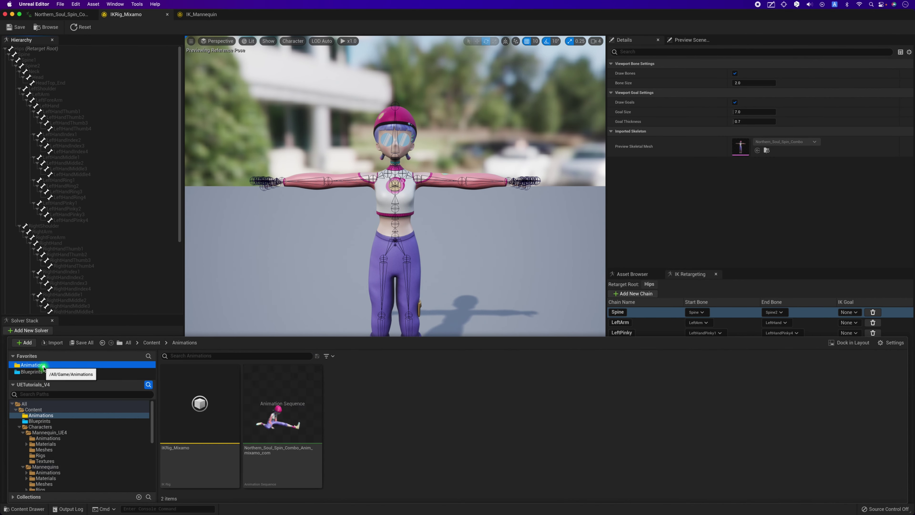
Step: Create IK Retargeter IKRetargeter_Mixamo_UE5Manny with source IKRig_Mixamo, and open it
right_click(378, 411)
mouse_move(417, 284)
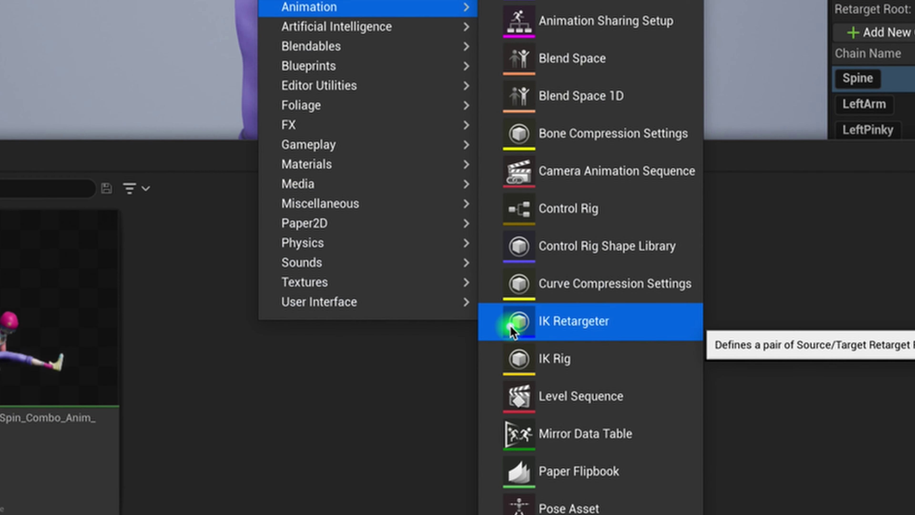
left_click(610, 327)
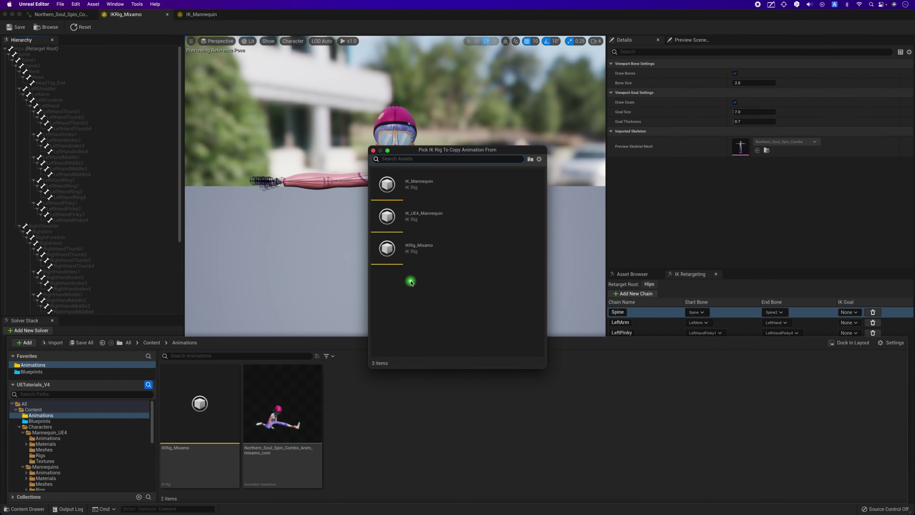
left_click(424, 253)
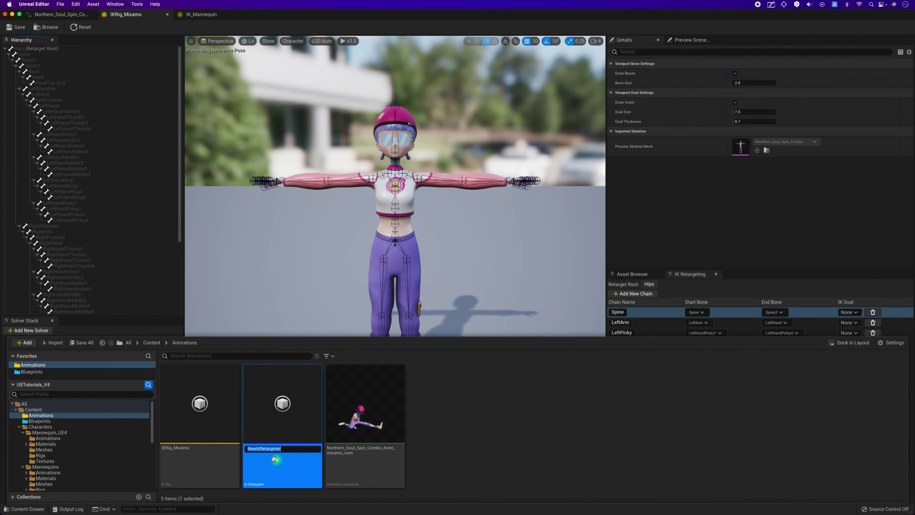
left_click(255, 449)
type("_Mixamo_UE5Manny")
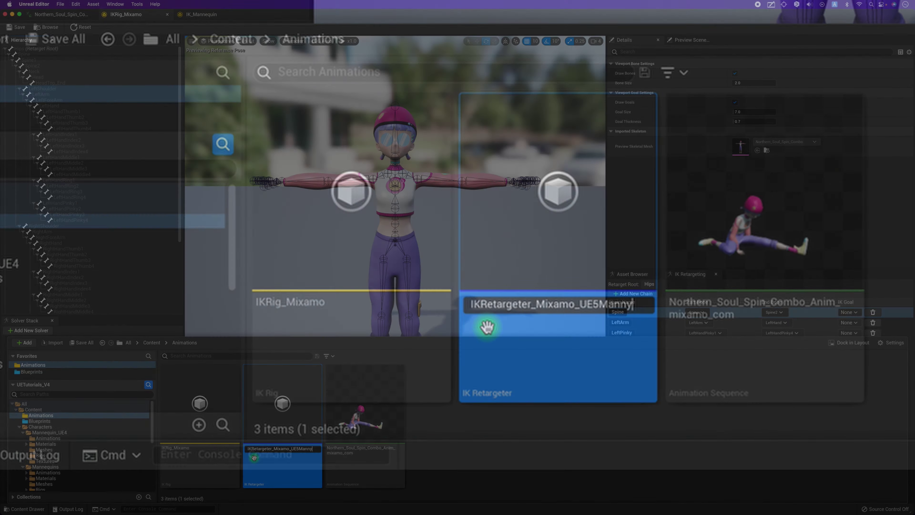
key("Return")
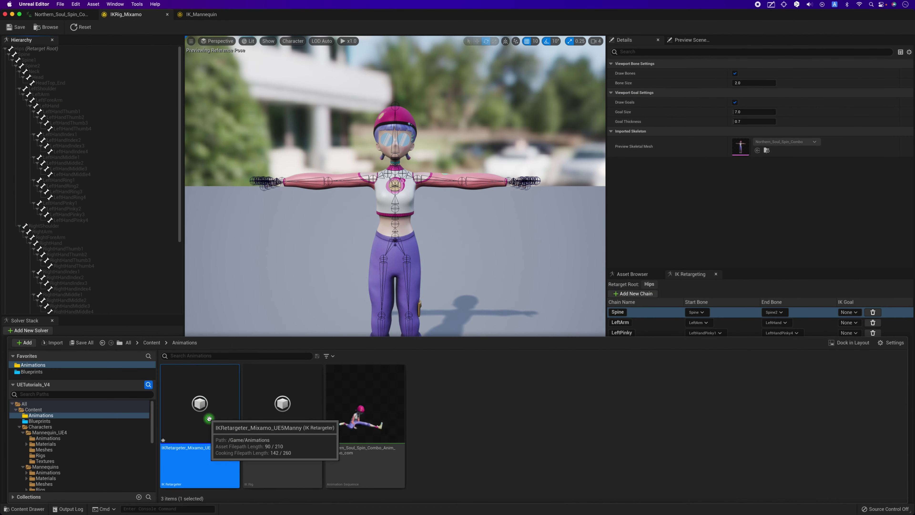
double_click(210, 418)
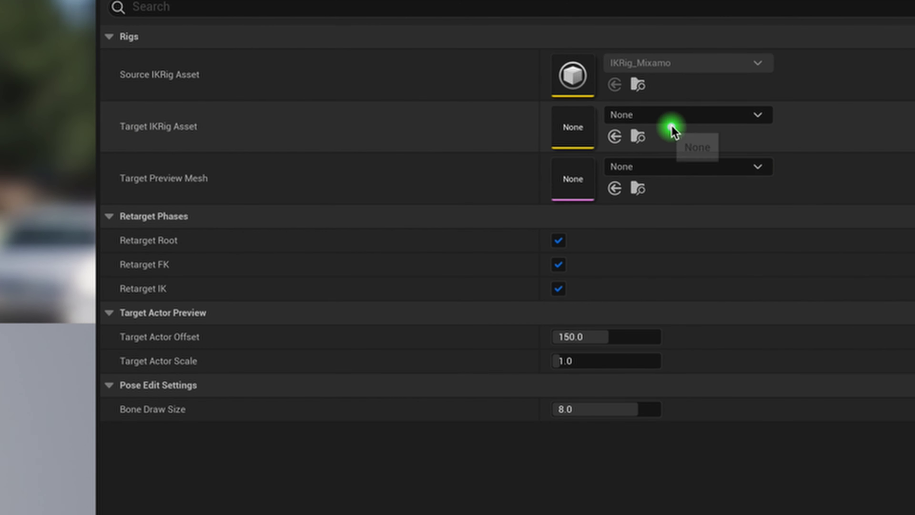
Step: Choose IK_Mannequin as the retargeter's Target IKRig Asset in Details
left_click(665, 117)
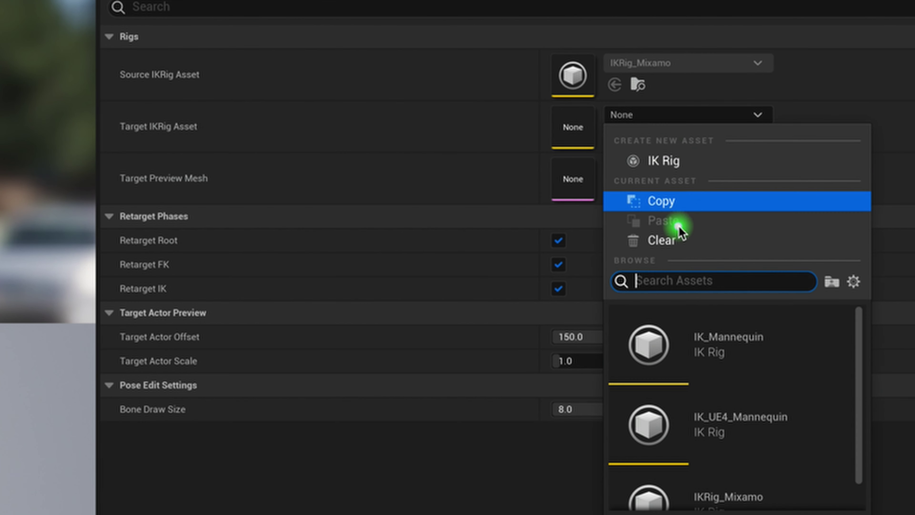
scroll(732, 414, "down", 1)
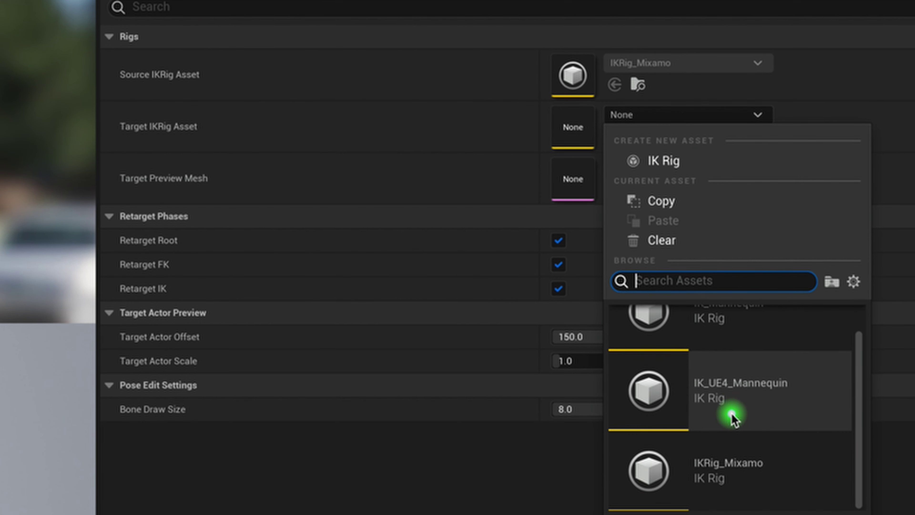
scroll(704, 477, "up", 1)
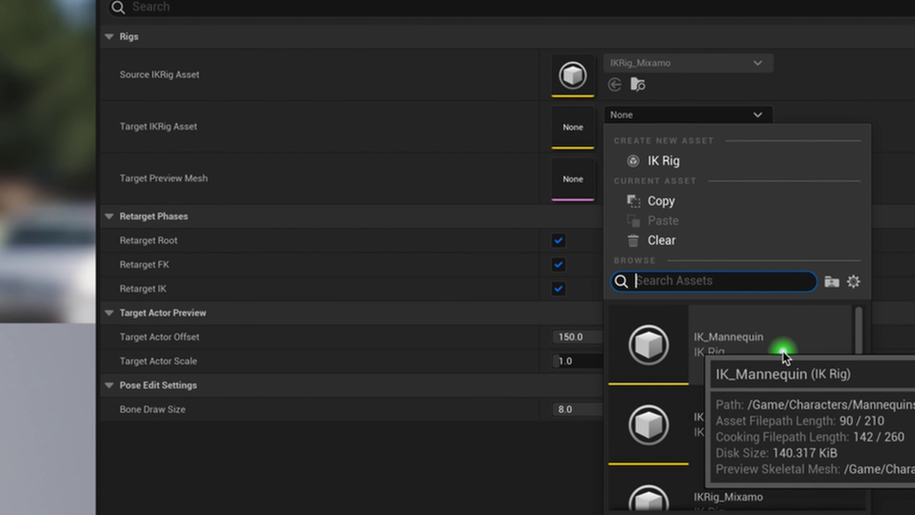
left_click(777, 354)
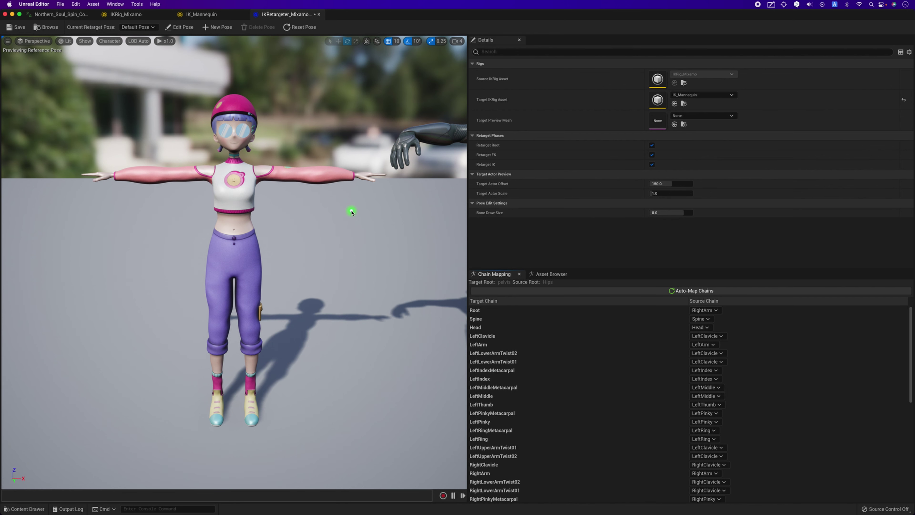
scroll(352, 215, "down", 5)
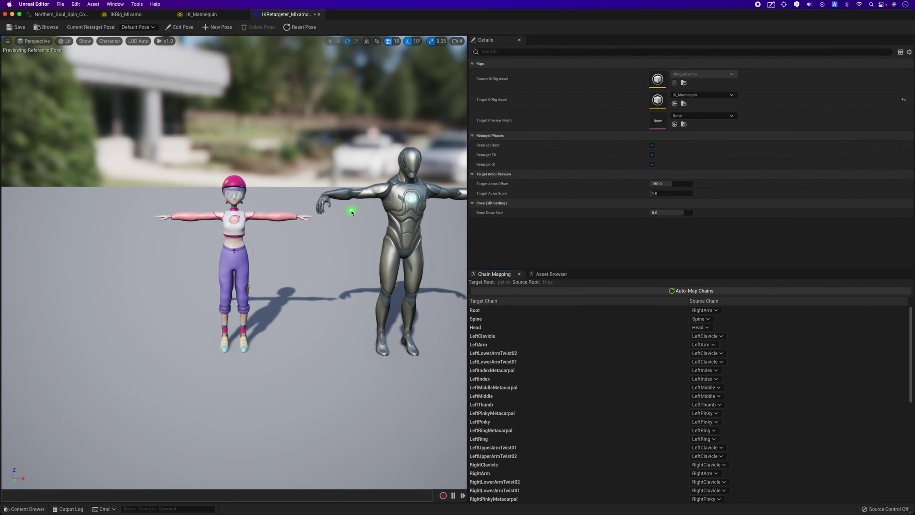
left_click_drag(385, 217, 331, 198)
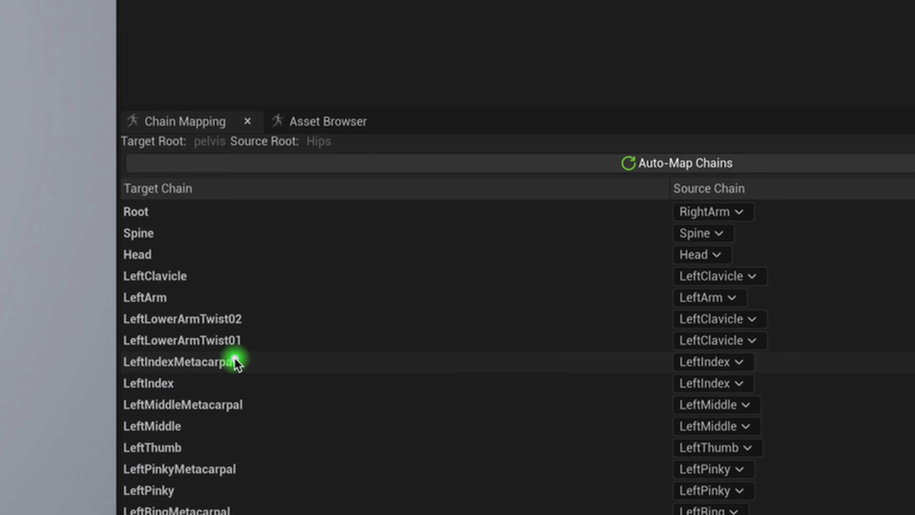
scroll(337, 357, "down", 3)
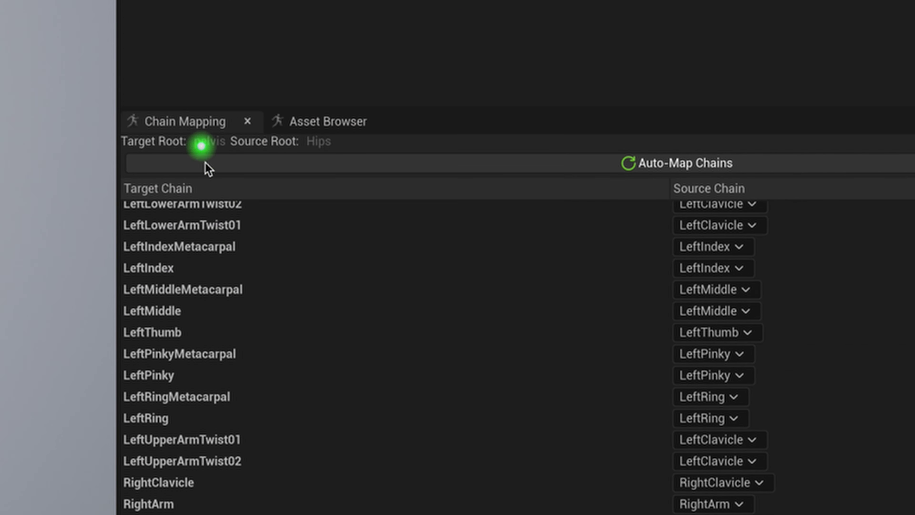
scroll(233, 403, "down", 3)
scroll(232, 403, "down", 4)
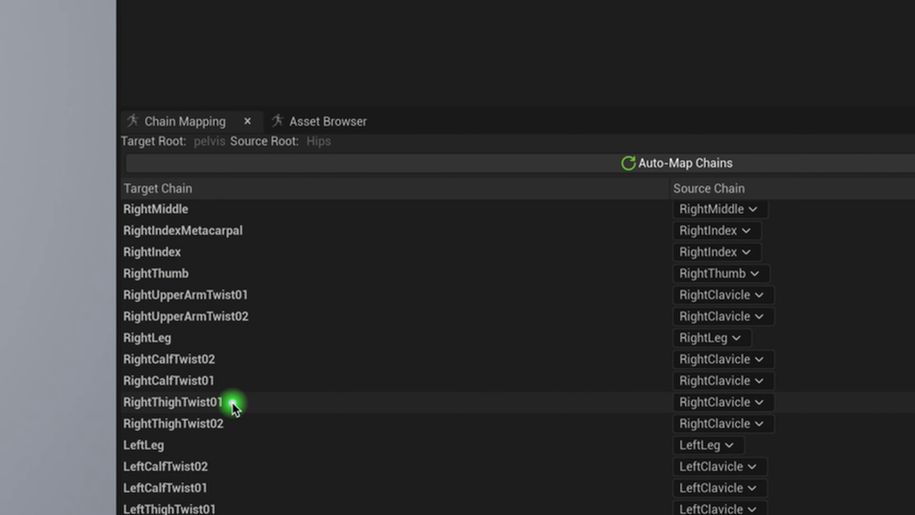
scroll(232, 403, "up", 10)
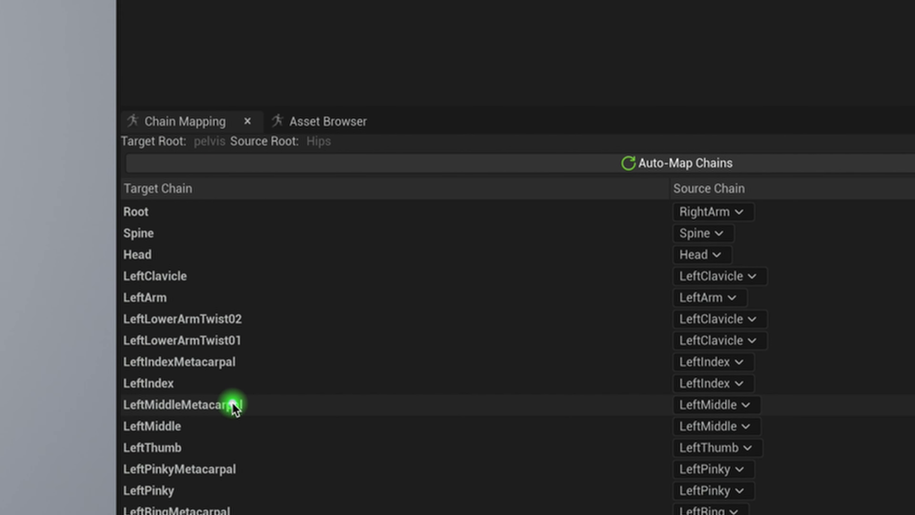
left_click(197, 320)
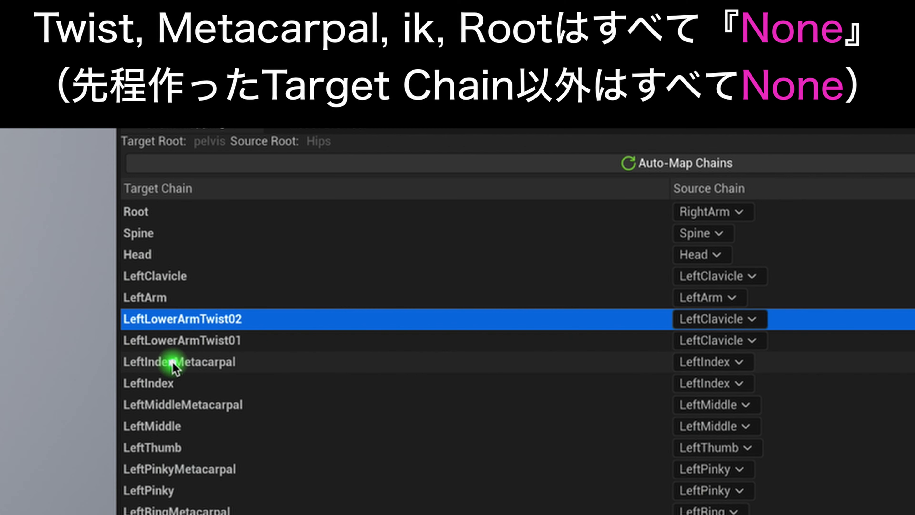
Step: Set the LeftLowerArmTwist02 and LeftLowerArmTwist01 source chains to None
left_click(253, 367)
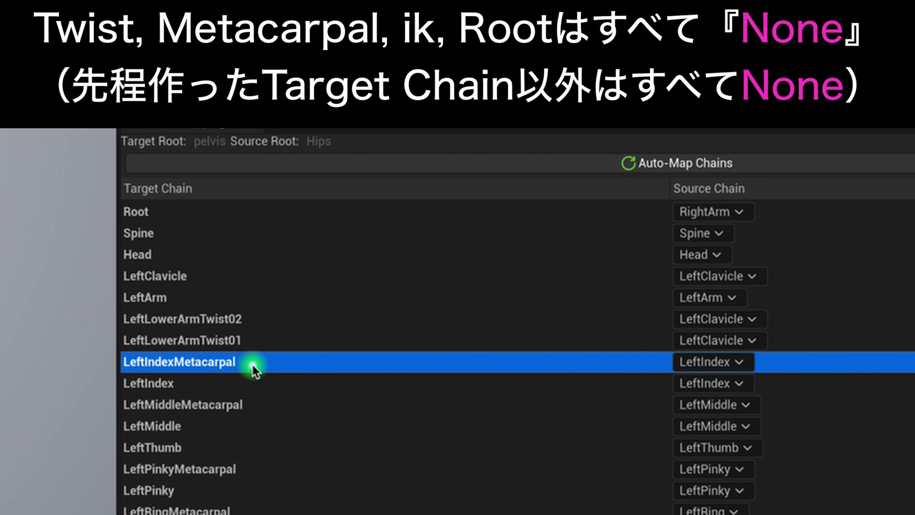
left_click(249, 323)
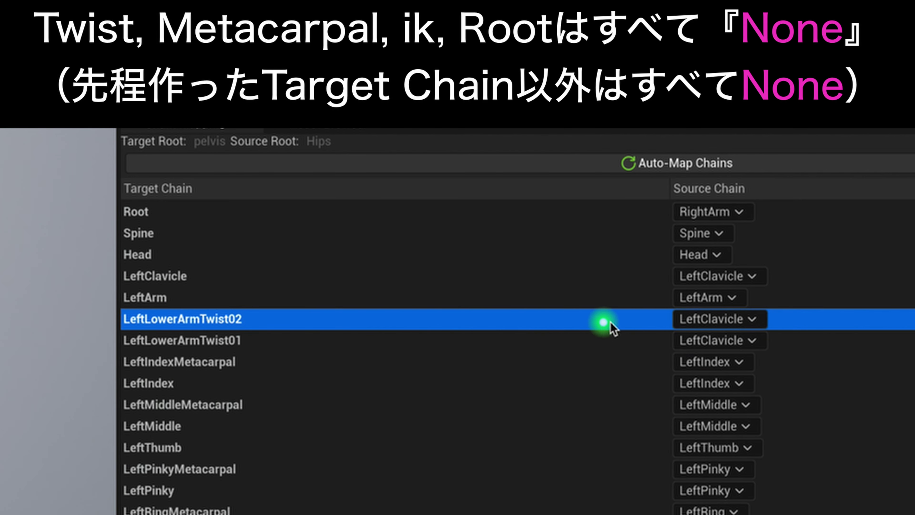
left_click(709, 319)
left_click(703, 160)
left_click(708, 340)
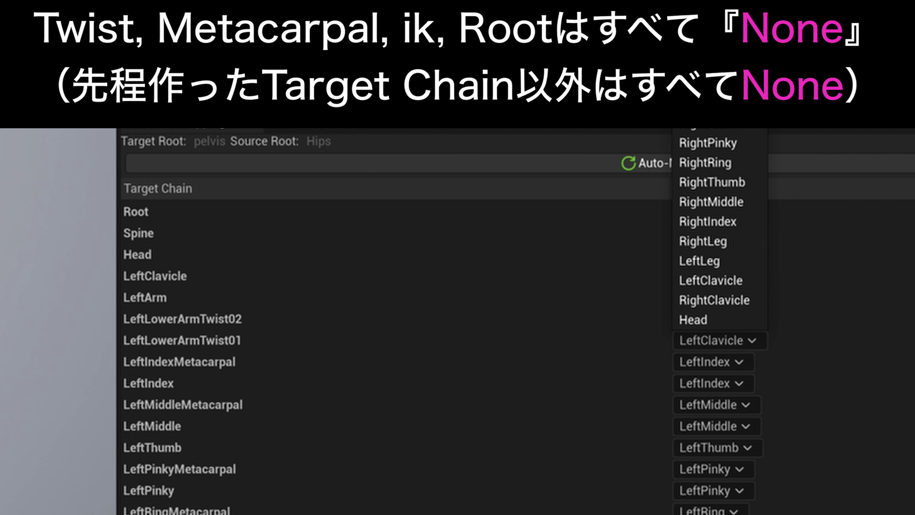
left_click(703, 124)
Step: Set the Left Index, Middle, Pinky and Ring Metacarpal source chains to None
left_click(750, 363)
left_click(702, 124)
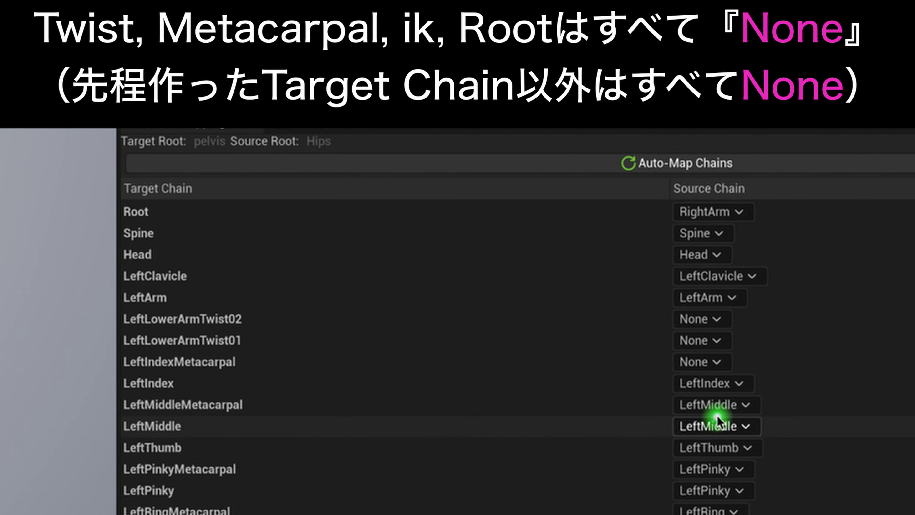
left_click(720, 404)
left_click(707, 144)
left_click(711, 469)
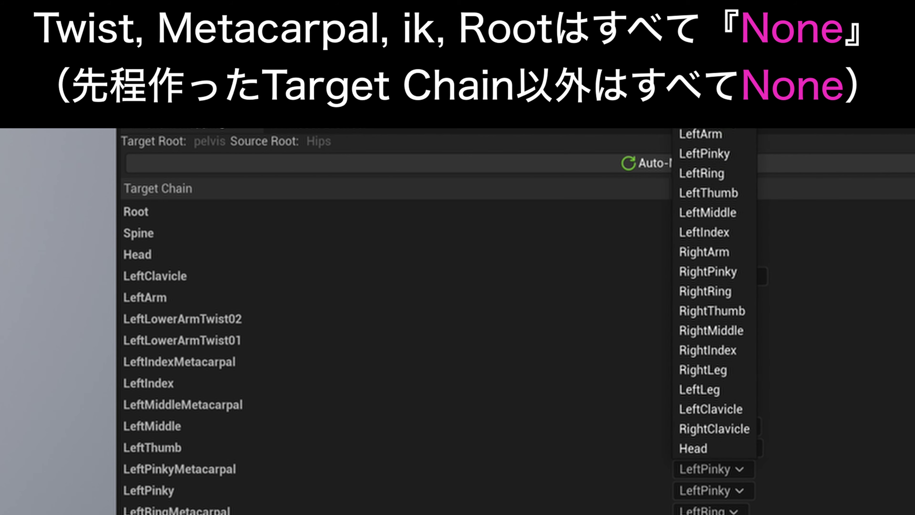
left_click(702, 126)
scroll(302, 505, "down", 5)
left_click(675, 258)
left_click(703, 126)
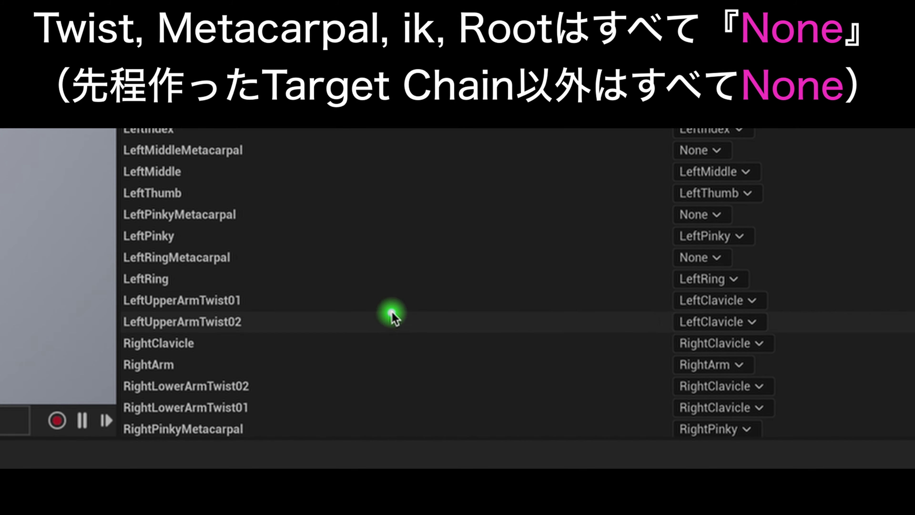
Step: Set LeftUpperArmTwist01/02 and RightLowerArmTwist02/01 source chains to None
left_click(707, 301)
left_click(703, 126)
left_click(718, 321)
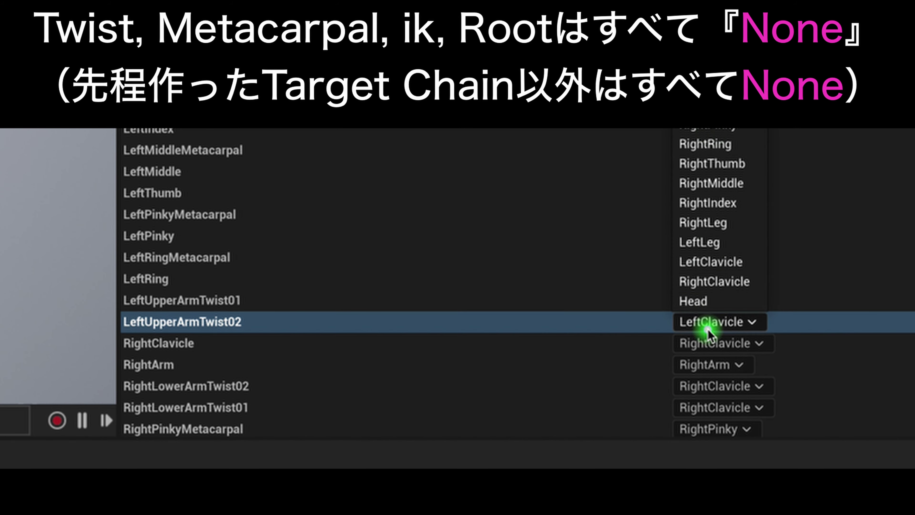
left_click(703, 130)
left_click(431, 387)
left_click(719, 387)
left_click(701, 128)
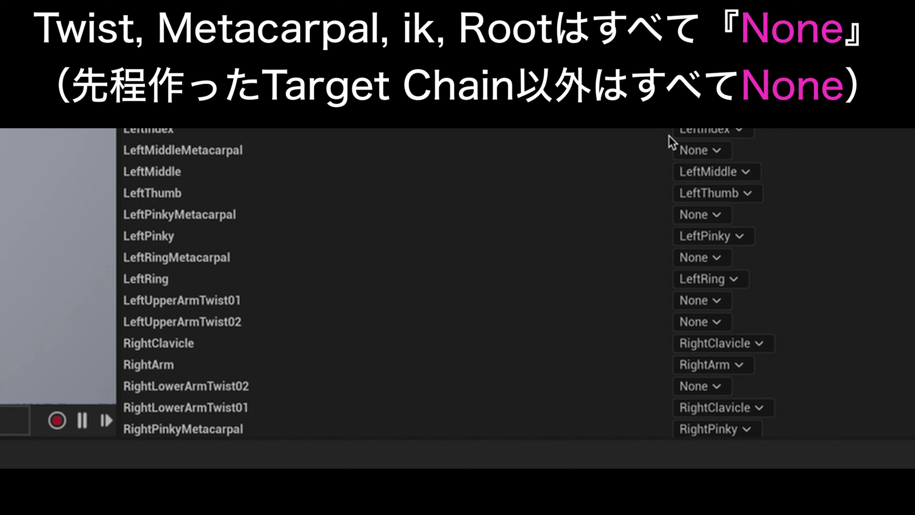
left_click(650, 415)
left_click(719, 408)
left_click(701, 128)
Step: Set the RightPinkyMetacarpal and RightRingMetacarpal source chains to None
left_click(718, 430)
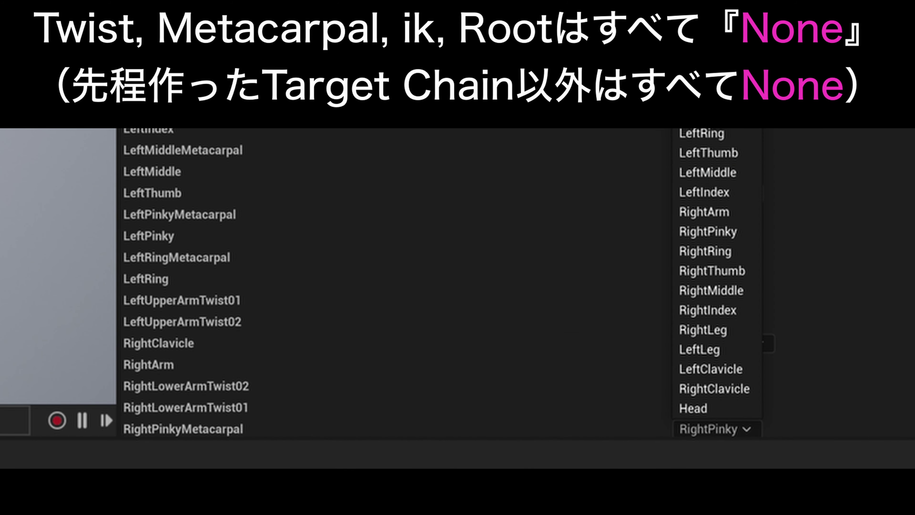
left_click(700, 129)
scroll(599, 260, "down", 5)
scroll(599, 260, "down", 5)
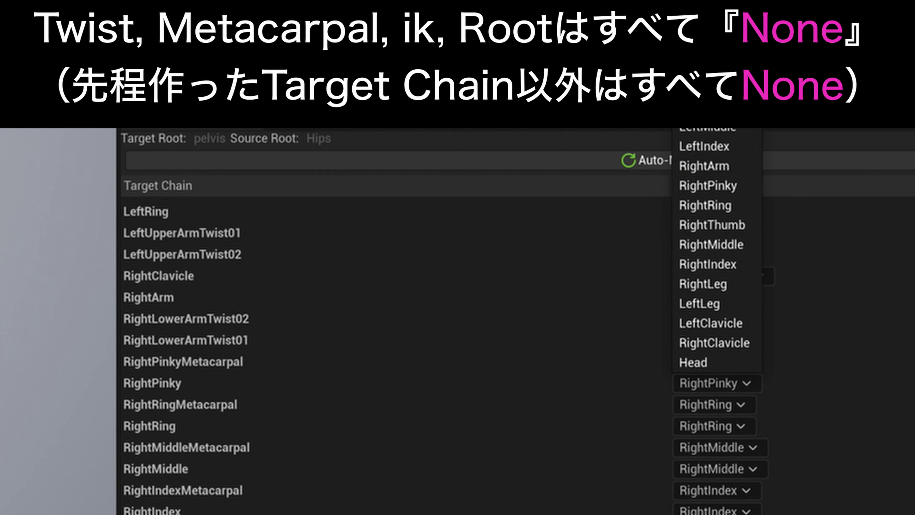
left_click(429, 403)
left_click(620, 365)
left_click(612, 395)
left_click(718, 405)
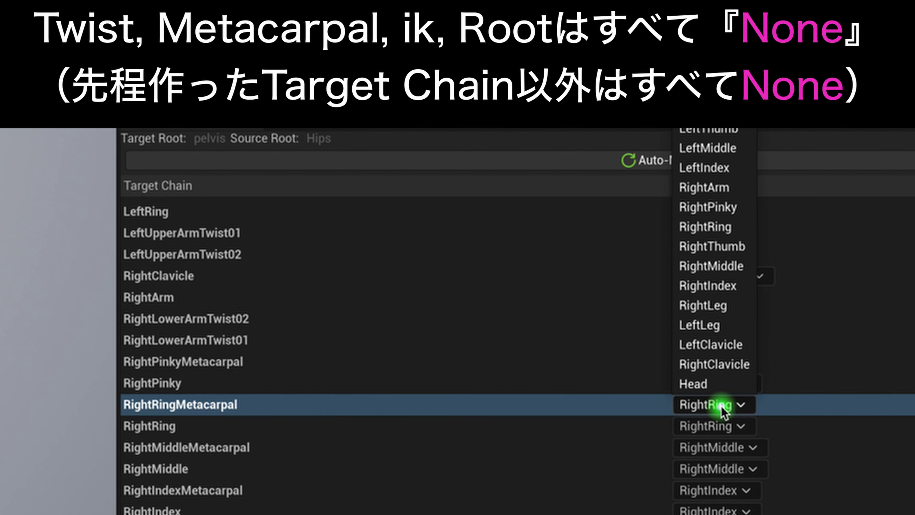
left_click(738, 141)
Step: Set the RightMiddleMetacarpal and RightIndexMetacarpal source chains to None
left_click(570, 408)
left_click(561, 456)
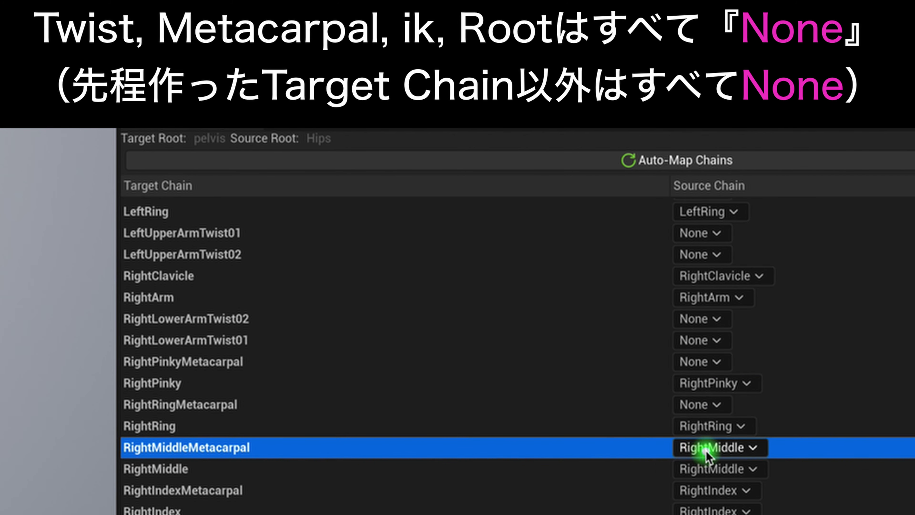
left_click(699, 448)
left_click(703, 142)
left_click(505, 447)
left_click(612, 490)
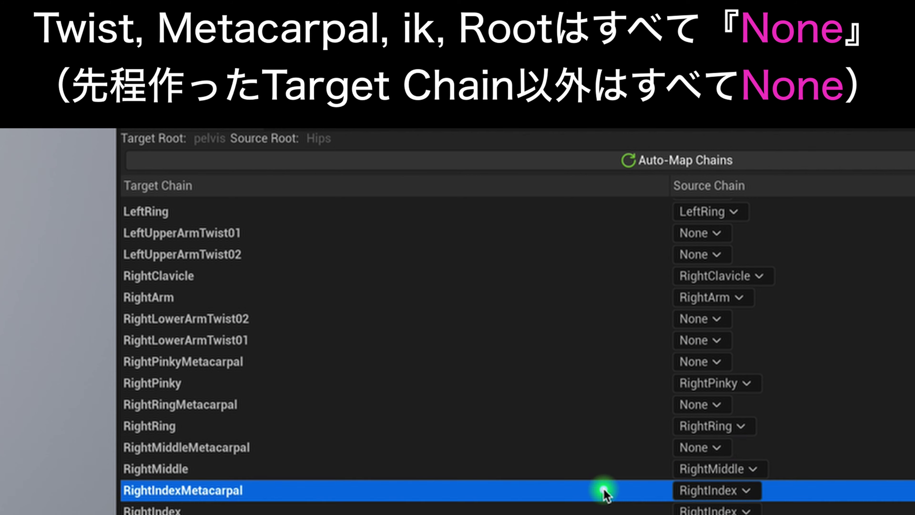
left_click(706, 490)
left_click(742, 136)
Step: Set the RightUpperArmTwist01 and RightUpperArmTwist02 source chains to None
scroll(531, 505, "down", 5)
left_click(608, 300)
left_click(721, 298)
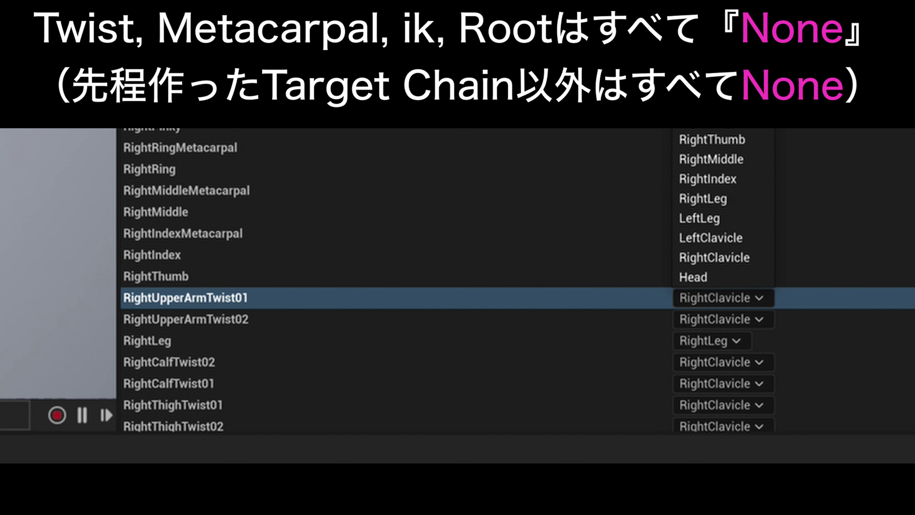
left_click(703, 135)
left_click(431, 326)
left_click(695, 320)
left_click(702, 135)
Step: Set the RightCalfTwist02 and RightCalfTwist01 source chains to None
left_click(260, 362)
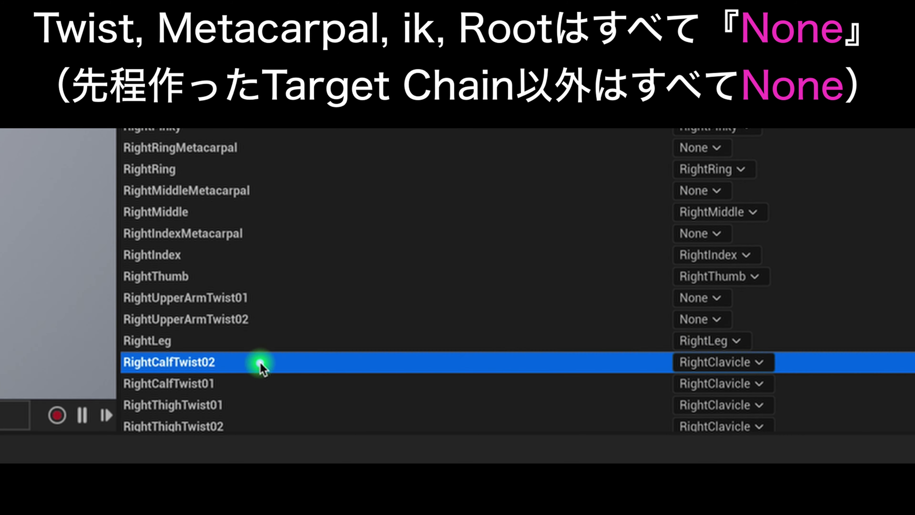
left_click(718, 362)
left_click(703, 136)
left_click(303, 383)
left_click(717, 383)
left_click(703, 135)
Step: Set the RightThighTwist01 and RightThighTwist02 source chains to None
scroll(542, 272, "down", 1)
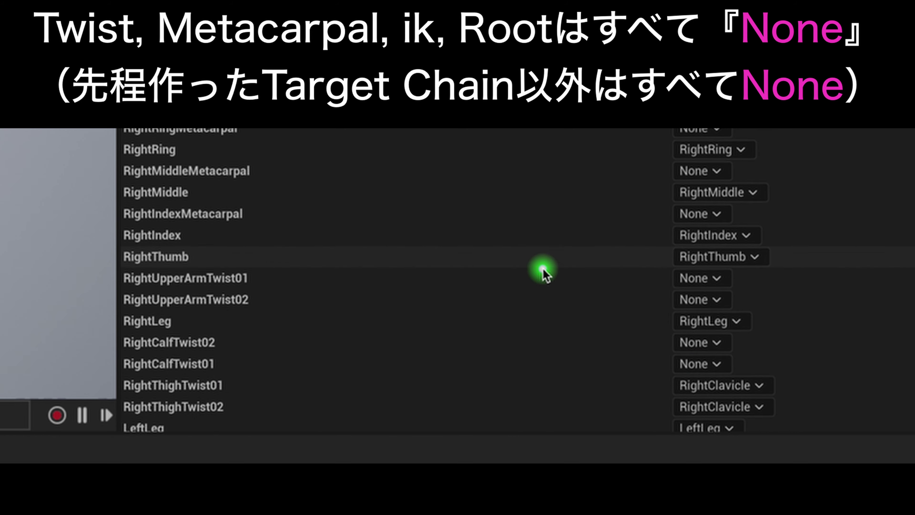
scroll(541, 272, "down", 3)
left_click(541, 320)
left_click(701, 320)
left_click(703, 135)
left_click(369, 342)
left_click(701, 342)
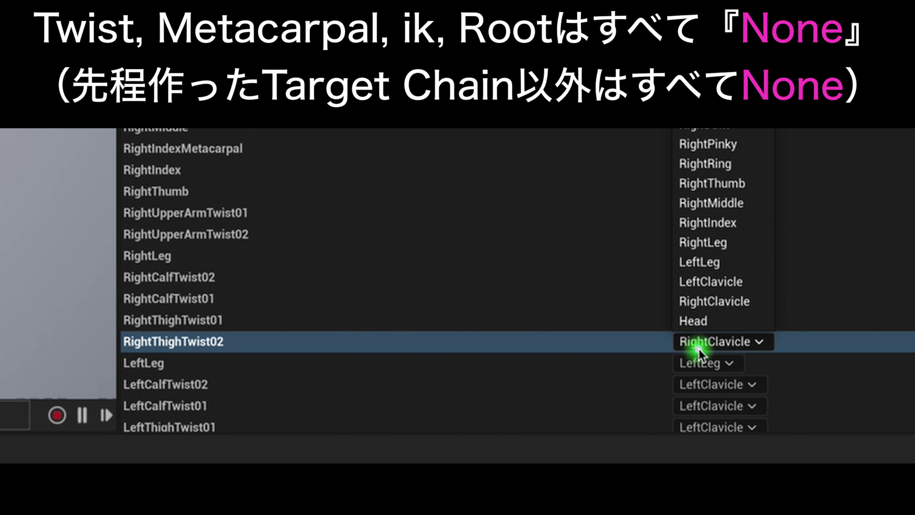
Step: Set the LeftCalfTwist02 and LeftCalfTwist01 source chains to None
left_click(703, 136)
left_click(505, 385)
left_click(717, 384)
left_click(703, 178)
left_click(505, 406)
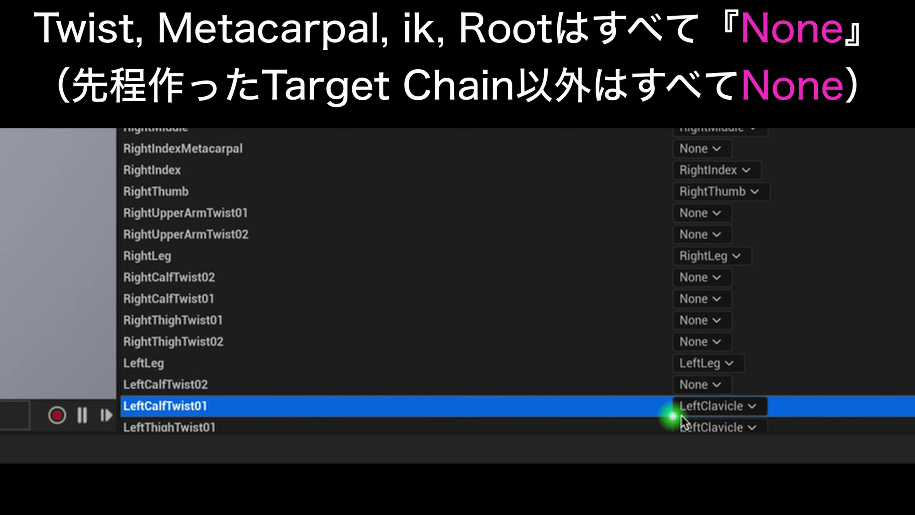
left_click(678, 407)
left_click(702, 135)
Step: Set the LeftThighTwist01 and LeftThighTwist02 source chains to None
scroll(527, 220, "down", 5)
left_click(527, 227)
left_click(685, 249)
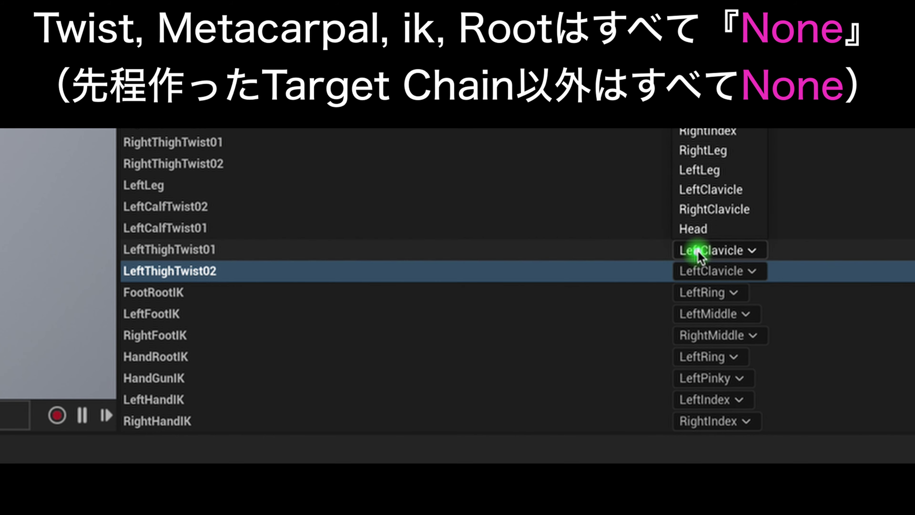
left_click(702, 136)
left_click(699, 271)
left_click(703, 135)
Step: Set FootRootIK, LeftFootIK, RightFootIK and HandRootIK source chains to None
left_click(465, 271)
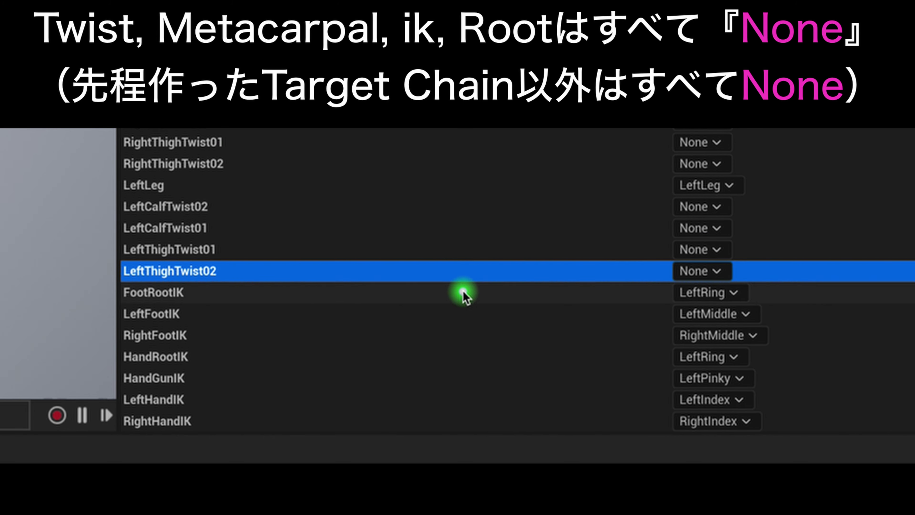
left_click(706, 293)
left_click(703, 136)
left_click(701, 314)
left_click(703, 122)
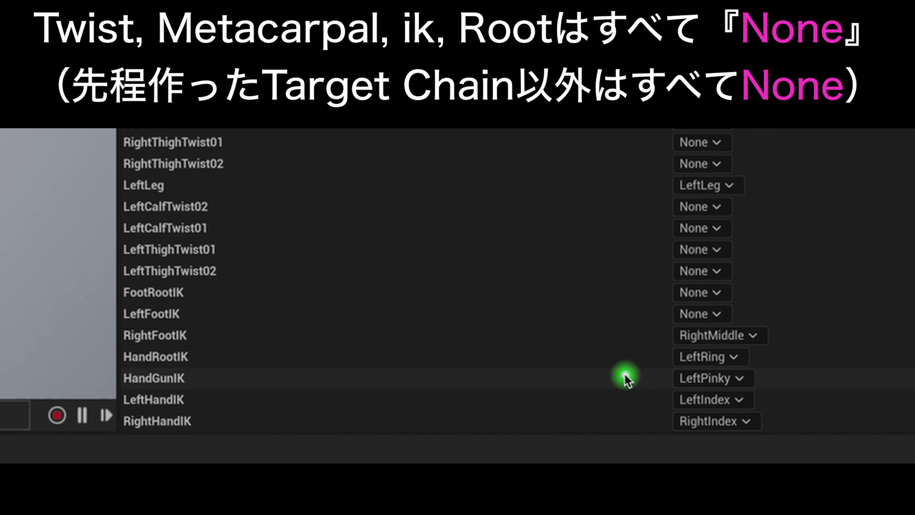
left_click(631, 336)
left_click(701, 335)
left_click(702, 123)
left_click(601, 357)
left_click(706, 357)
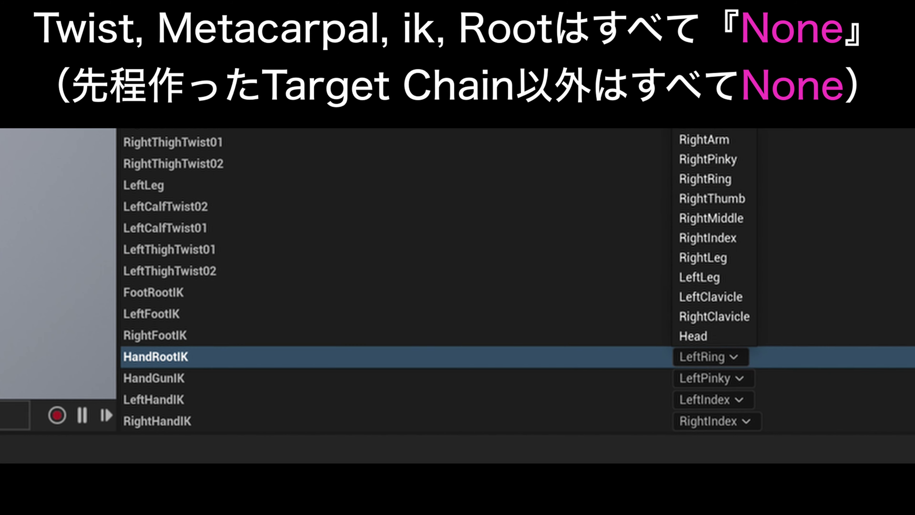
Step: Set HandGunIK, RightHandIK, LeftHandIK and Root source chains to None
left_click(702, 123)
left_click(504, 362)
left_click(738, 378)
left_click(695, 379)
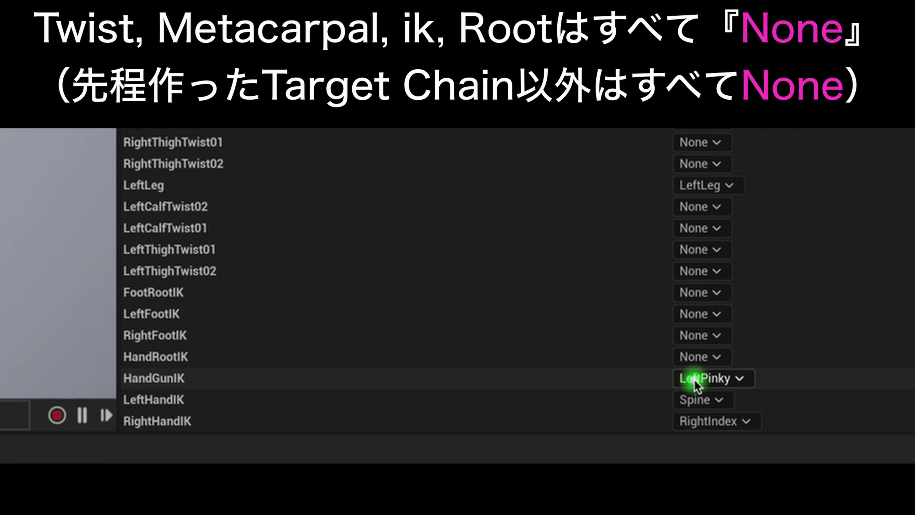
left_click(703, 122)
left_click(730, 418)
left_click(702, 122)
left_click(701, 400)
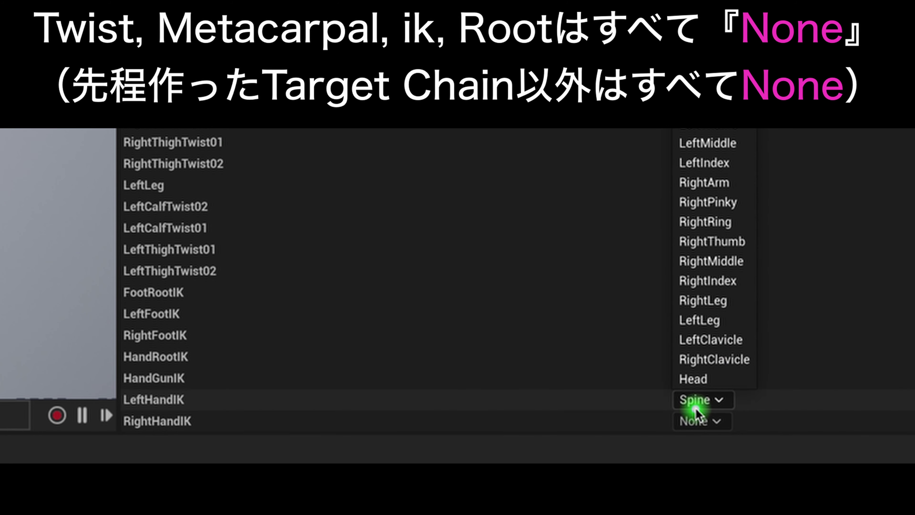
left_click(703, 122)
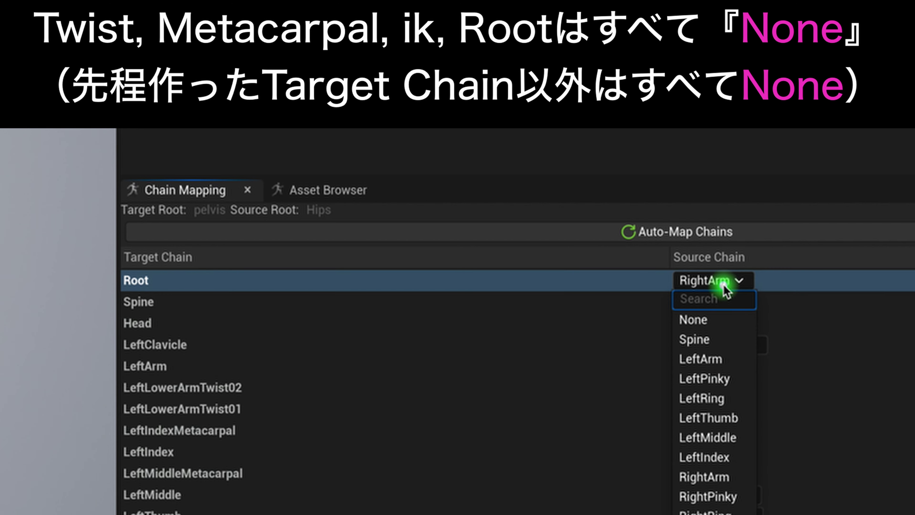
left_click(702, 321)
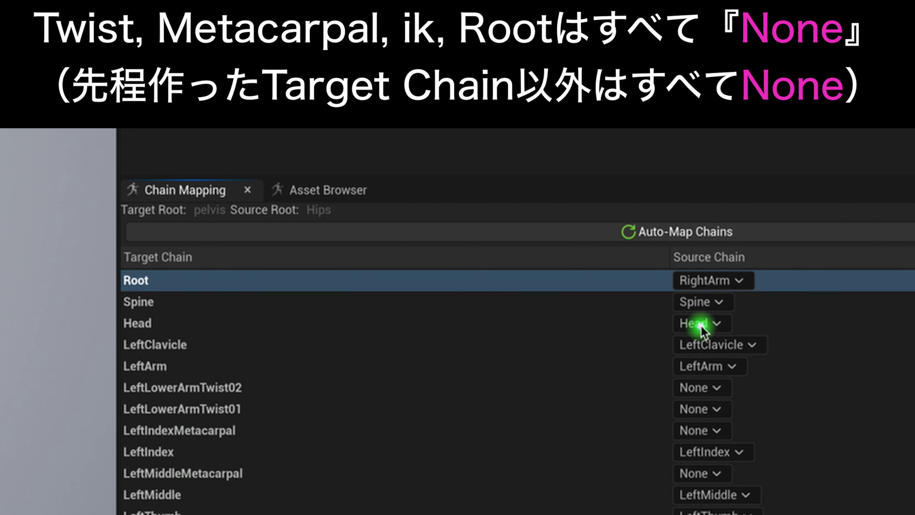
left_click(606, 341)
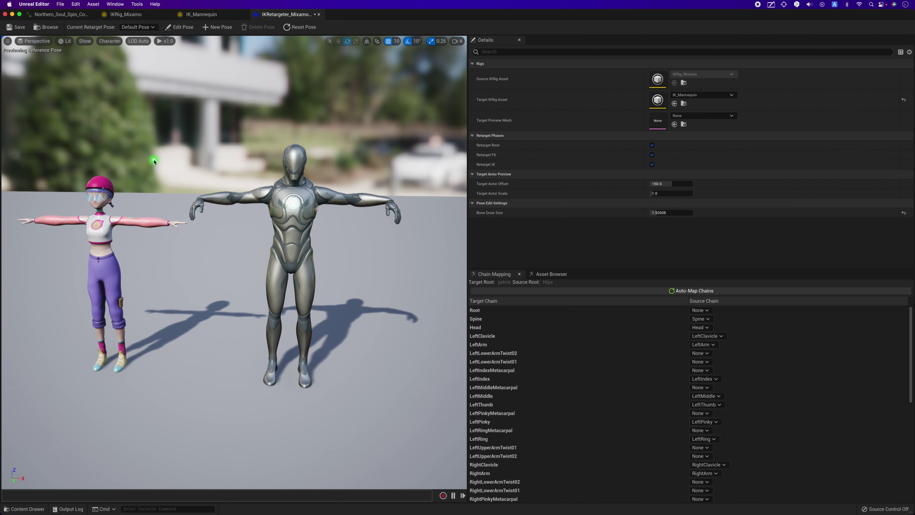
Step: Enter Edit Pose and shrink Bone Draw Size from 8.0 to 2.72528, centring the mannequin
left_click(180, 27)
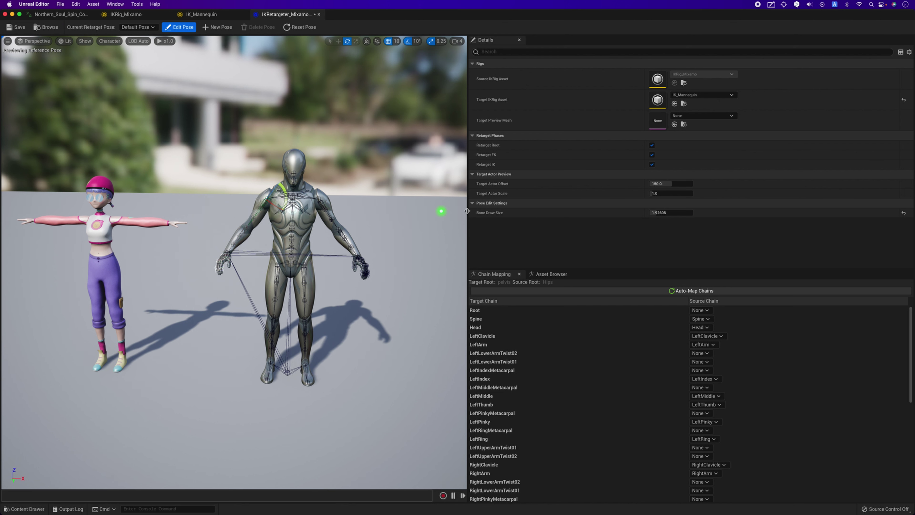
left_click(904, 213)
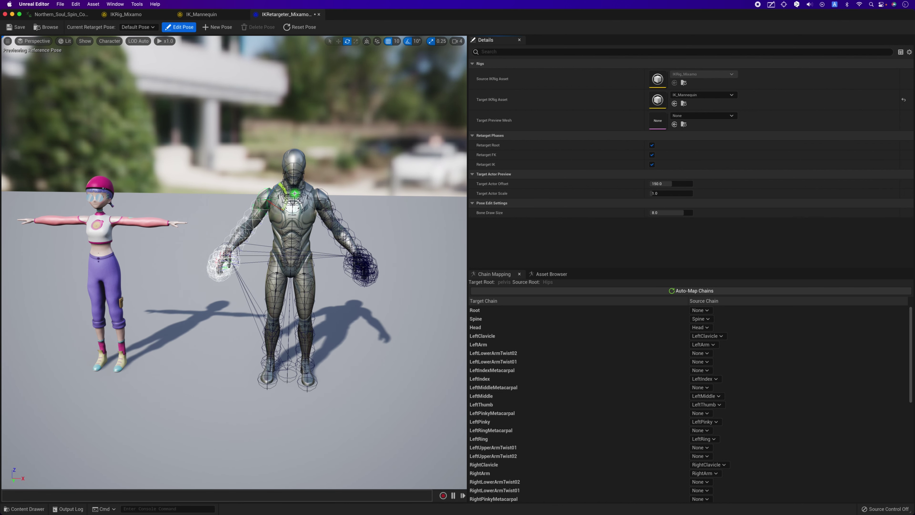
scroll(235, 263, "up", 2)
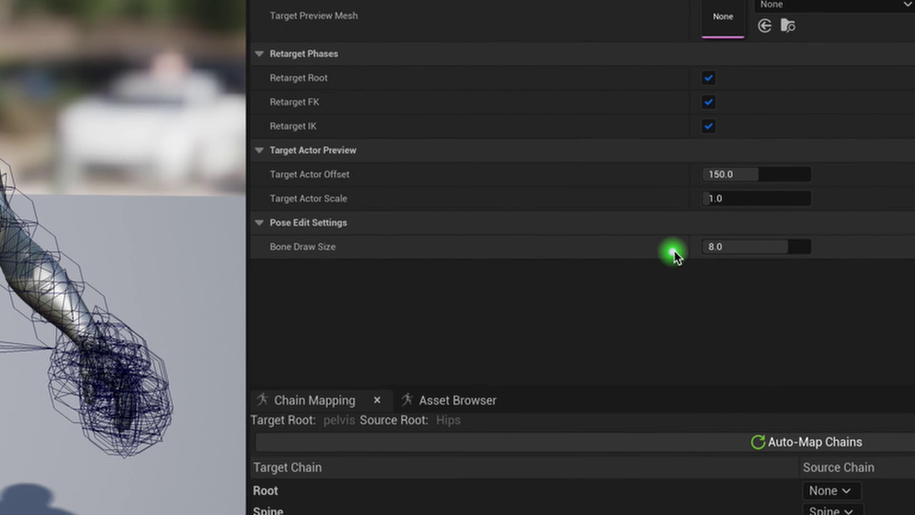
left_click_drag(728, 247, 725, 247)
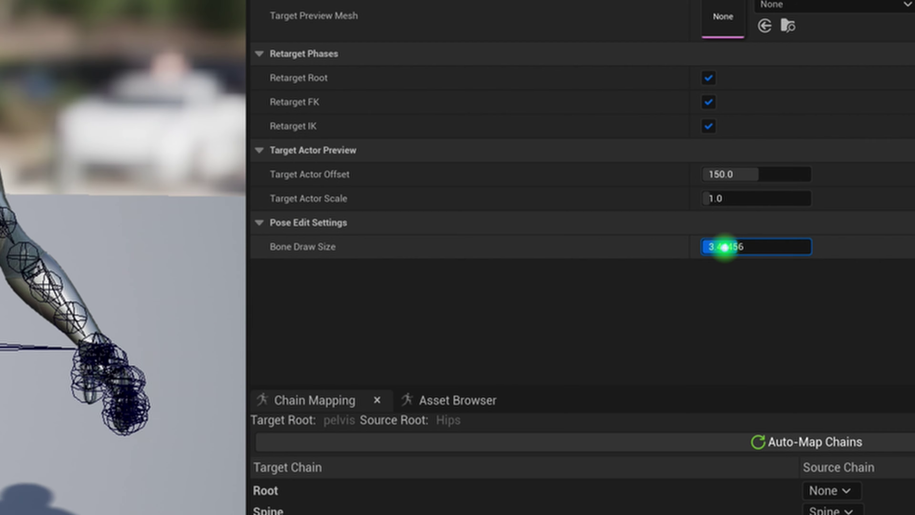
left_click_drag(725, 248, 309, 161)
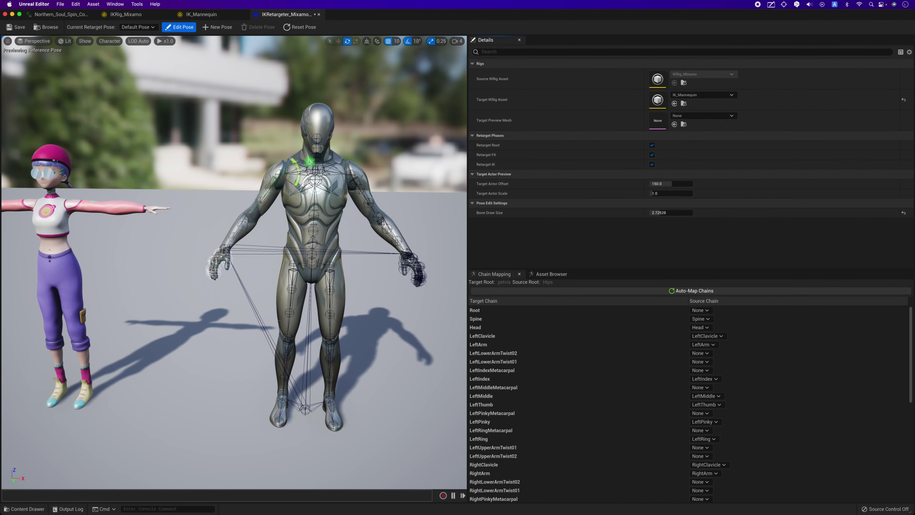
right_click_drag(310, 162, 309, 161)
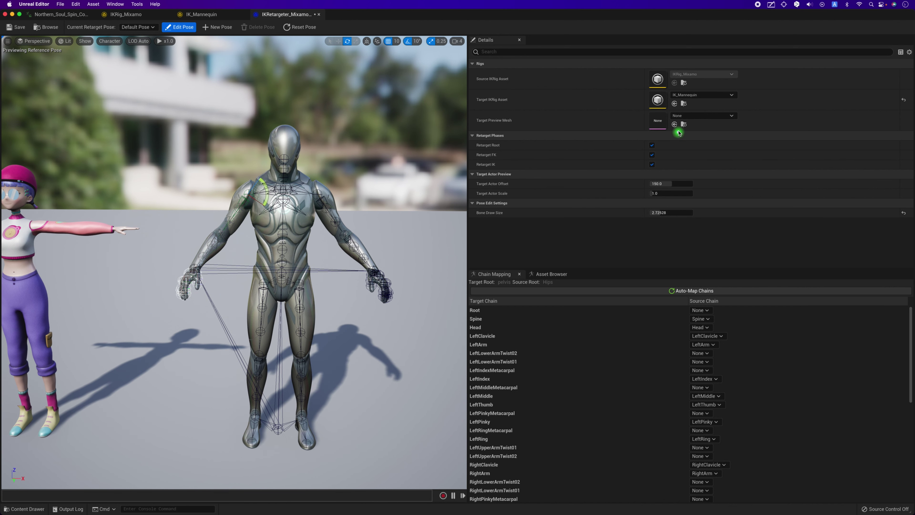
Step: Choose SKM_Quinn as the Target Preview Mesh
left_click(682, 116)
scroll(718, 216, "down", 5)
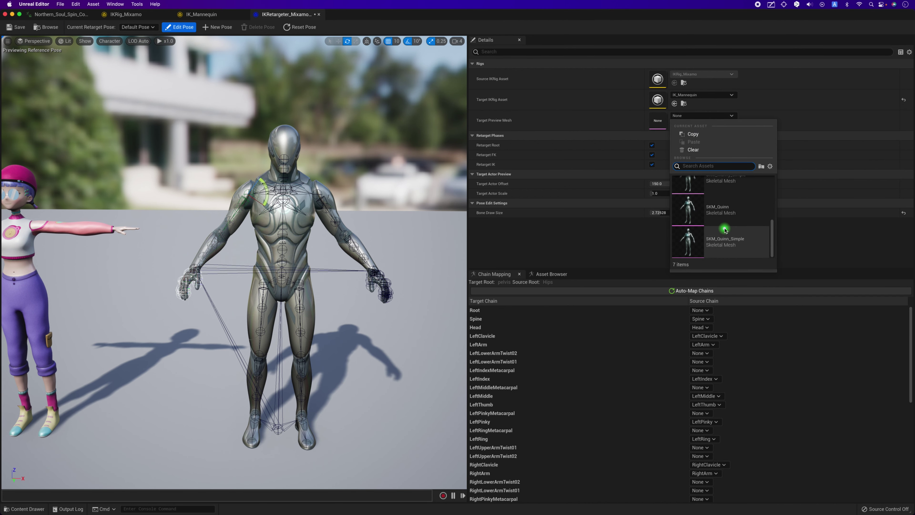
left_click(715, 215)
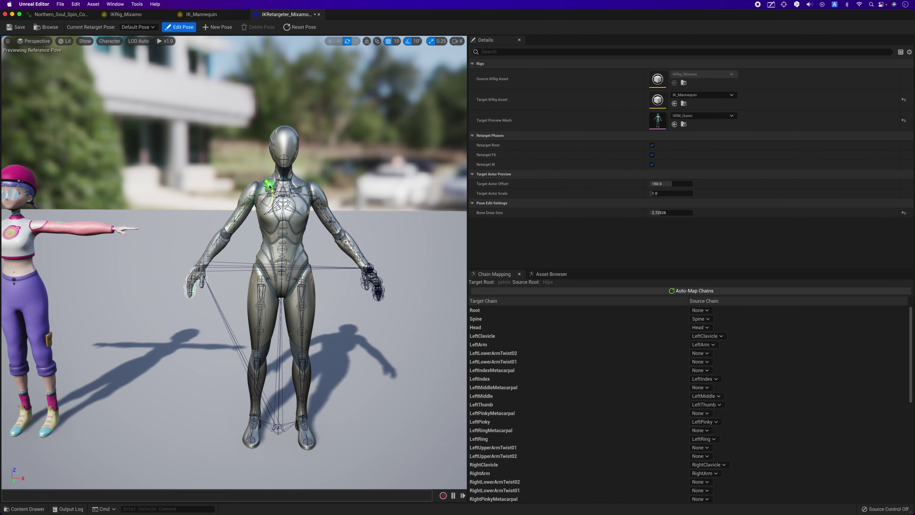
Step: Rotate both of Quinn's shoulders to lift the arms roughly horizontal
left_click_drag(270, 187, 254, 177)
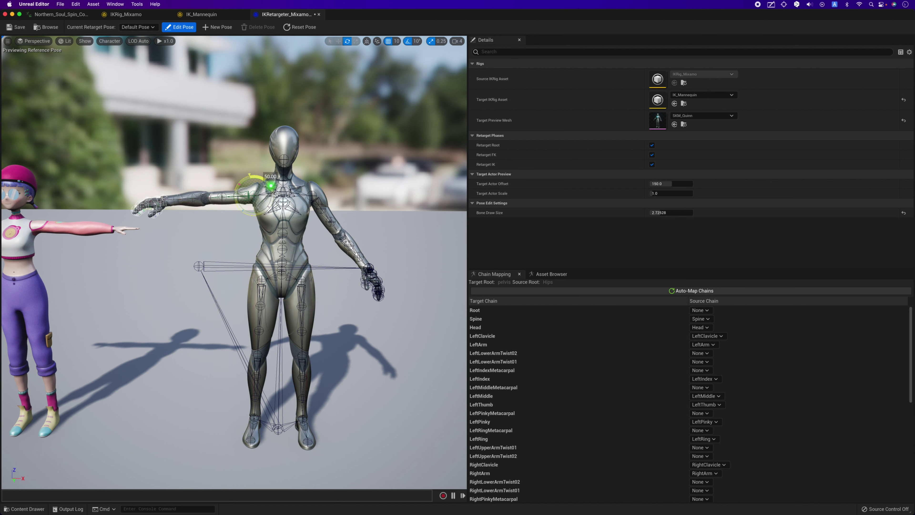
left_click(313, 192)
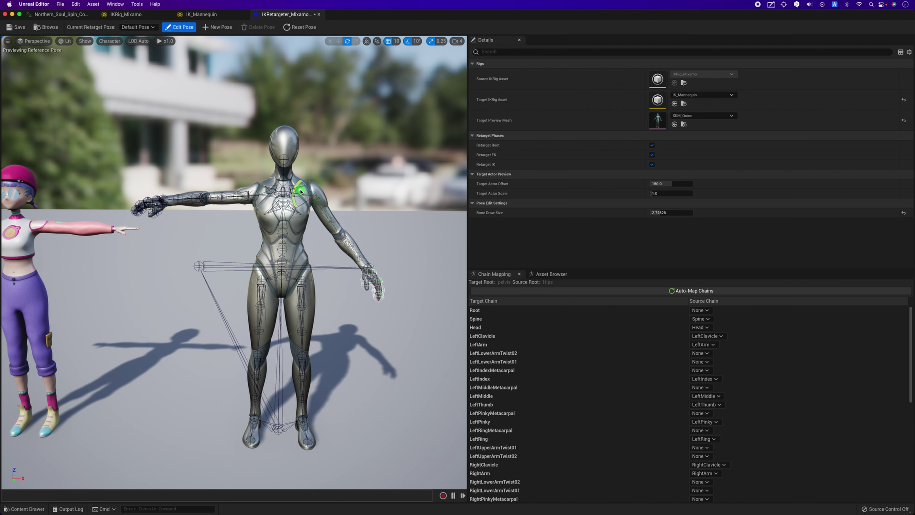
left_click_drag(297, 185, 314, 176)
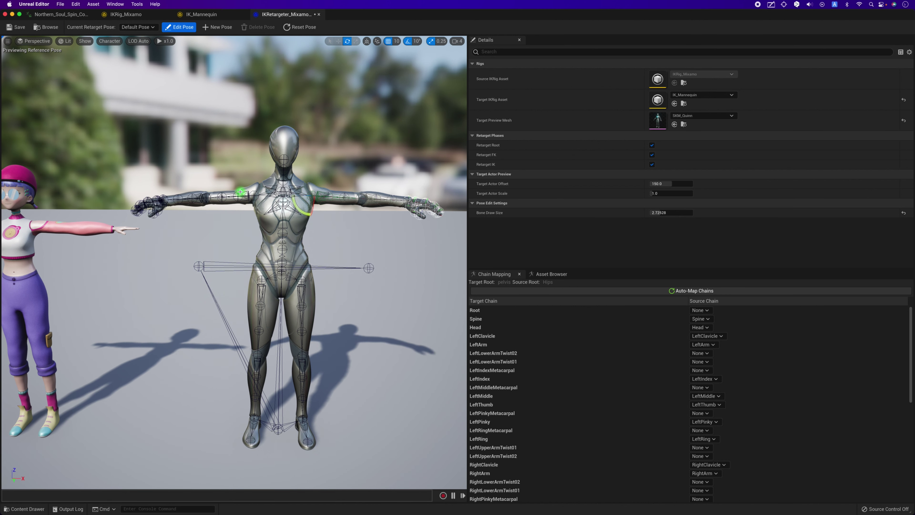
right_click_drag(258, 173, 258, 173)
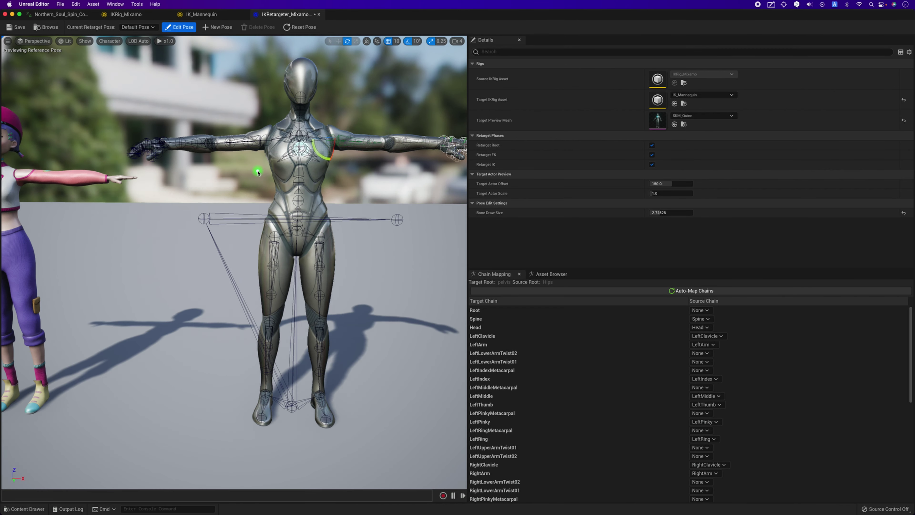
scroll(281, 95, "down", 5)
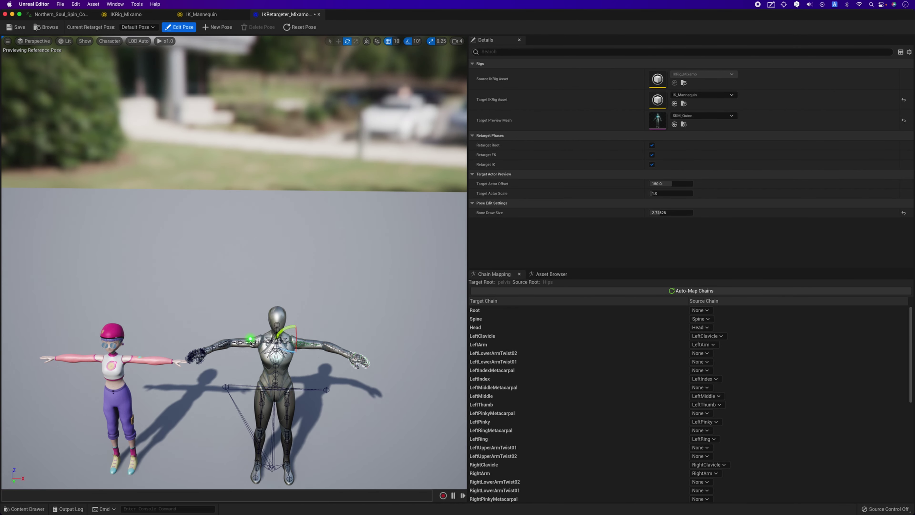
scroll(248, 334, "up", 5)
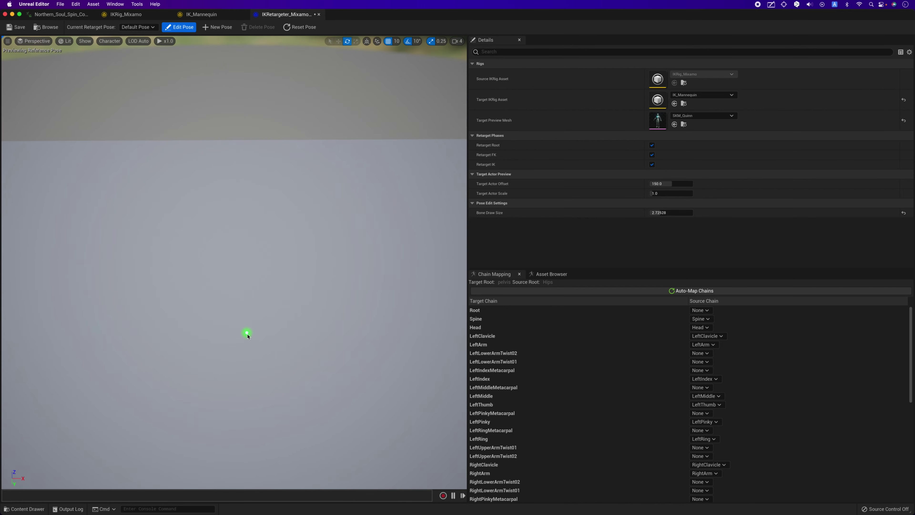
right_click_drag(245, 342, 252, 402)
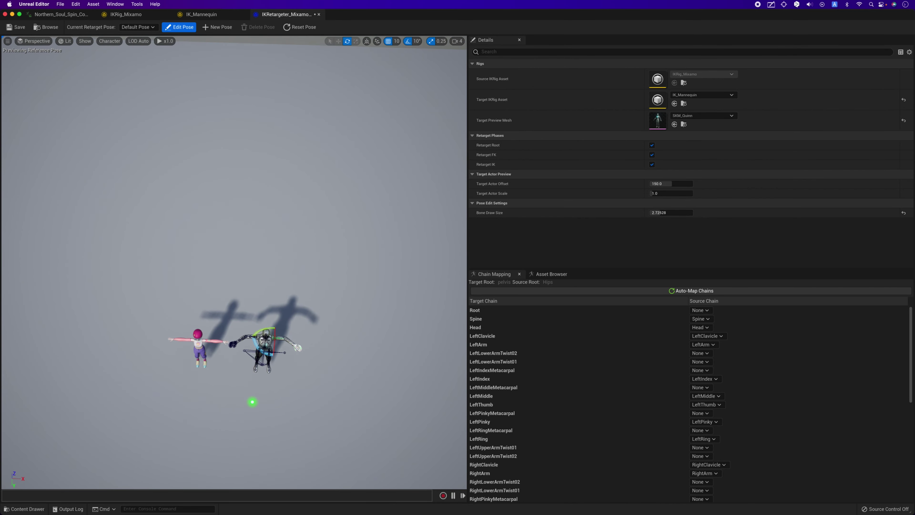
scroll(252, 402, "up", 8)
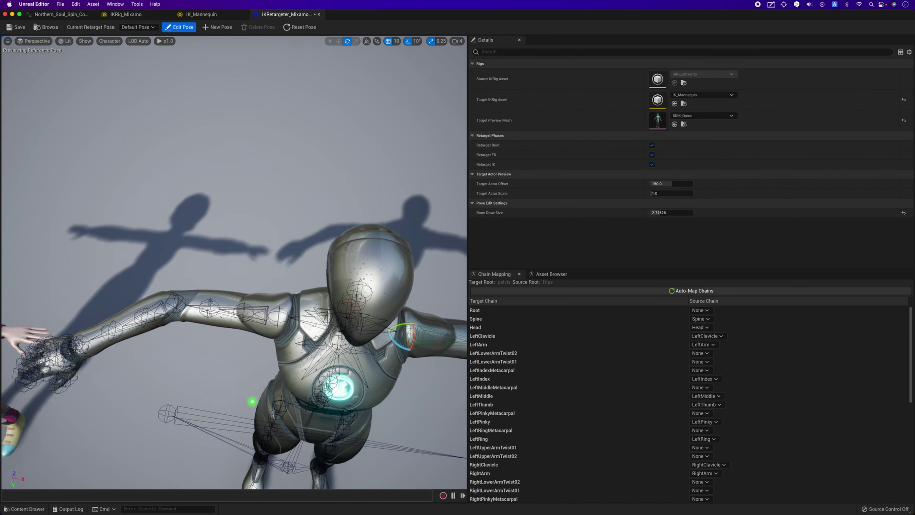
Step: Fine-tune the left upper arm and right forearm so both arms are level
left_click(228, 284)
left_click_drag(239, 269, 242, 272)
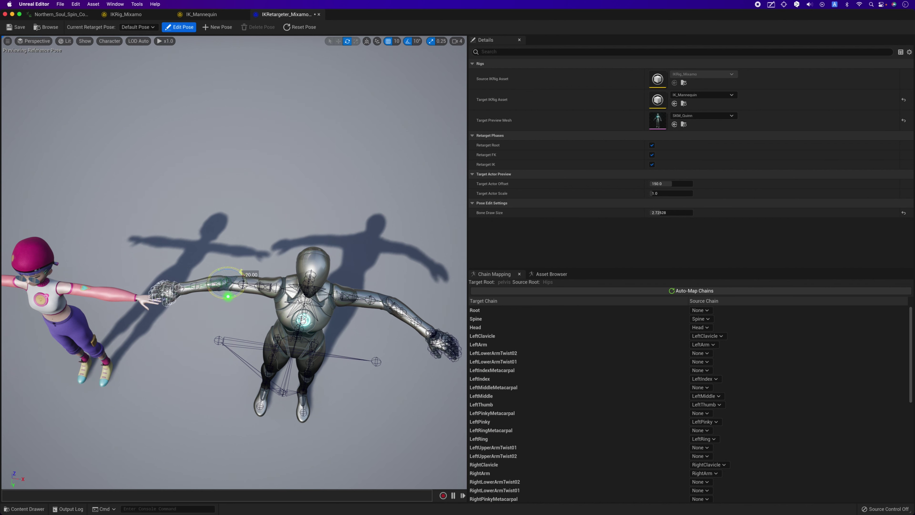
left_click(386, 299)
left_click_drag(383, 316, 388, 317)
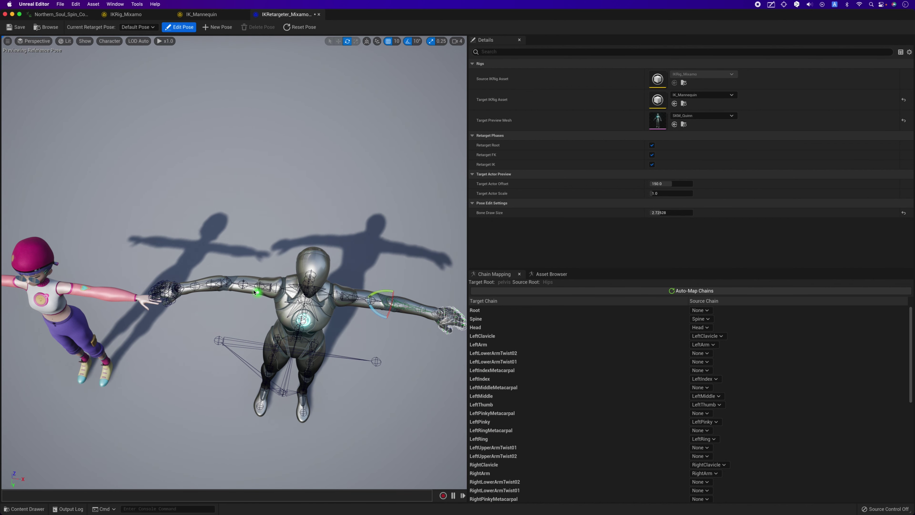
left_click(227, 296)
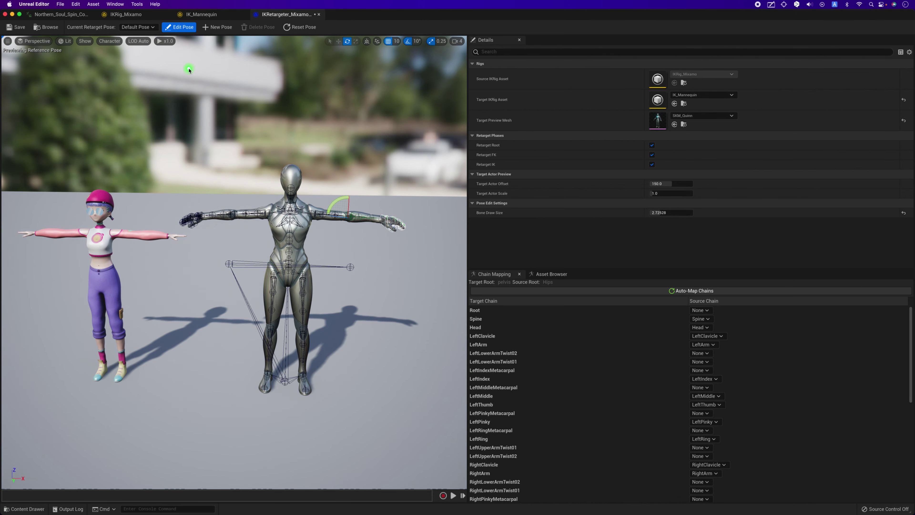
Step: Exit Edit Pose and play the Northern_Soul_Spin_Combo animation on both characters
left_click(177, 29)
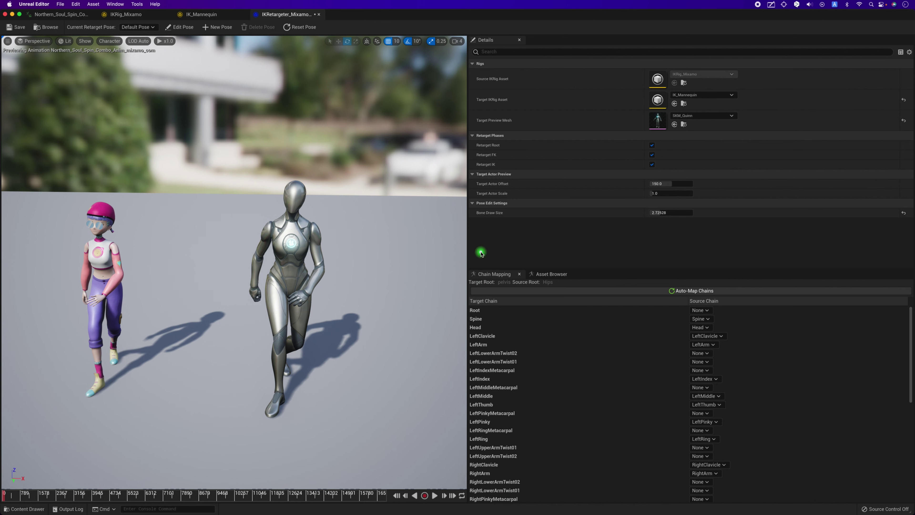
left_click(549, 274)
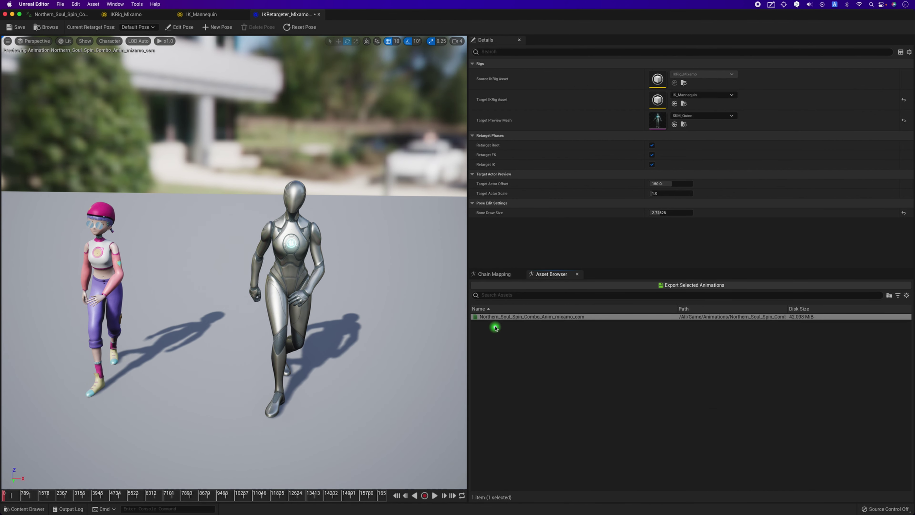
left_click(495, 318)
left_click(435, 496)
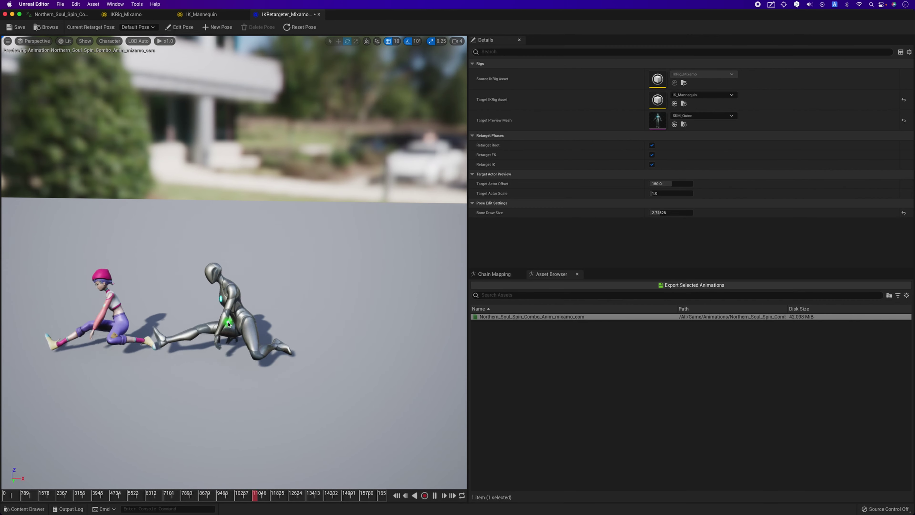
Step: Select the Northern_Soul_Spin_Combo animation asset for export
left_click(520, 340)
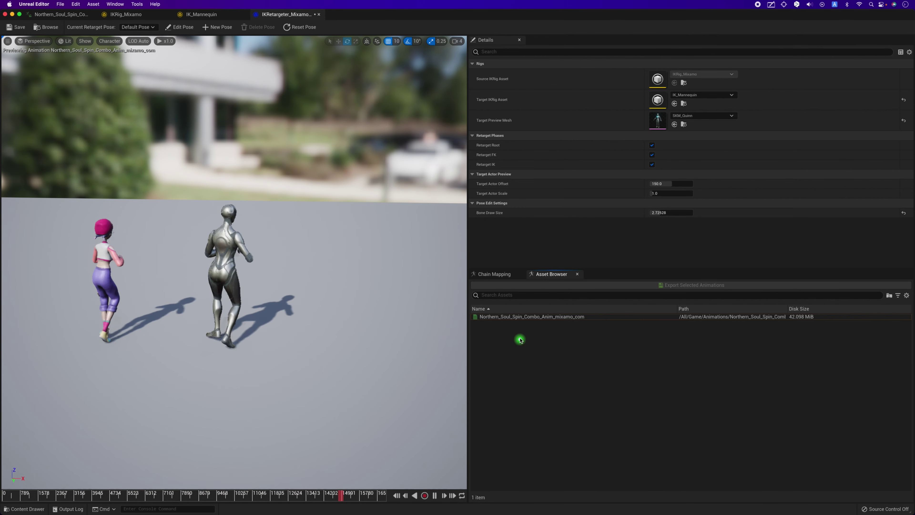
left_click(511, 318)
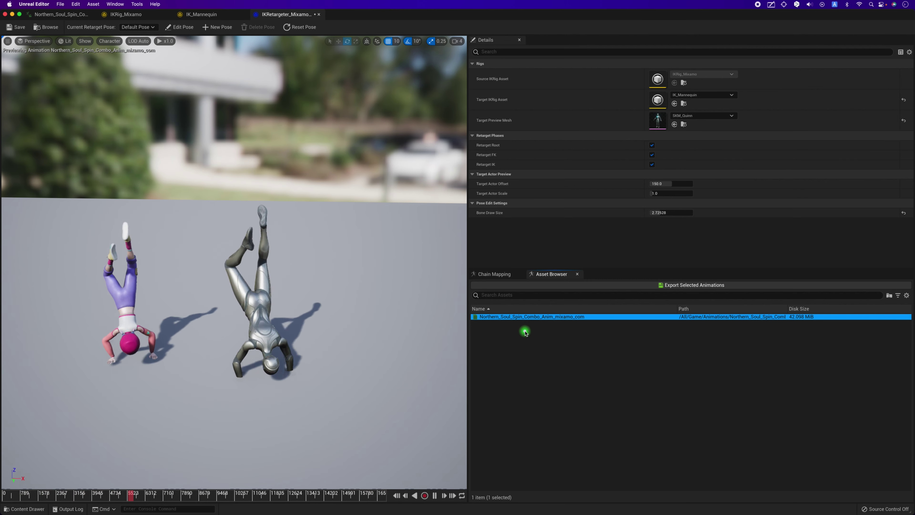
left_click(523, 344)
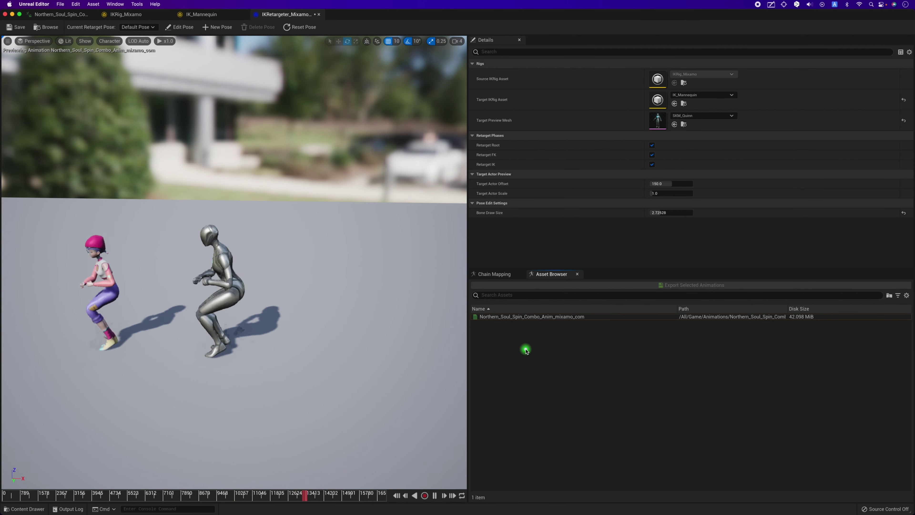
left_click(529, 317)
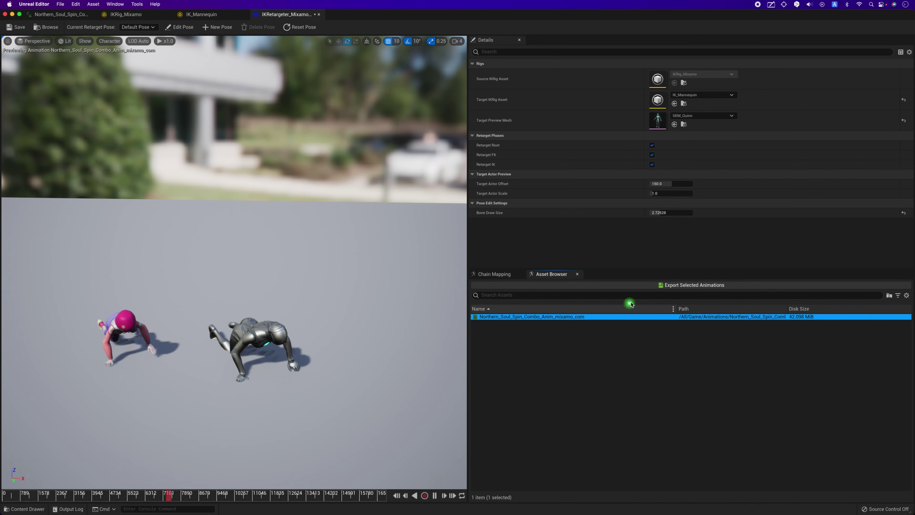
Step: Export the selected animation retargeted to Quinn into the Animations folder
left_click(631, 288)
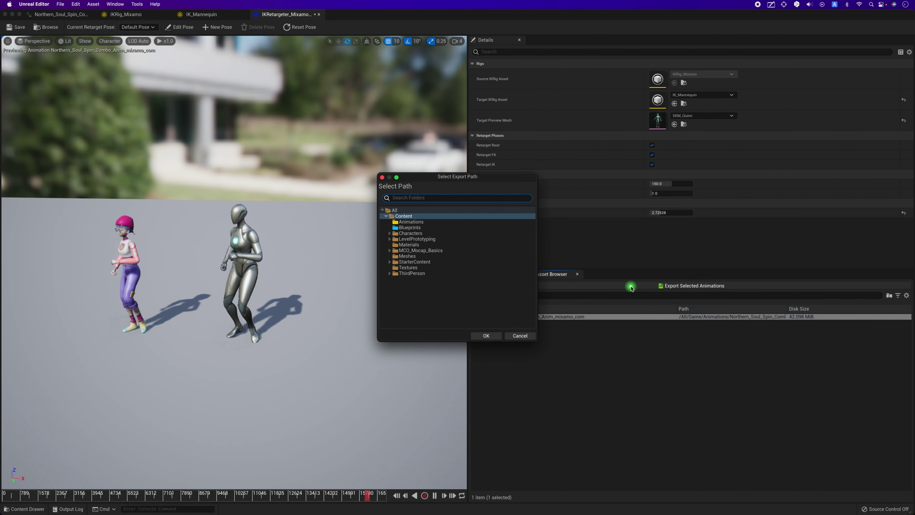
left_click(443, 221)
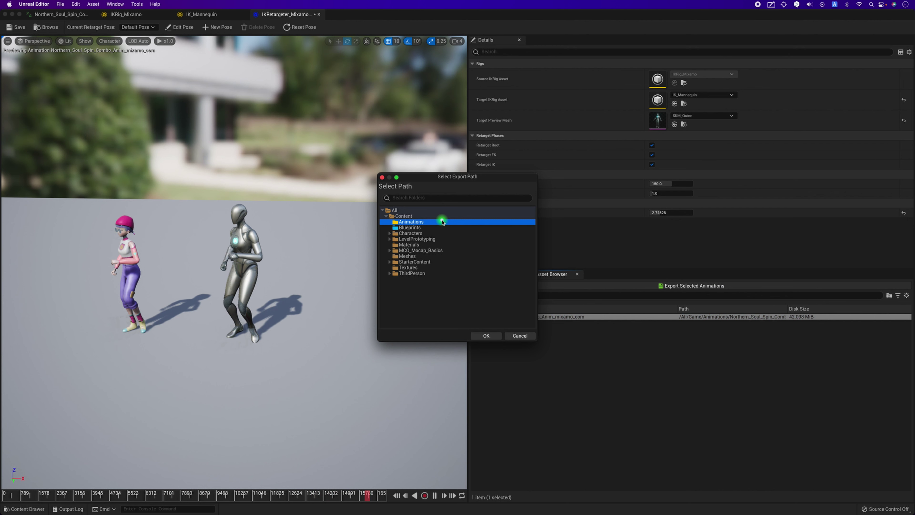
left_click(487, 337)
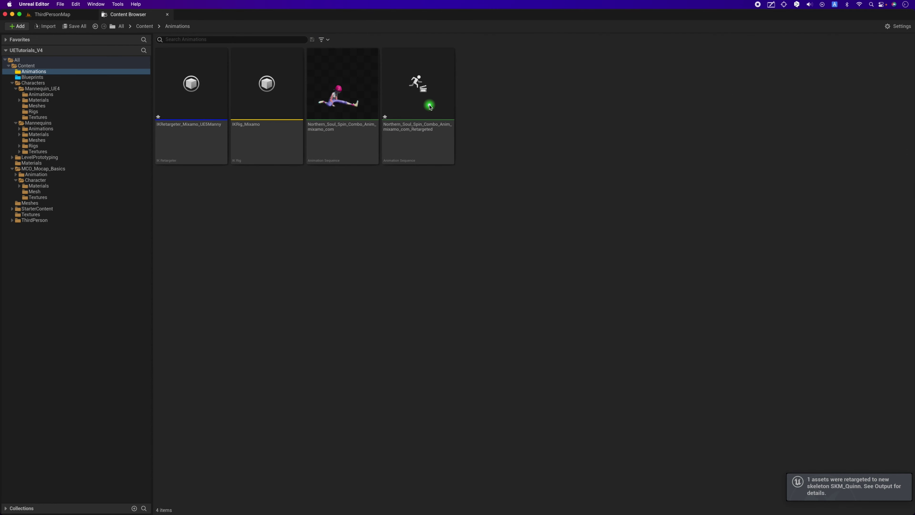
Step: Open Northern_Soul_Spin_Combo_Anim_mixamo_com_Retargeted to preview it on SKM_Quinn
double_click(418, 116)
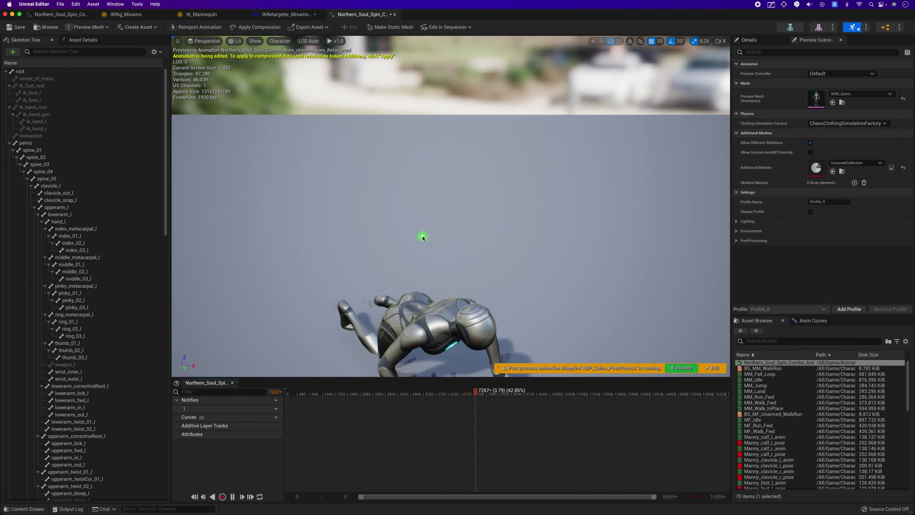